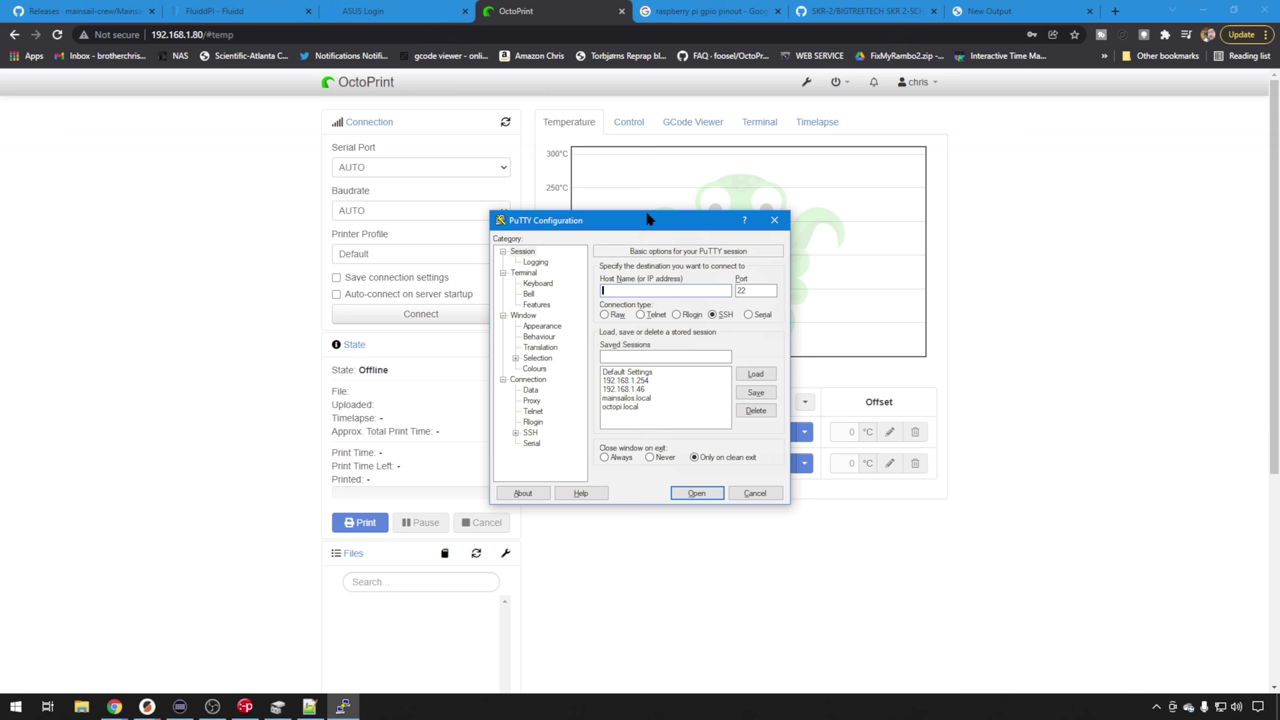
SSH into 192.168.1.80 as user pi and open /boot/config.txt with sudo nano.
text(192.168.1.80)
key(Return)
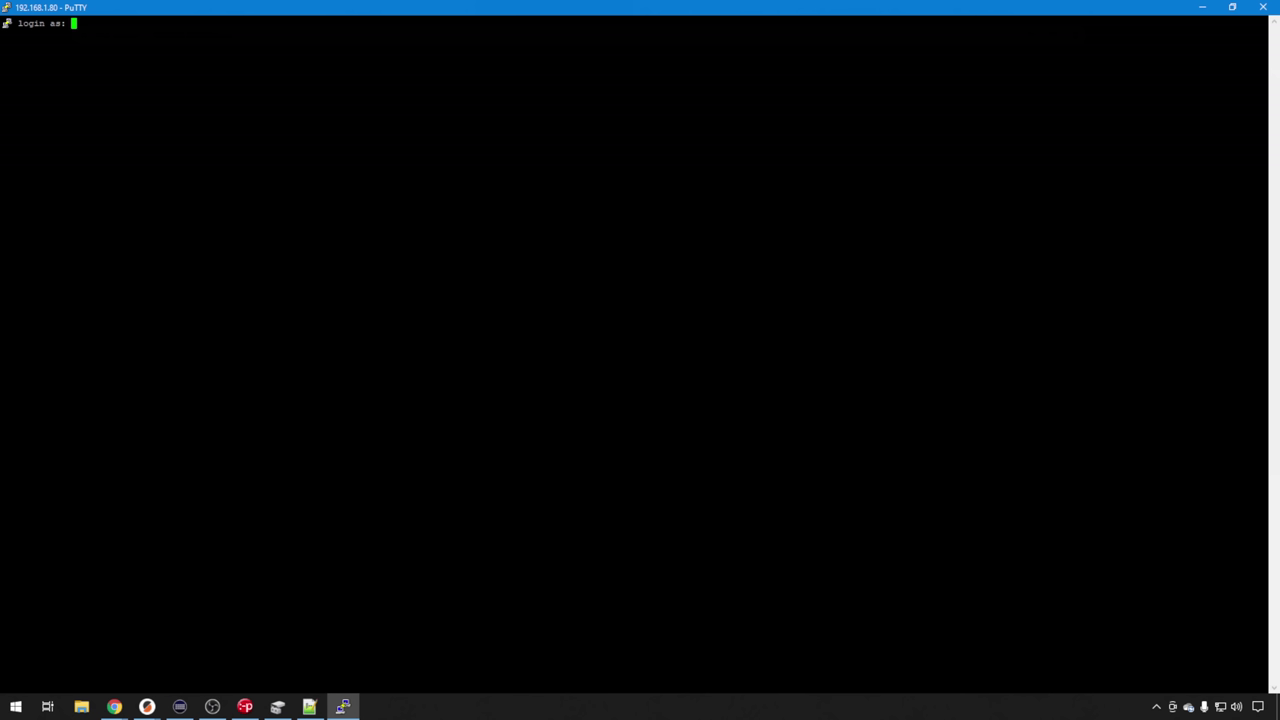
text(pi)
key(Return)
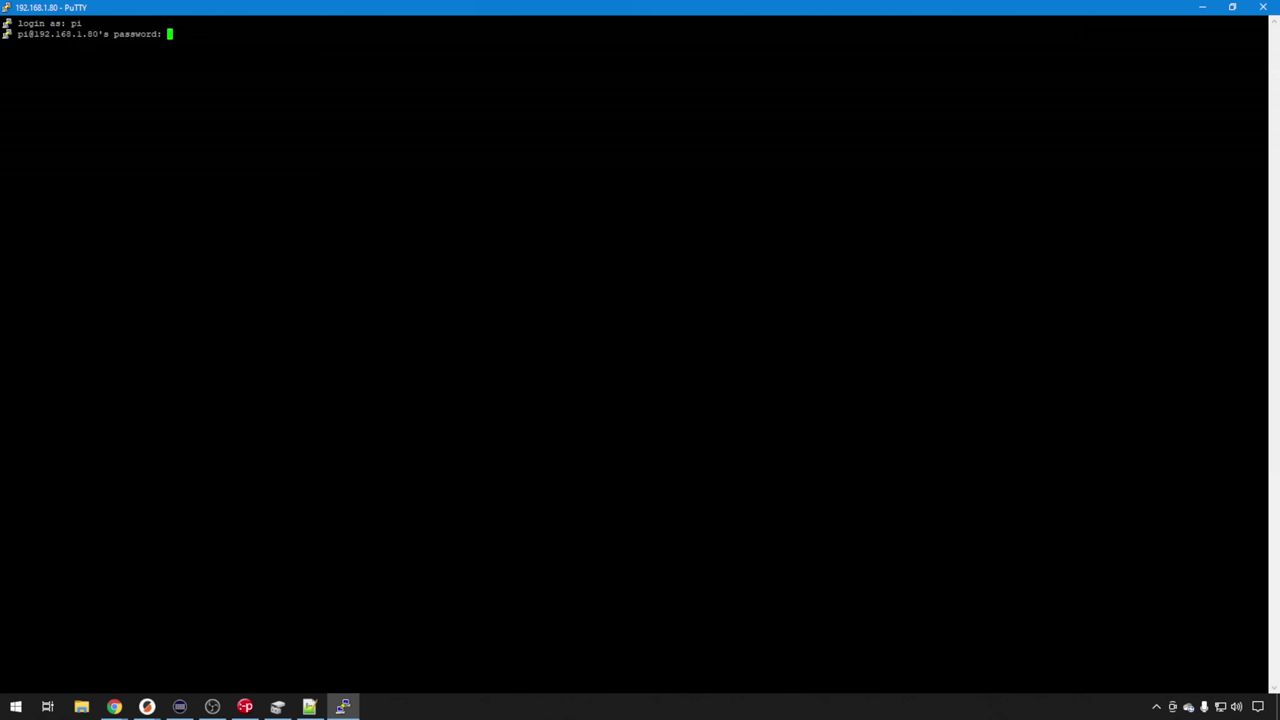
key(Return)
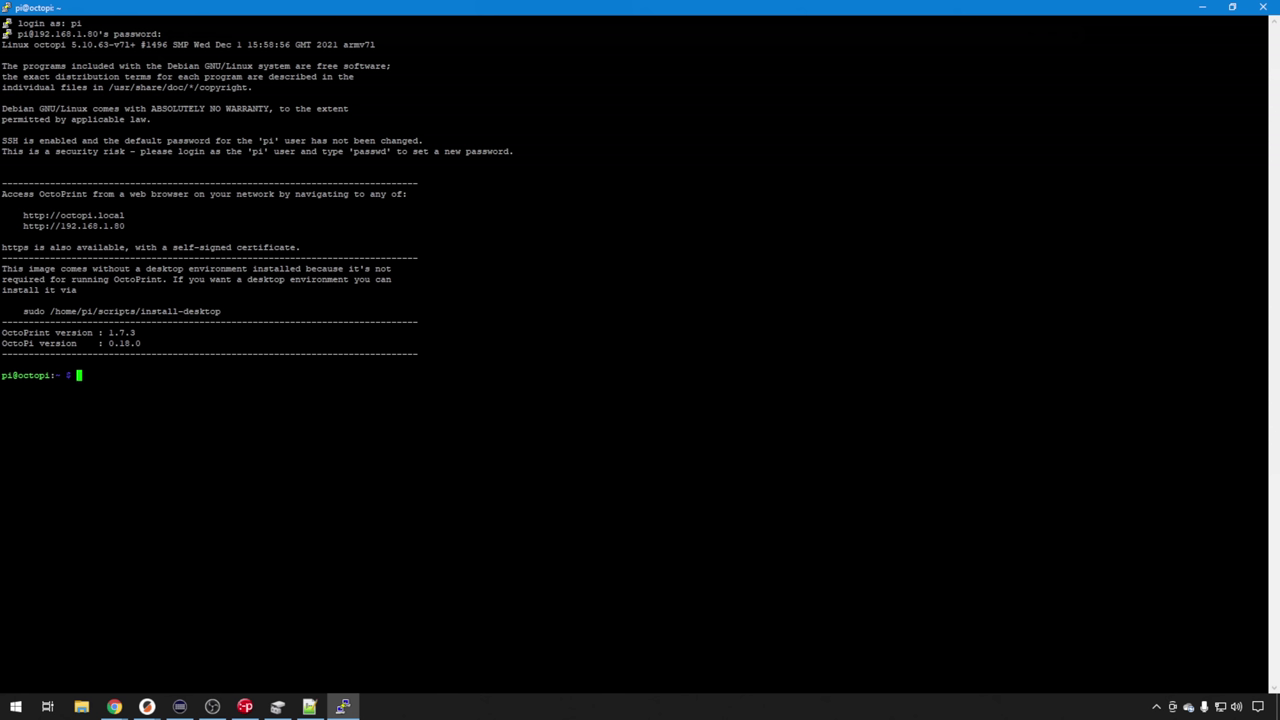
text(s)
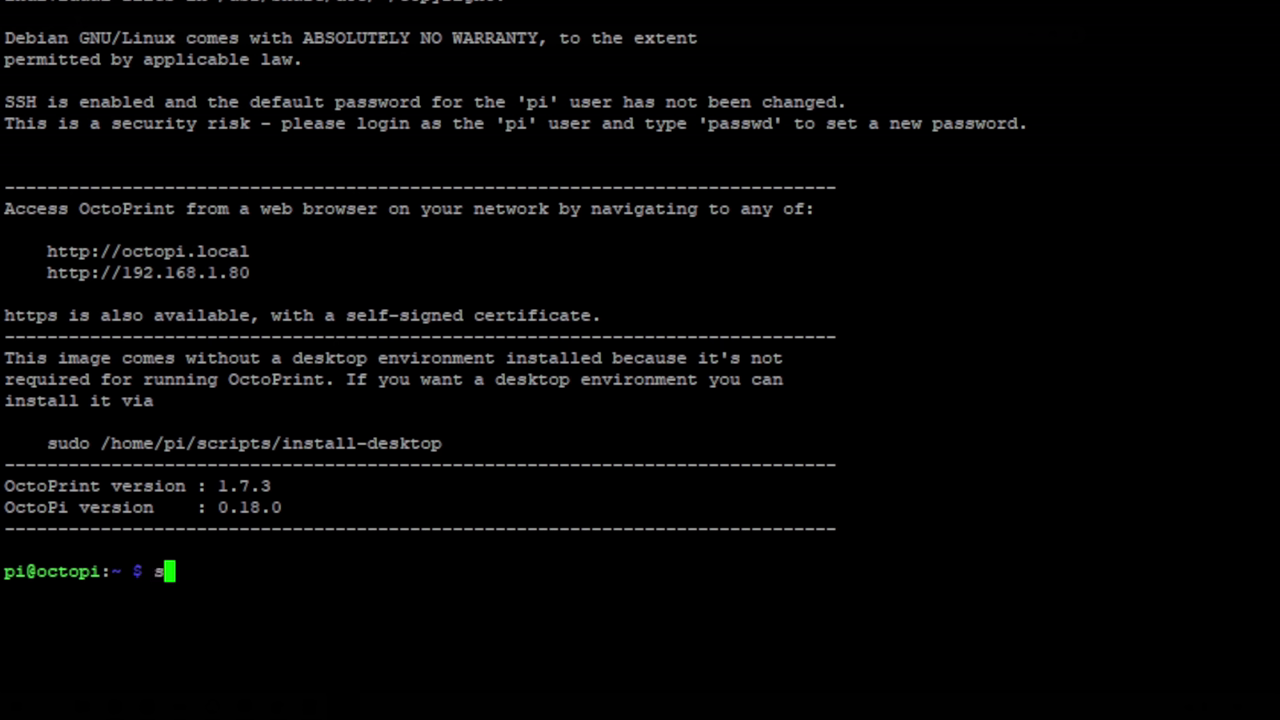
text(udo nano)
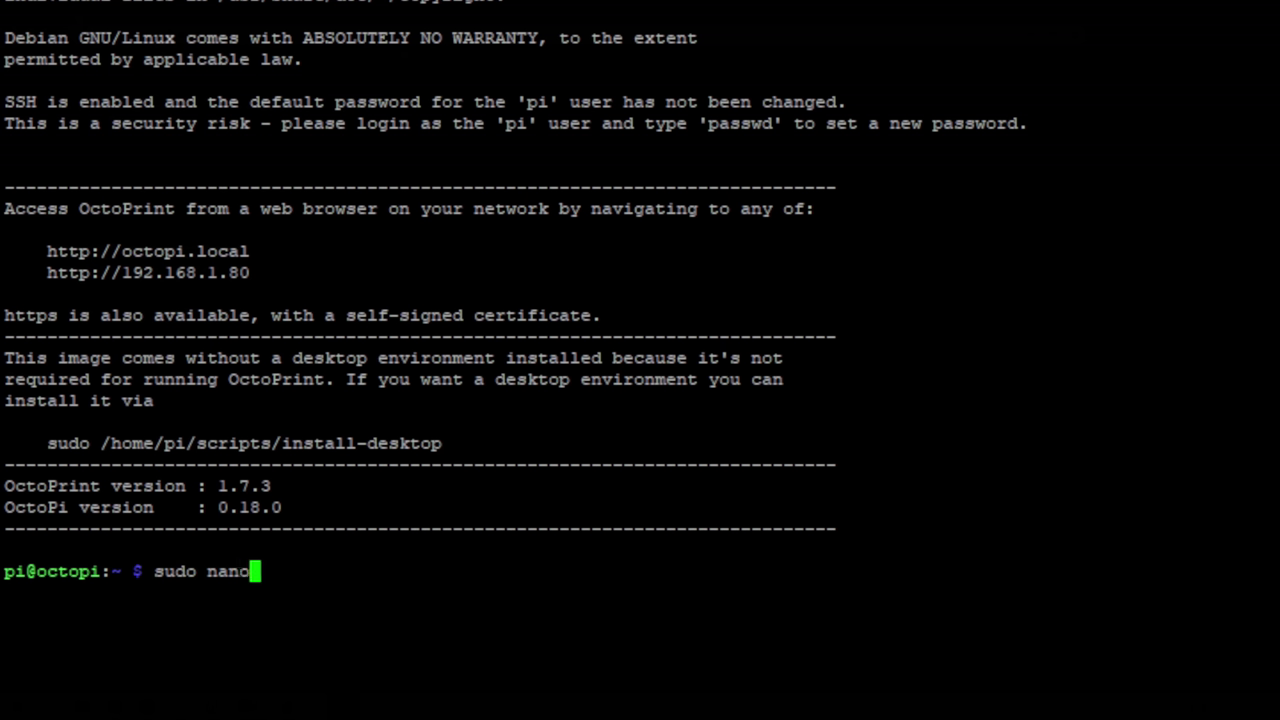
text( /boot/c)
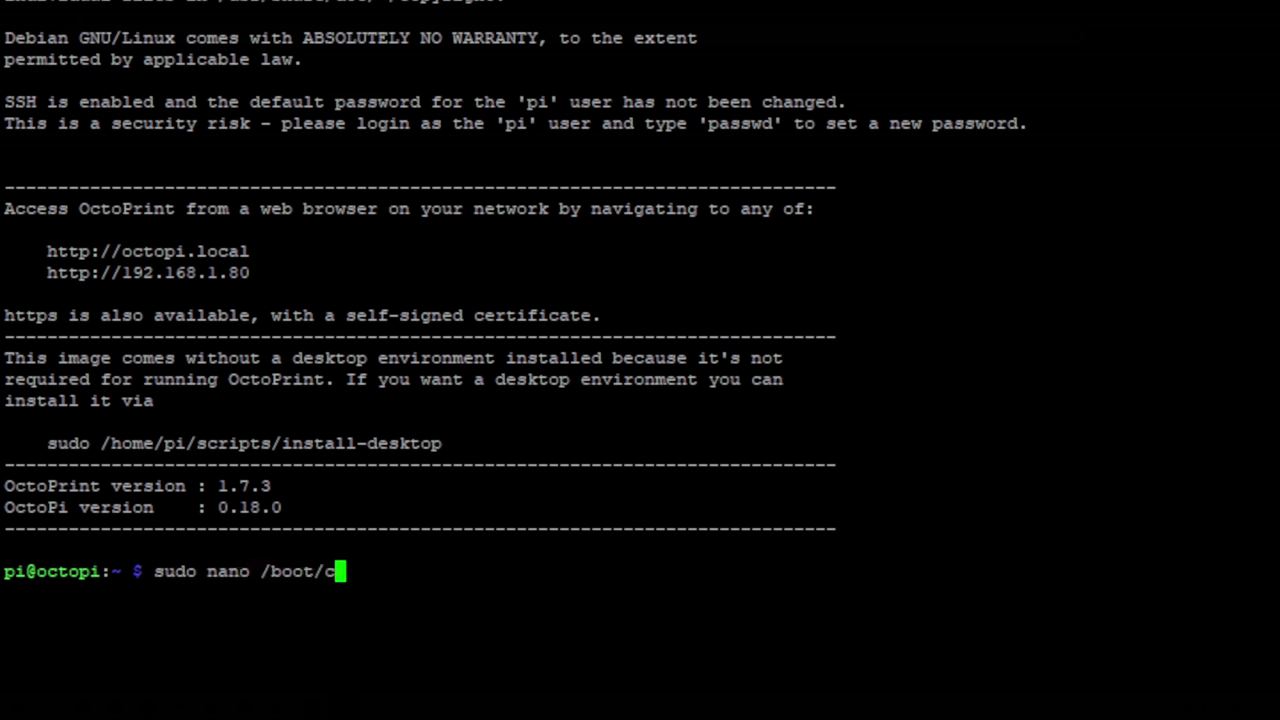
text(onfig.txt)
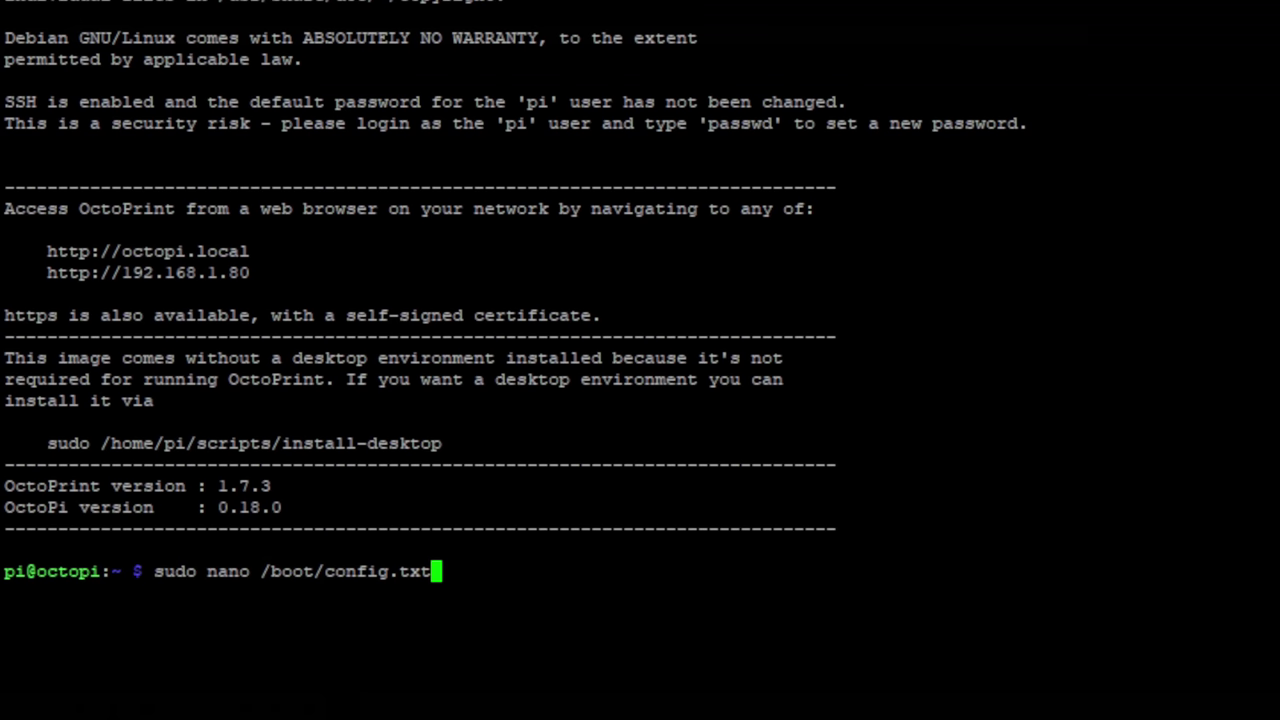
key(Return)
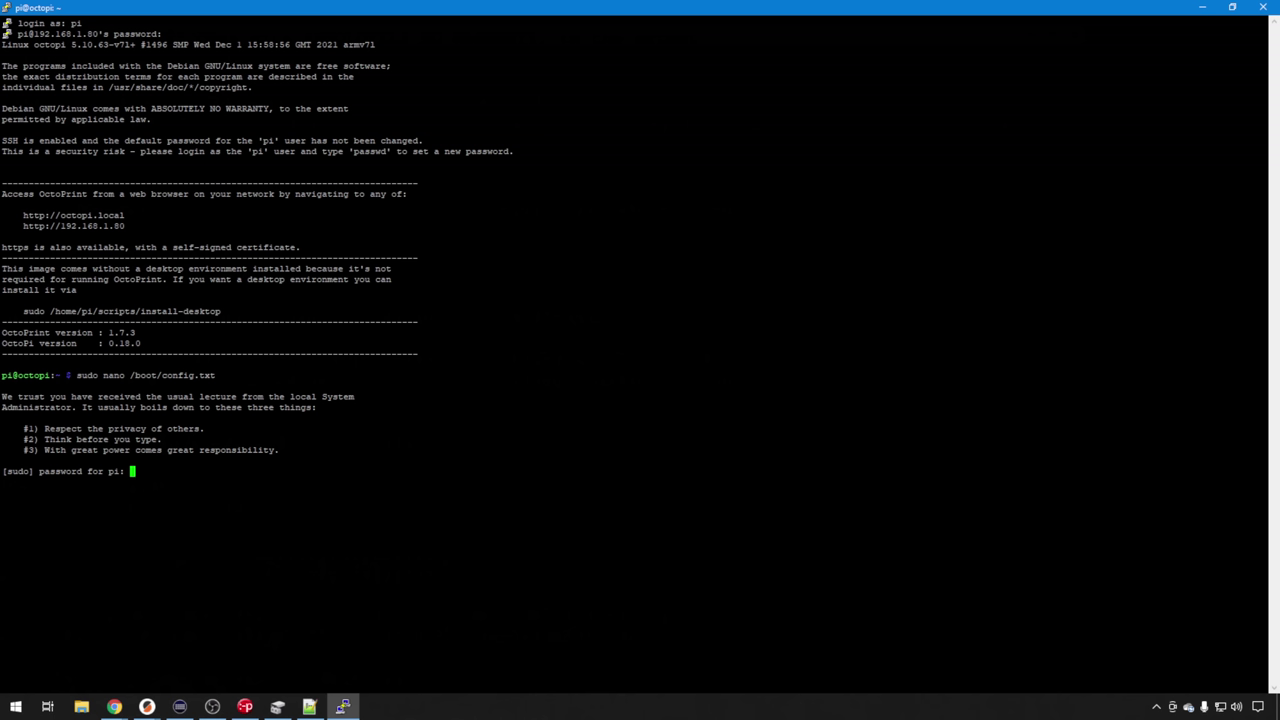
Enter the sudo password and add dtoverlay=pi3-miniuart-bt and dtoverlay=disable-bt after gpu_mem=128.
key(Return)
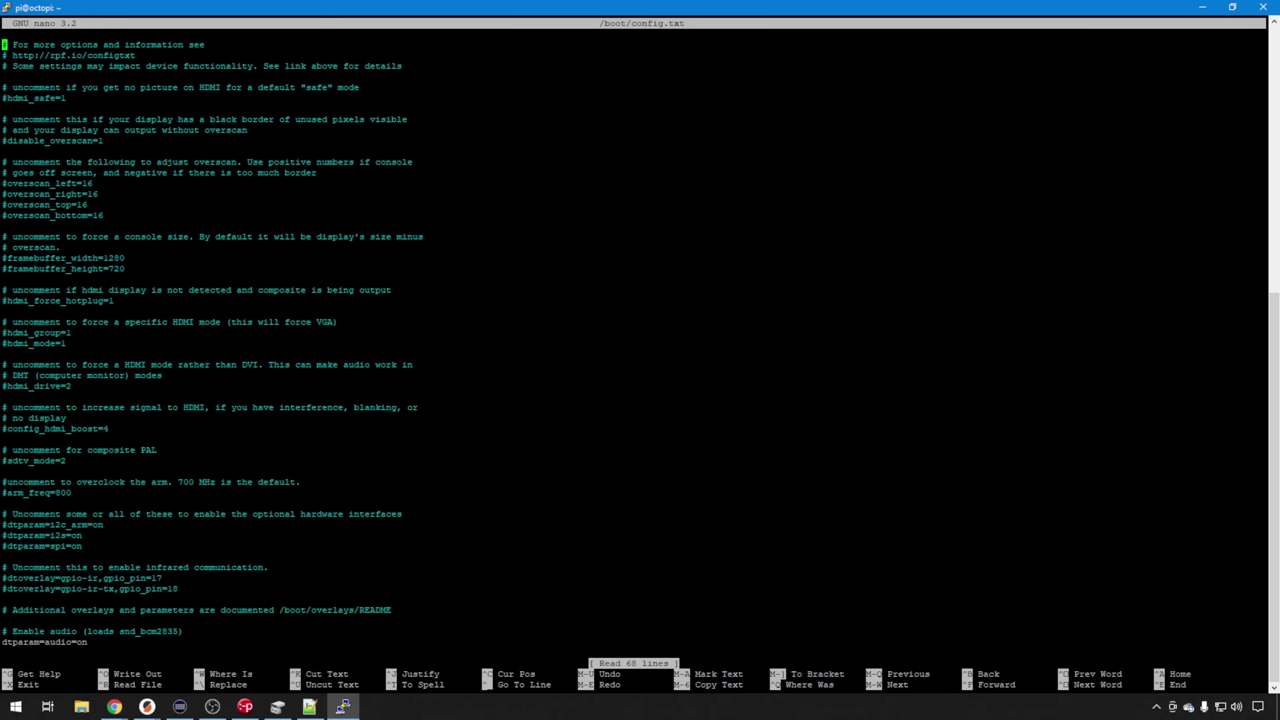
key(Down)
key(Down)
key(Down)
key(Down)
key(Down)
key(Down)
key(Down)
key(Down)
key(Down)
key(Down)
key(Down)
key(Down)
key(Down)
key(Down)
key(Down)
key(Down)
key(Down)
key(Down)
key(Down)
key(Down)
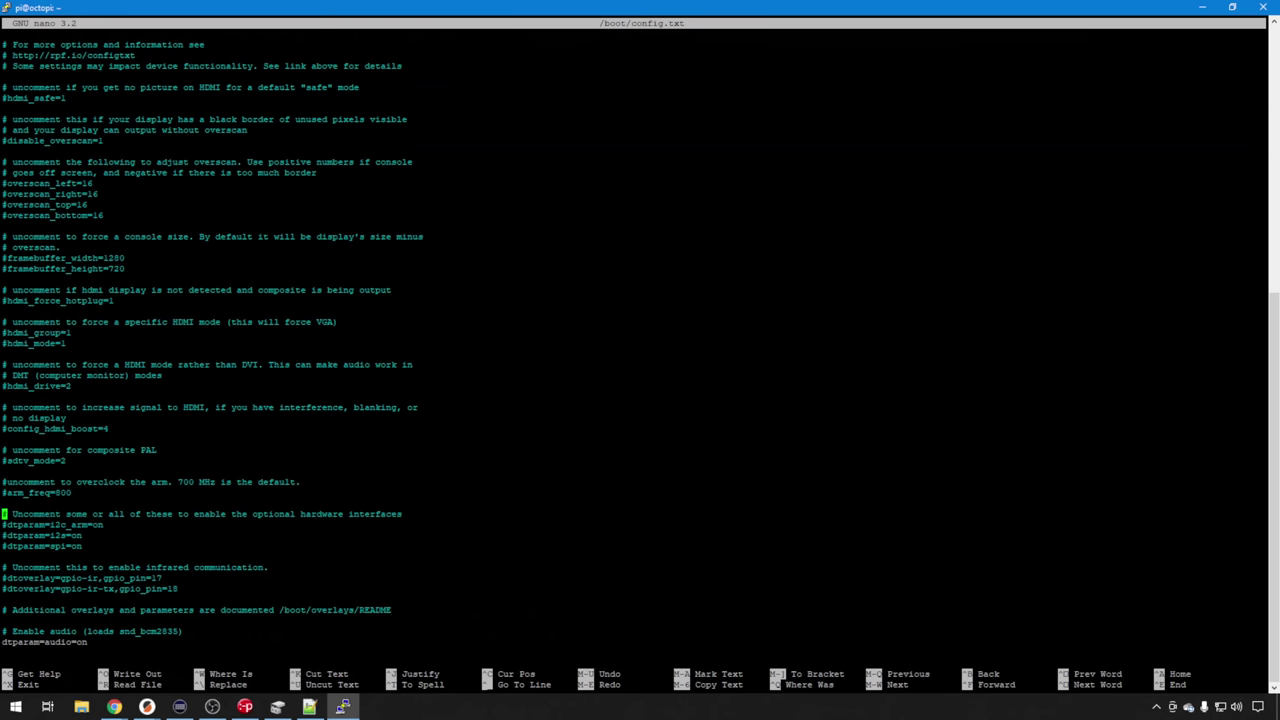
key(Down)
key(Down)
key(Down)
key(Down)
key(Down)
key(Down)
key(Down)
key(Down)
key(Down)
key(Down)
key(Down)
key(Down)
key(Down)
key(Down)
key(Down)
key(Down)
key(Down)
key(Down)
key(Down)
key(Down)
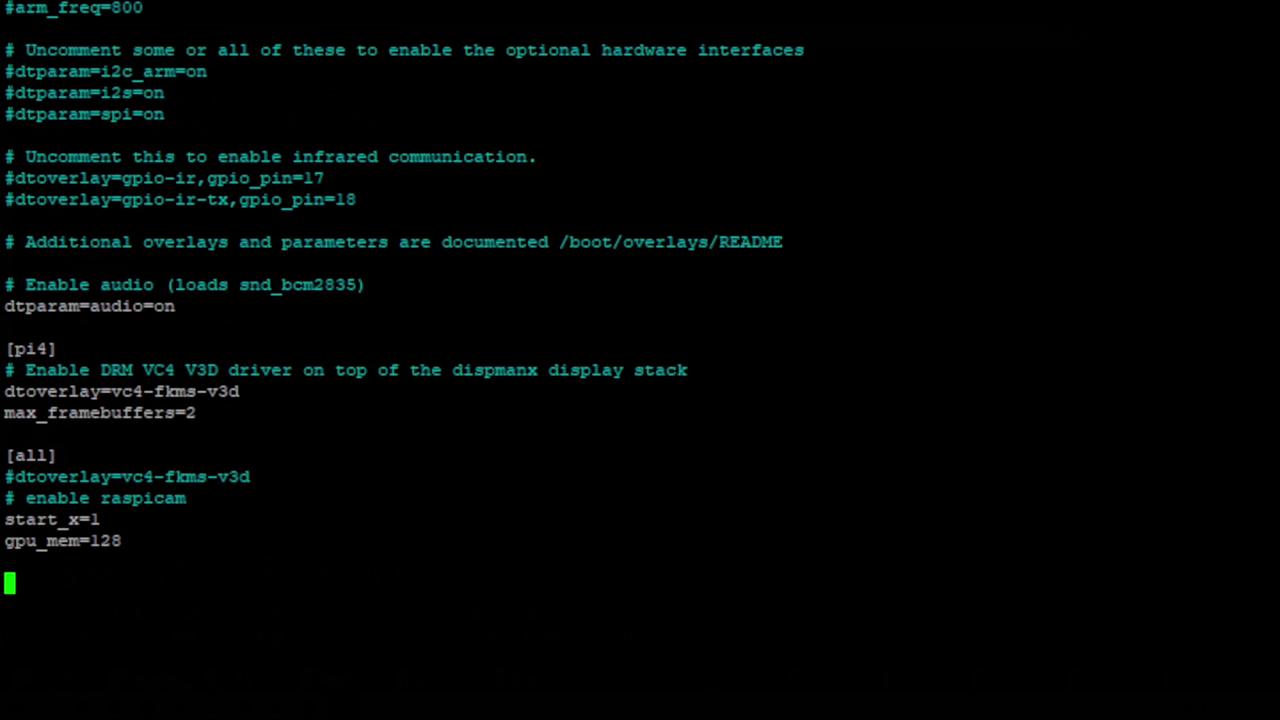
text(dtover)
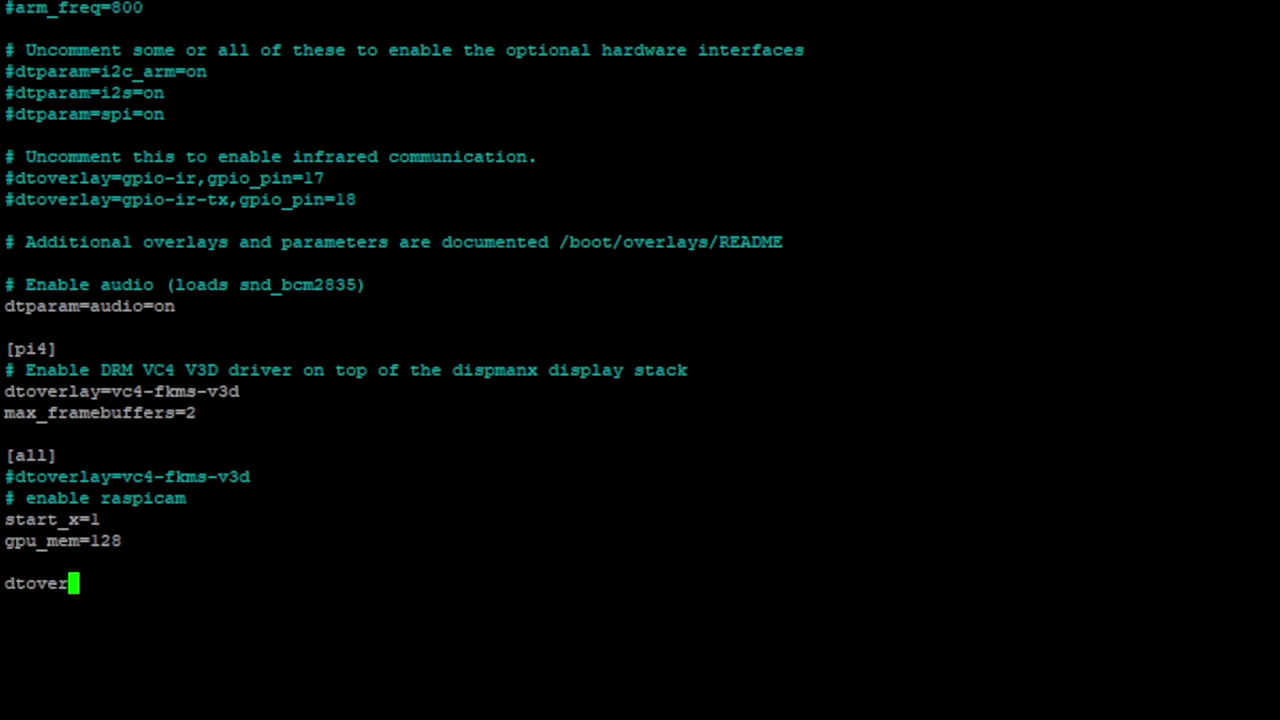
text(lay=pi3)
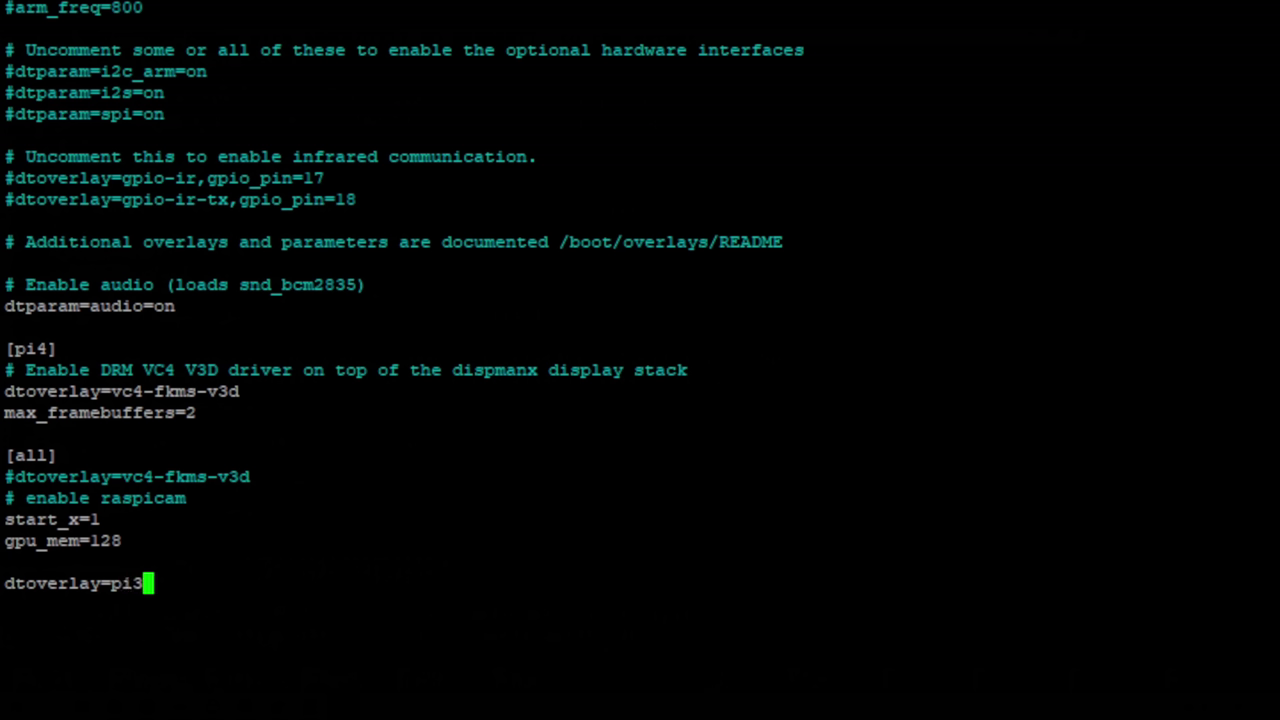
text(-miniuar)
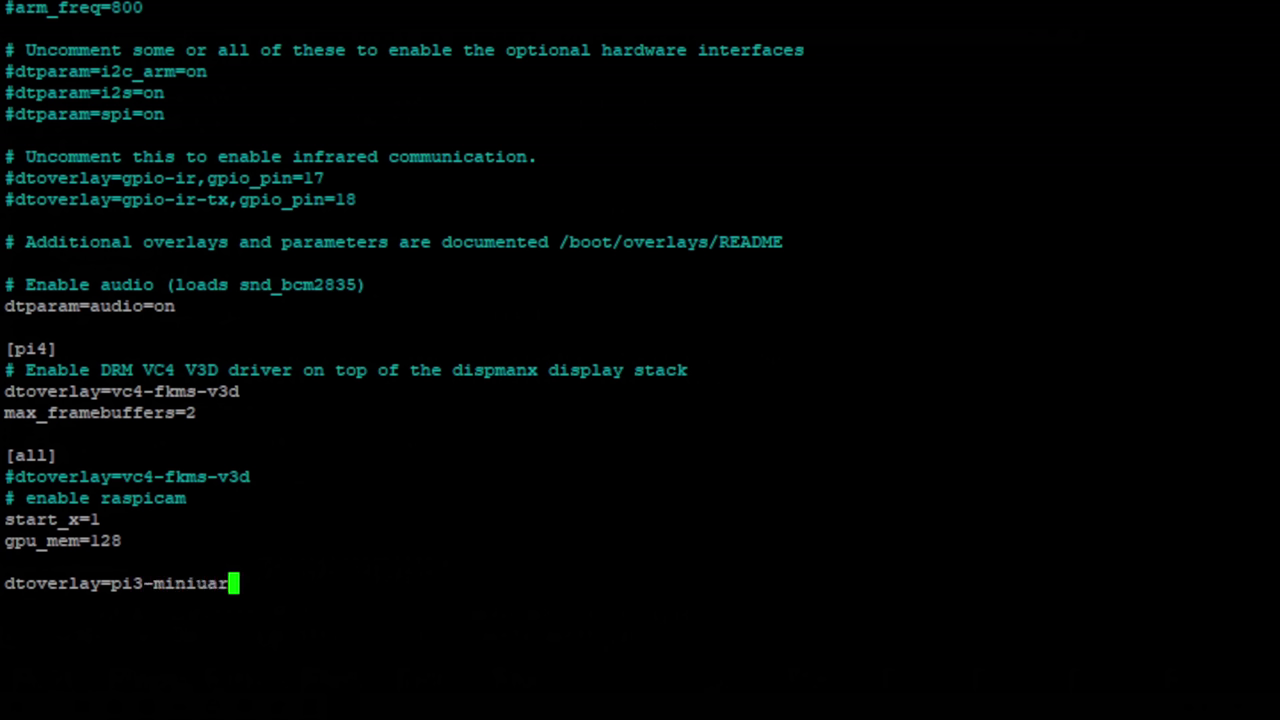
text(t-bt)
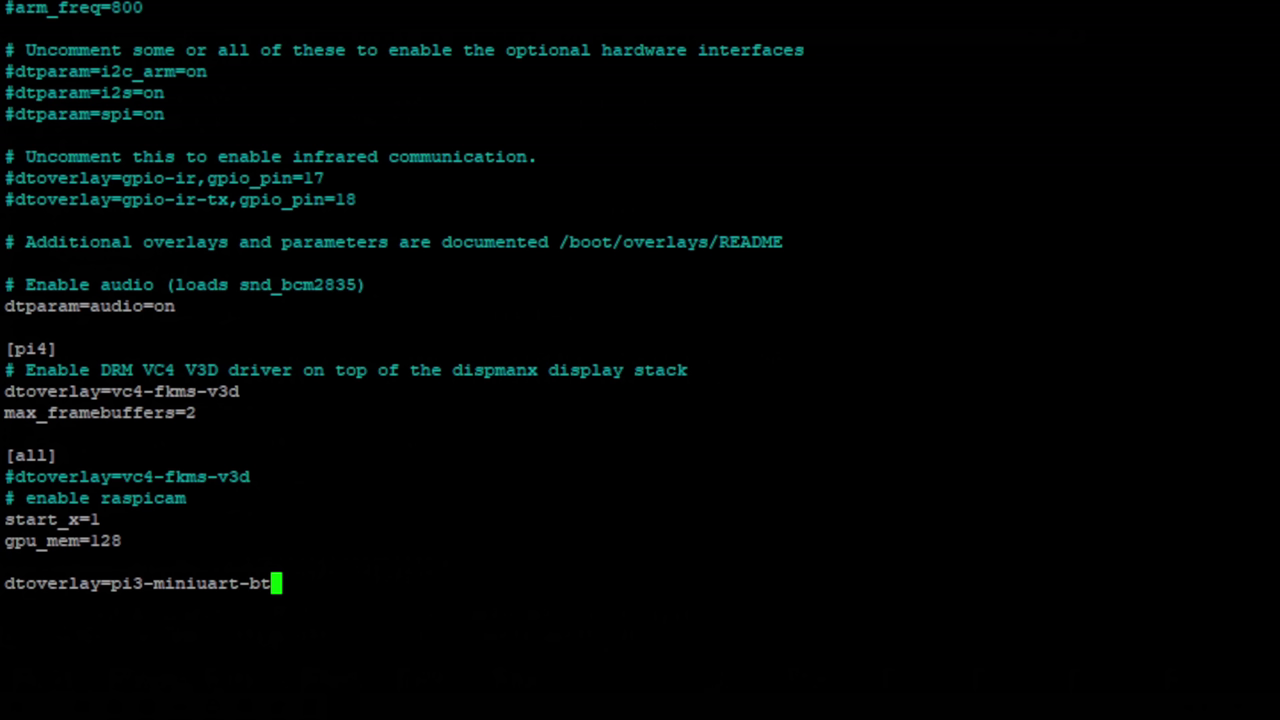
key(Return)
text(dtoverlay)
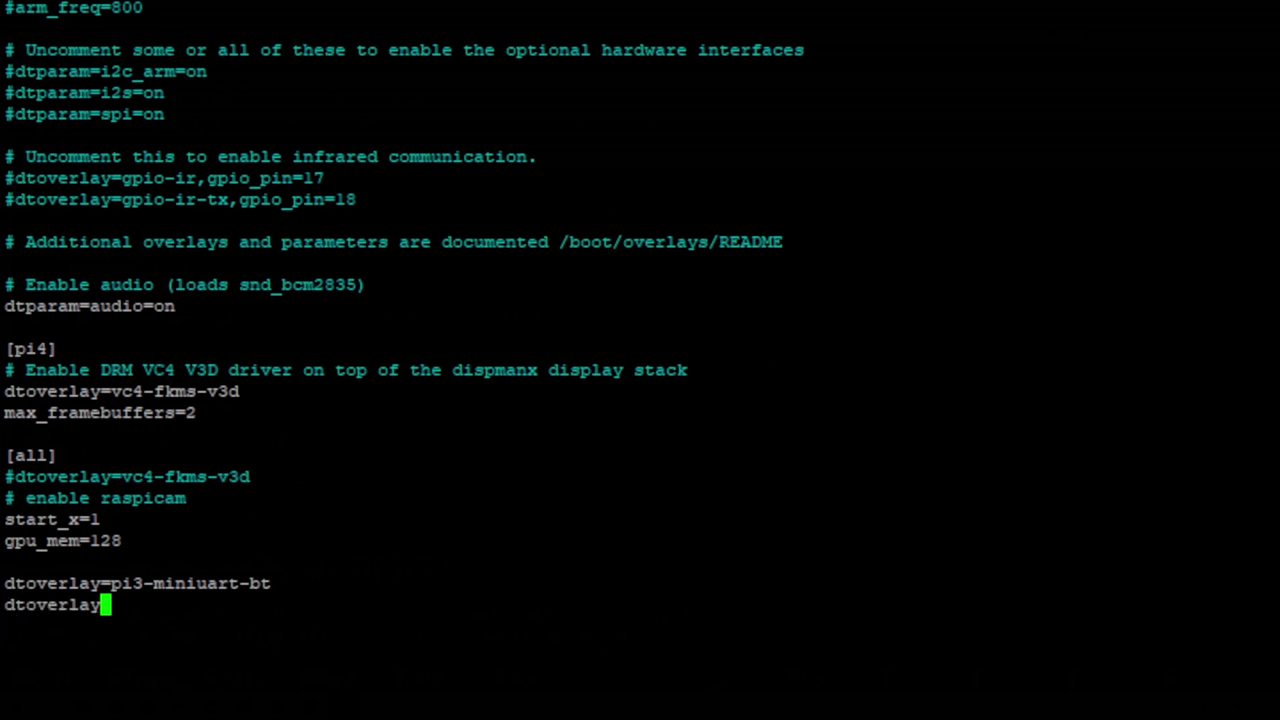
text(=disable)
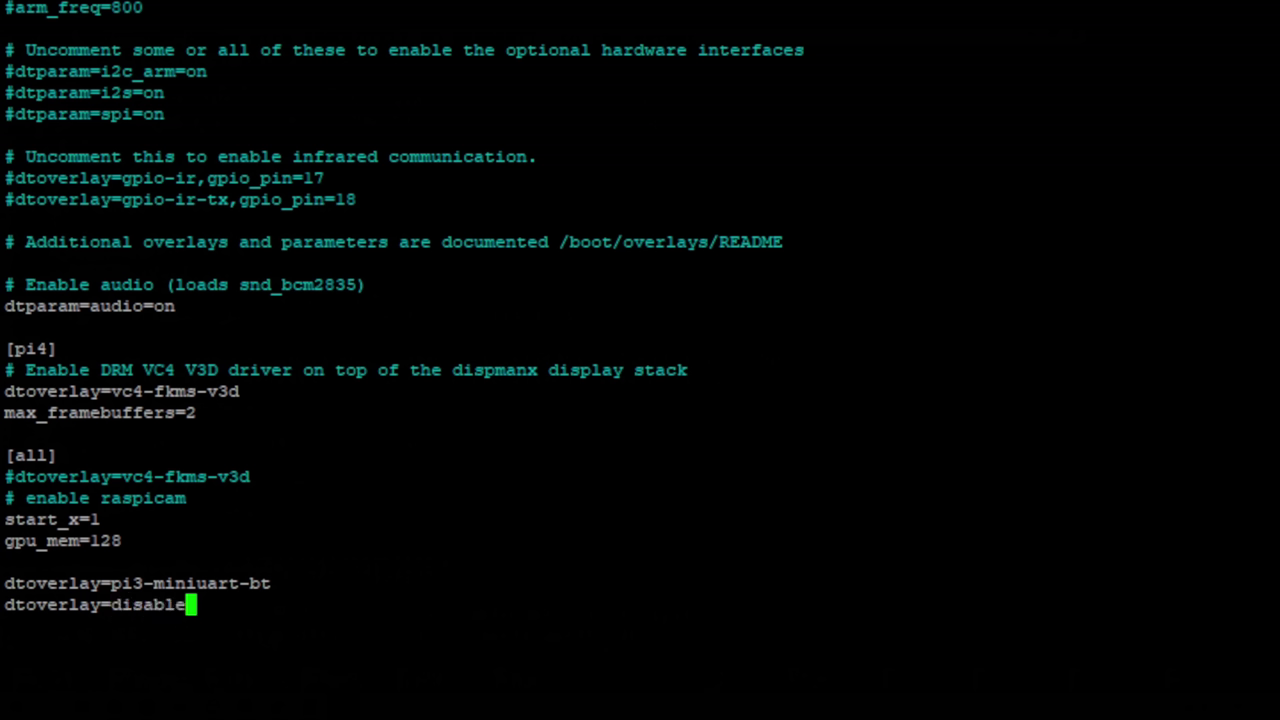
text(-bt)
Exit nano and run sudo systemctl disable hciuart.service.
key(ctrl+x)
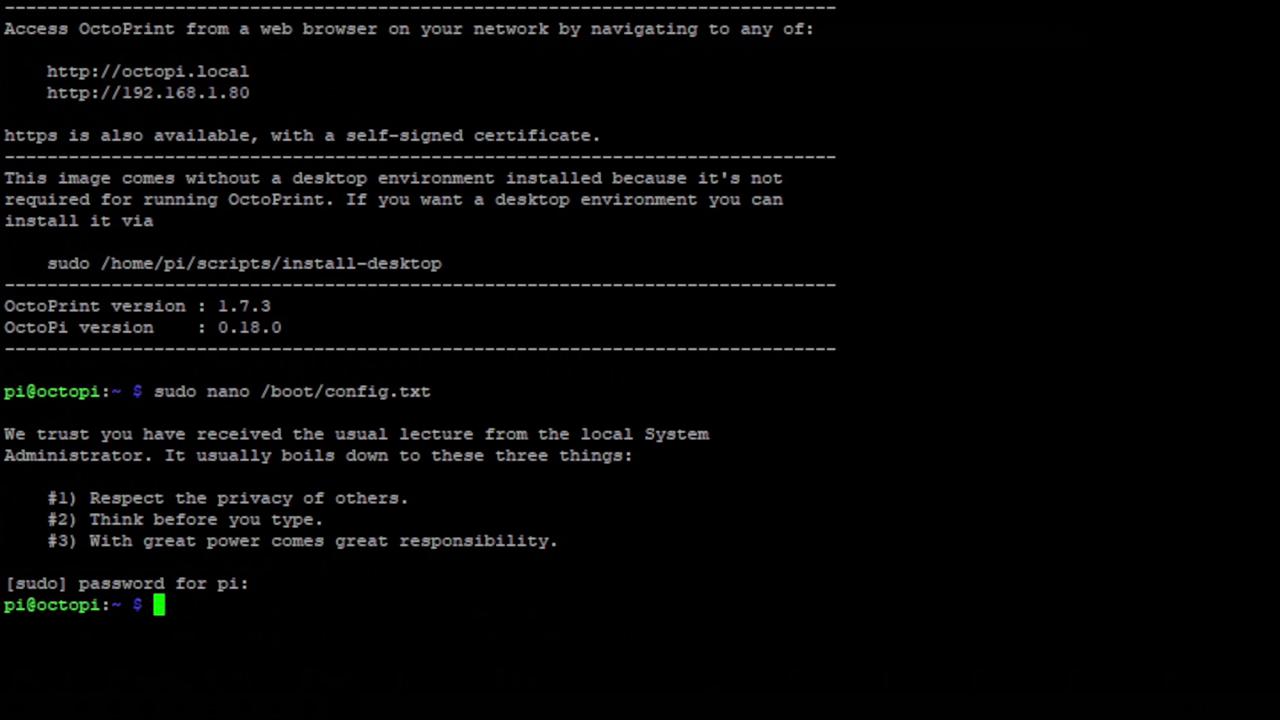
text(sdu)
key(BackSpace)
key(BackSpace)
text(udo )
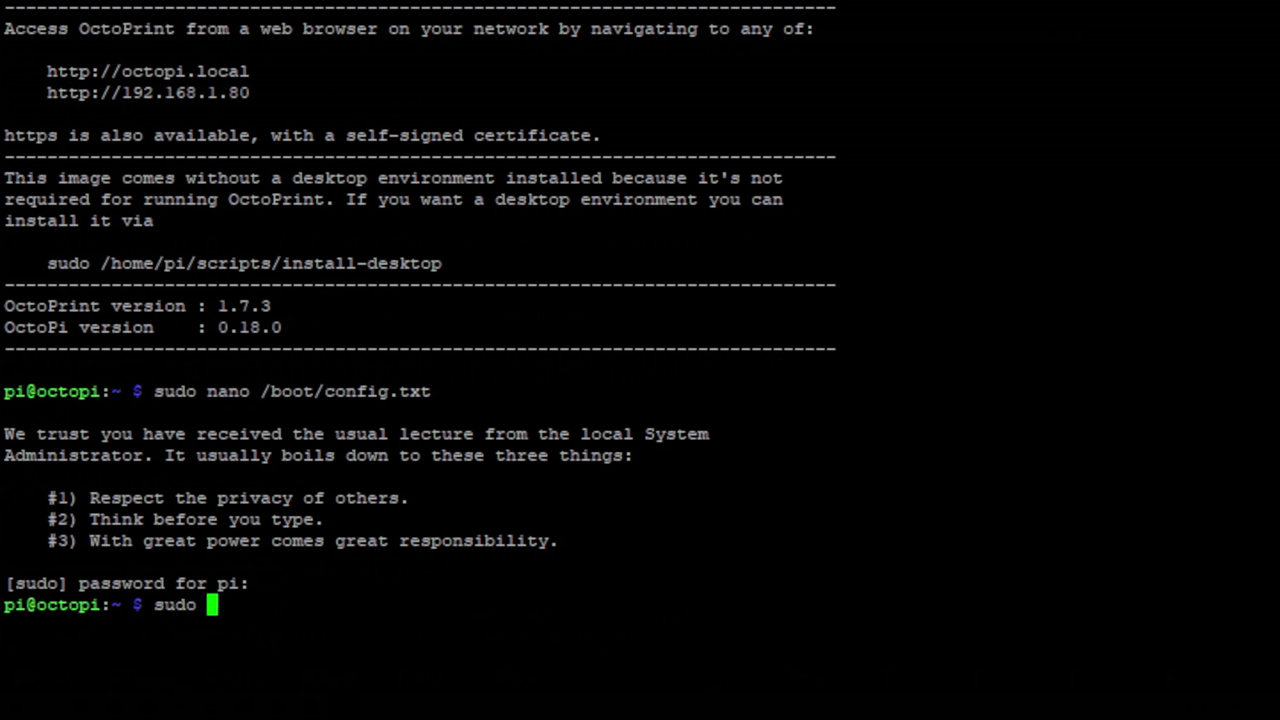
text(system)
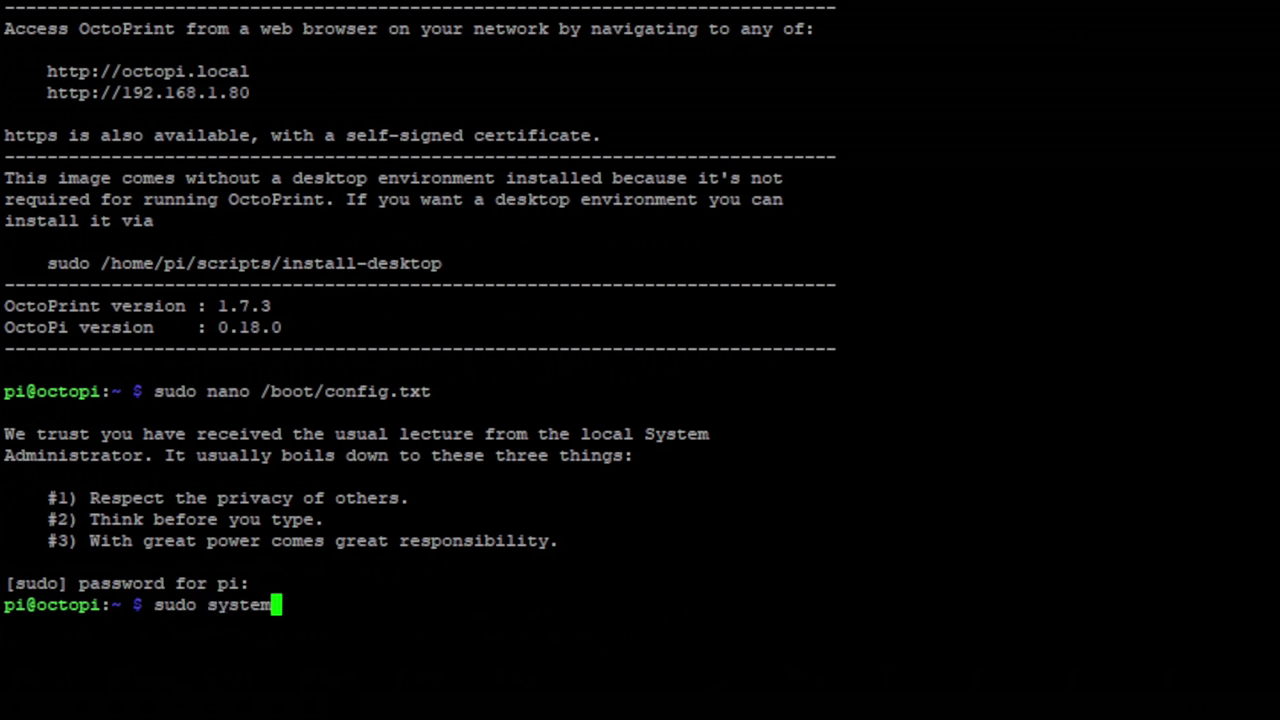
text(ctl di)
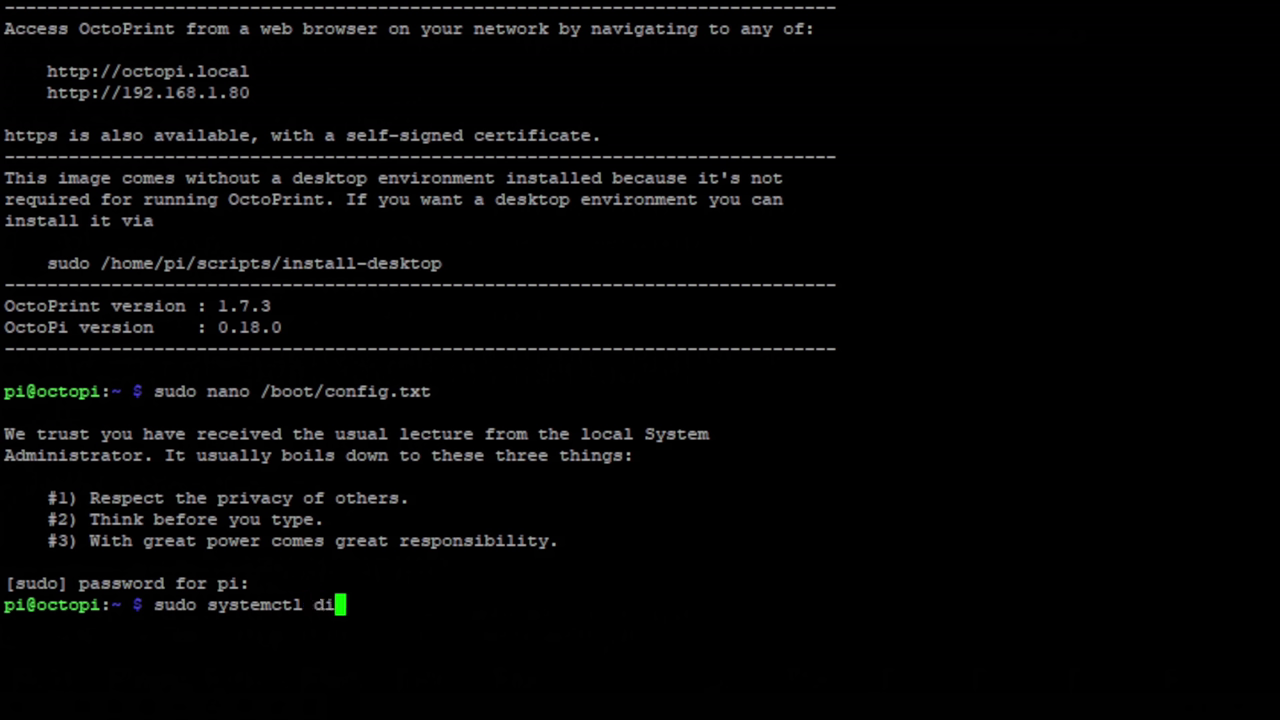
text(sable )
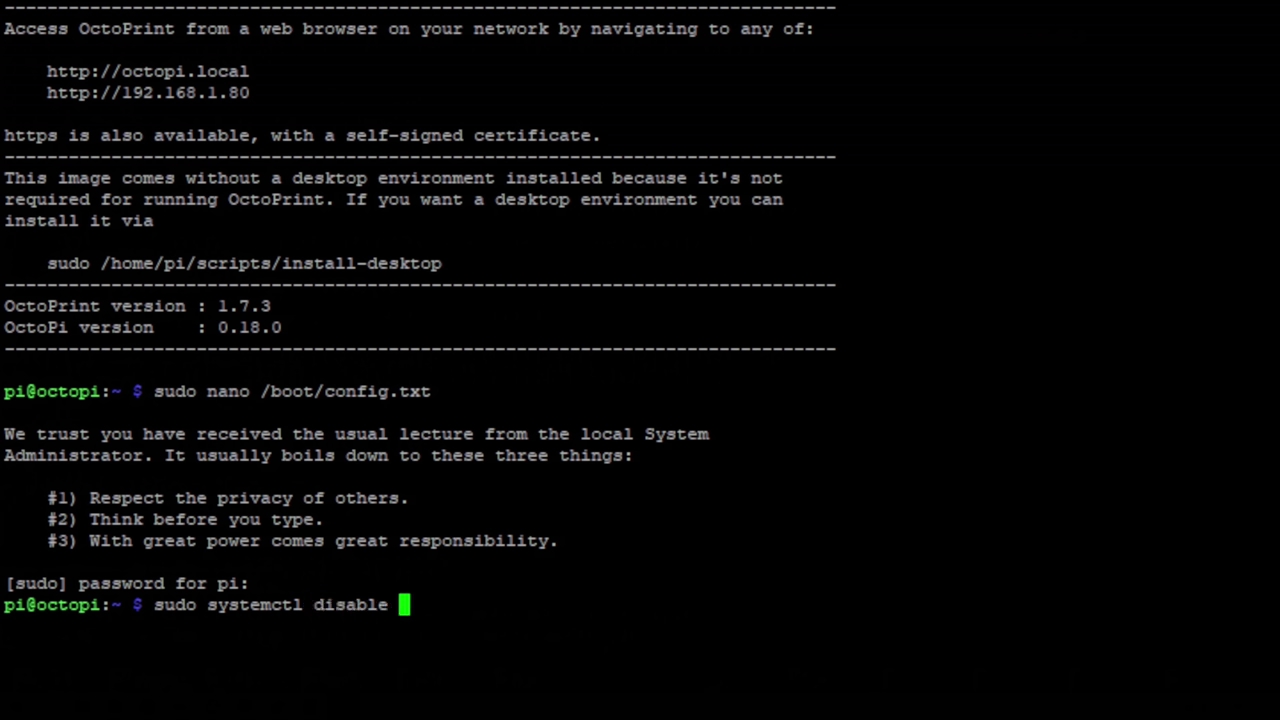
text(hciu)
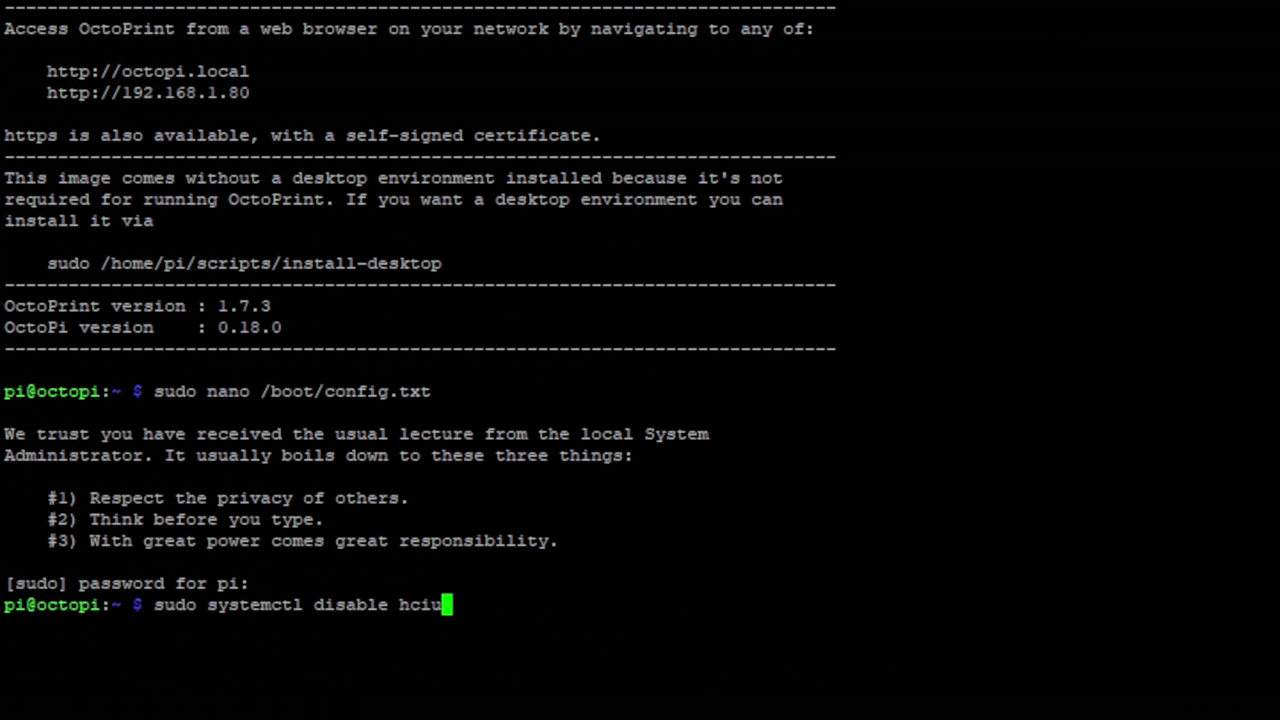
text(art.service)
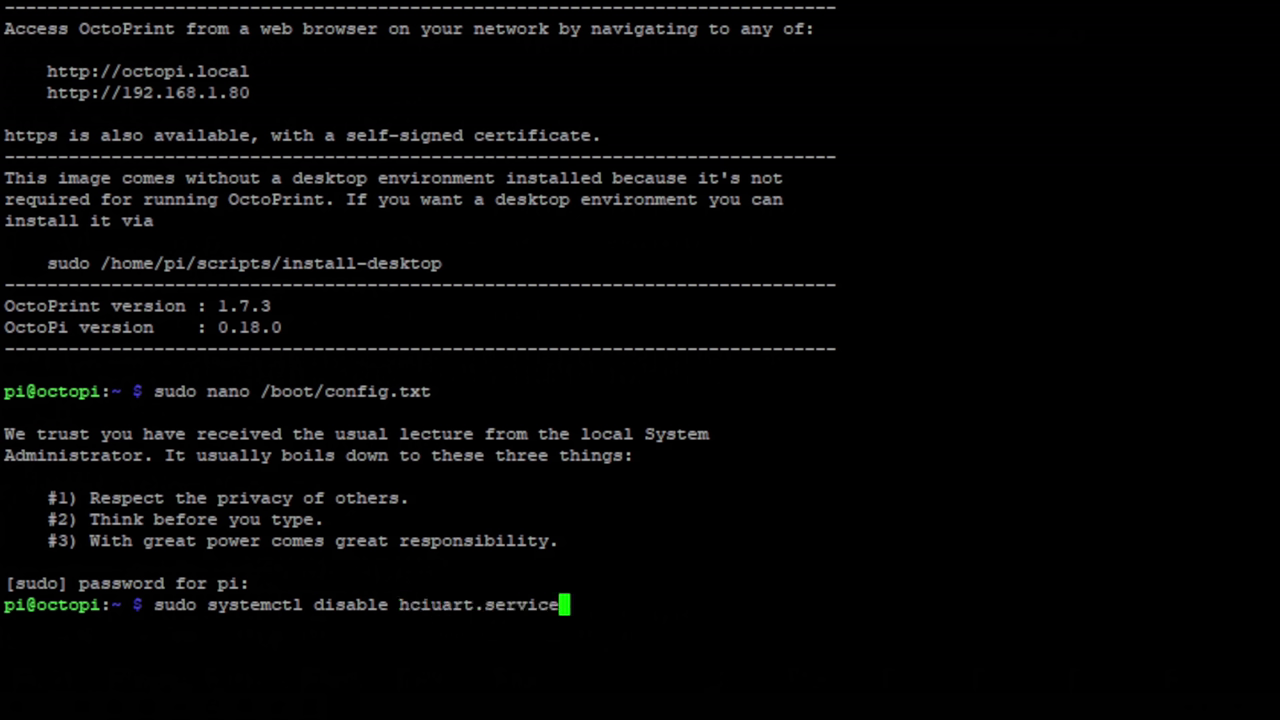
key(Return)
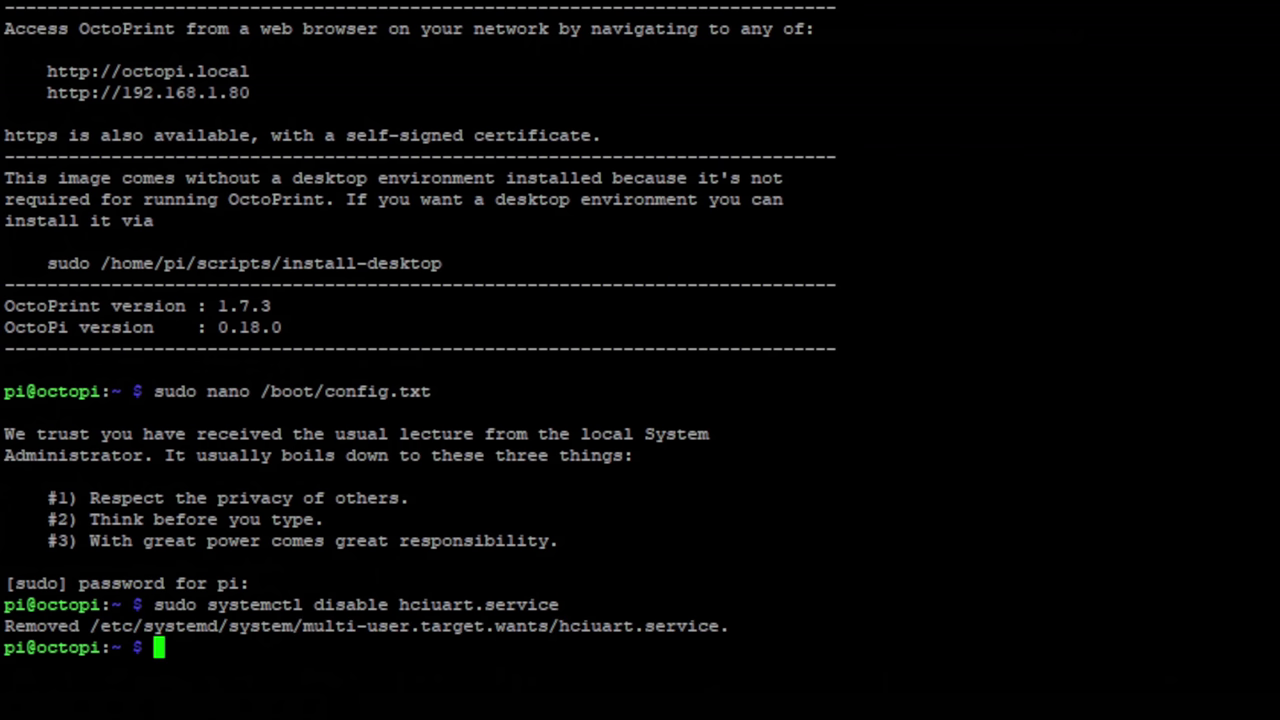
Edit the recalled command to disable bluetooth.service instead and run it.
key(Up)
key(Left)
key(Left)
key(Left)
key(Left)
key(Left)
key(Left)
key(Left)
key(Left)
key(Left)
key(Left)
key(Left)
key(Left)
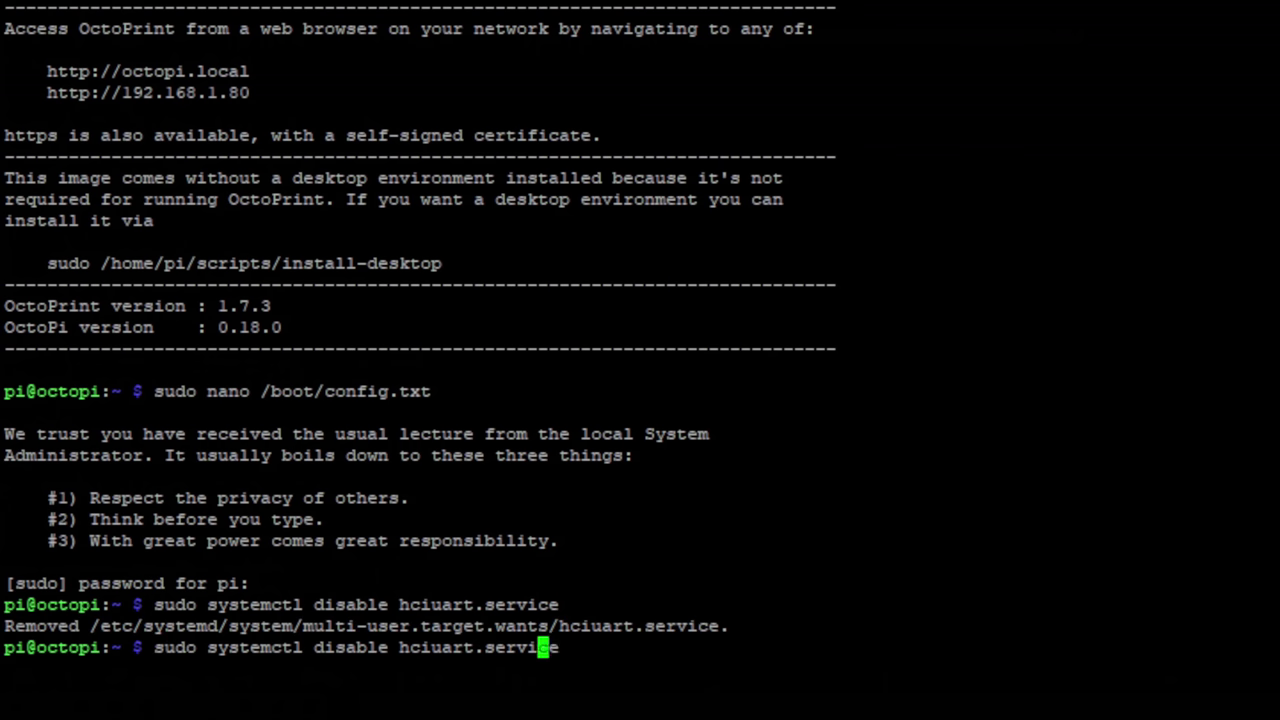
key(Left)
key(Left)
key(Left)
key(Delete)
key(Delete)
key(Delete)
key(Delete)
key(Delete)
key(Delete)
key(Delete)
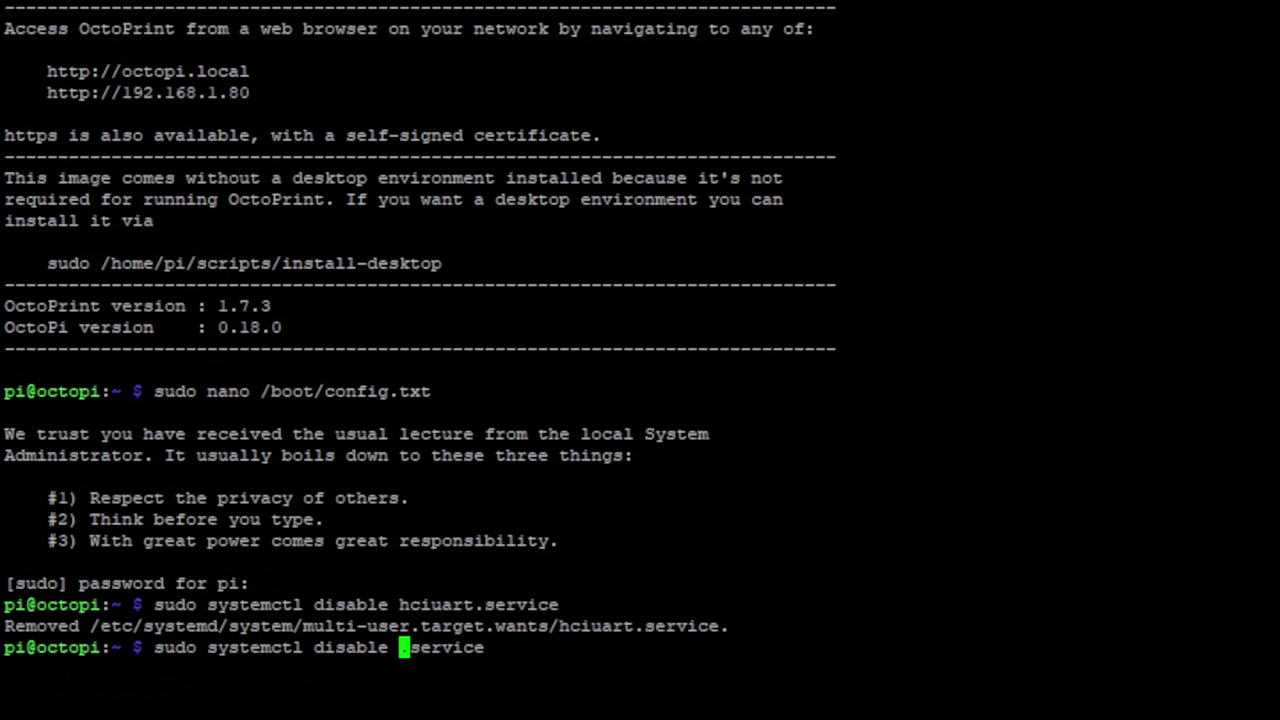
text(blue)
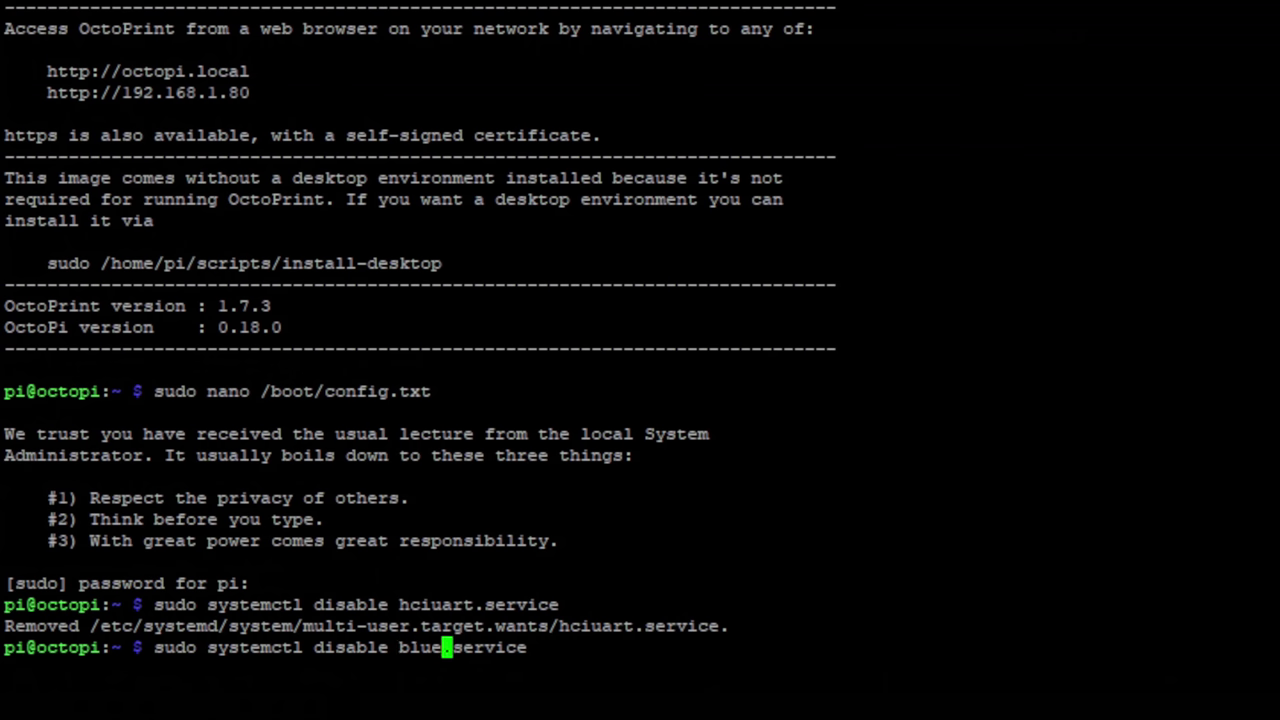
text(tooth)
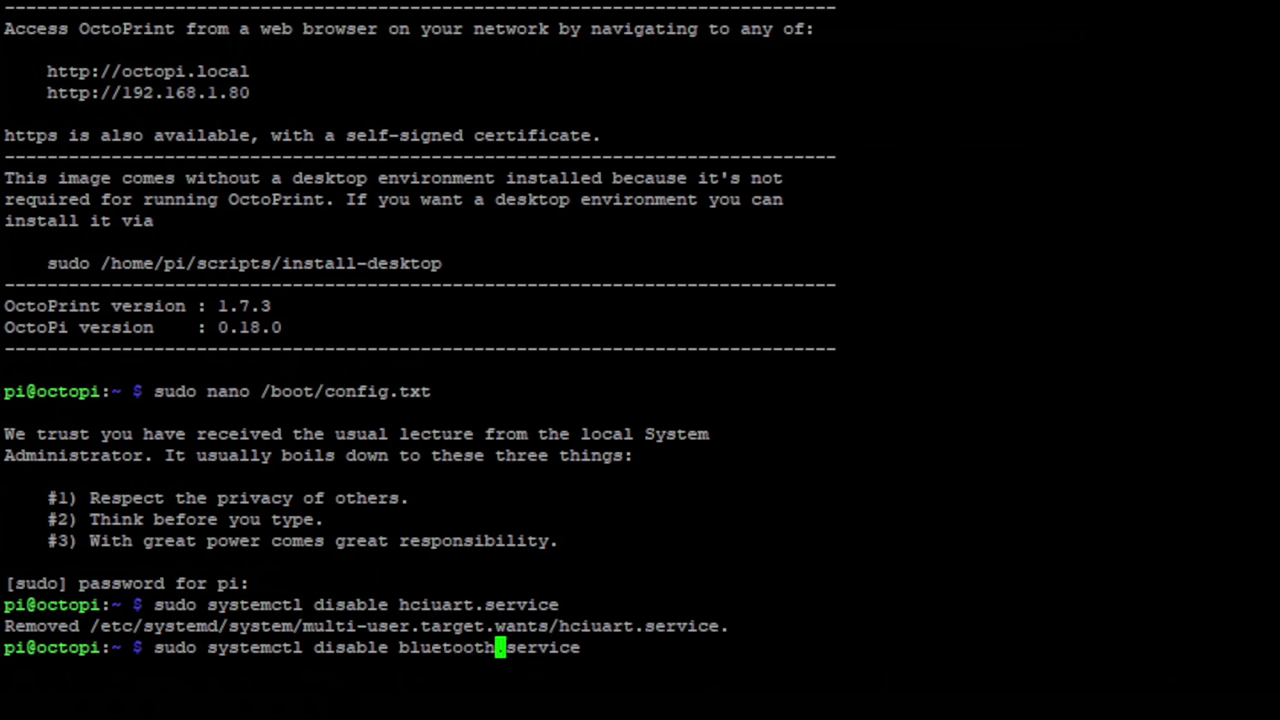
key(Return)
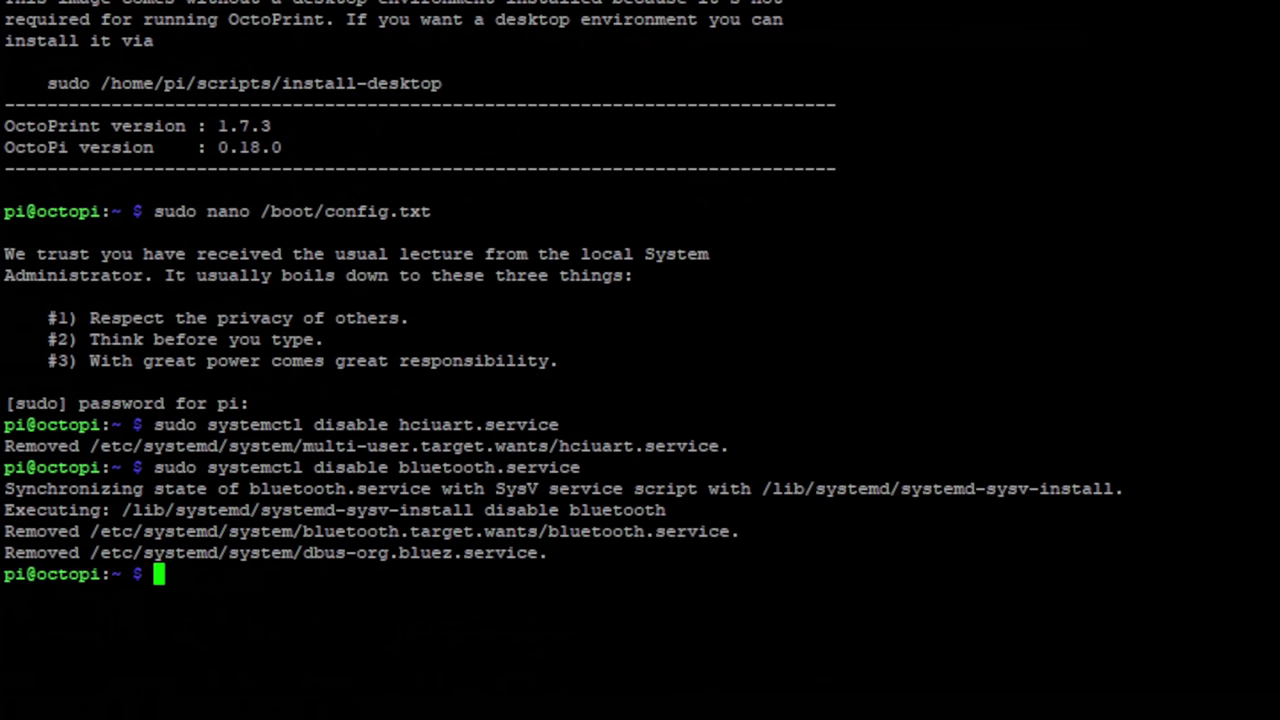
Delete console=serial0,115200 from /boot/cmdline.txt, save, and reboot the Pi with sudo reboot.
text(sudo )
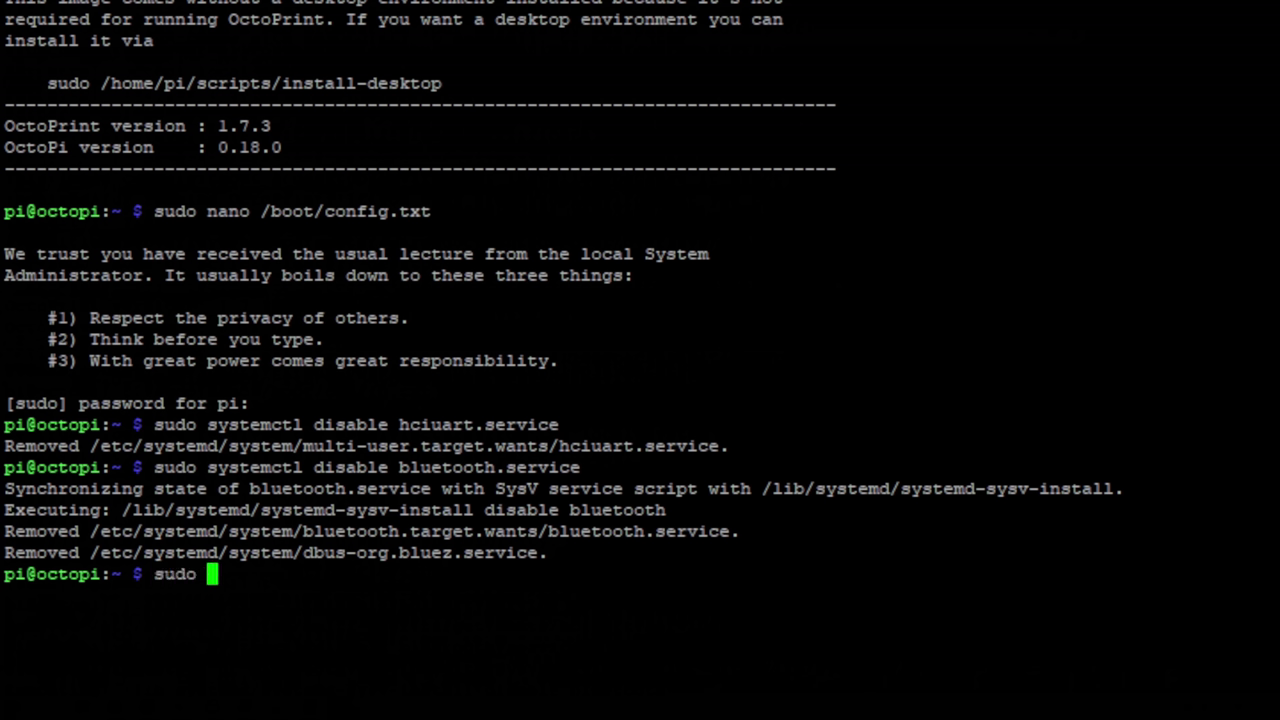
text(nano /)
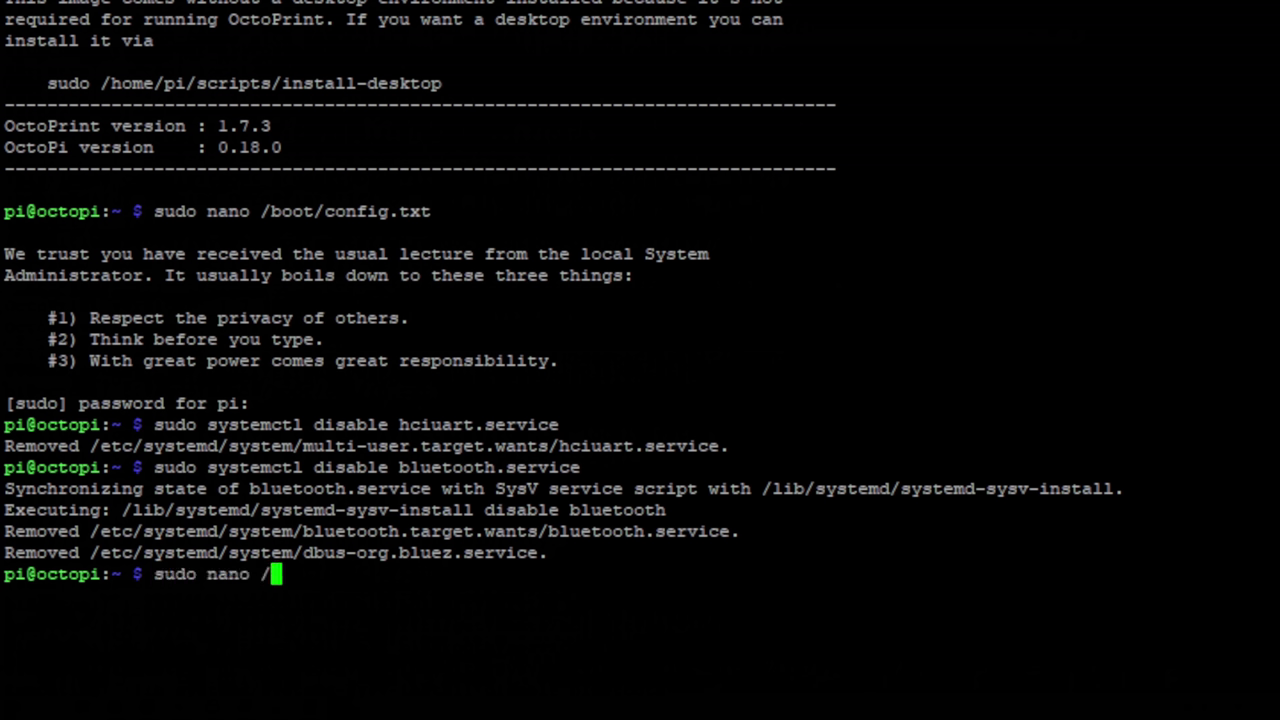
text(boot)
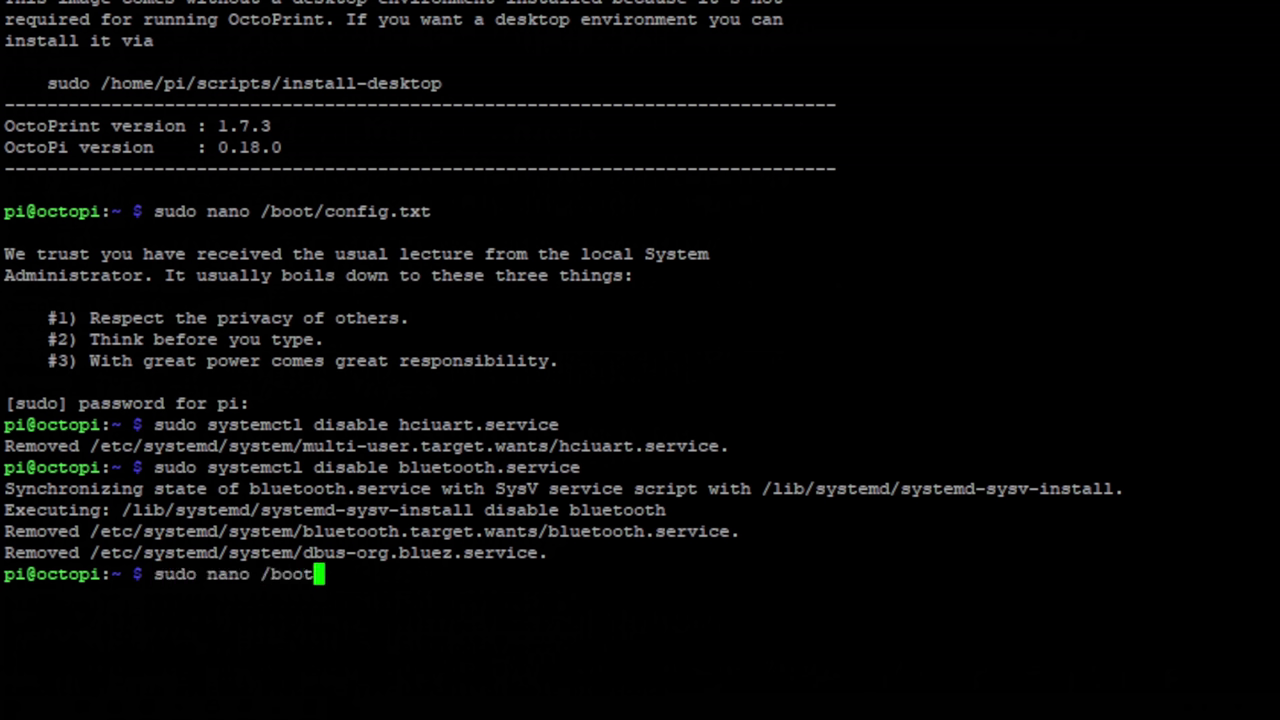
text(/cmdline.)
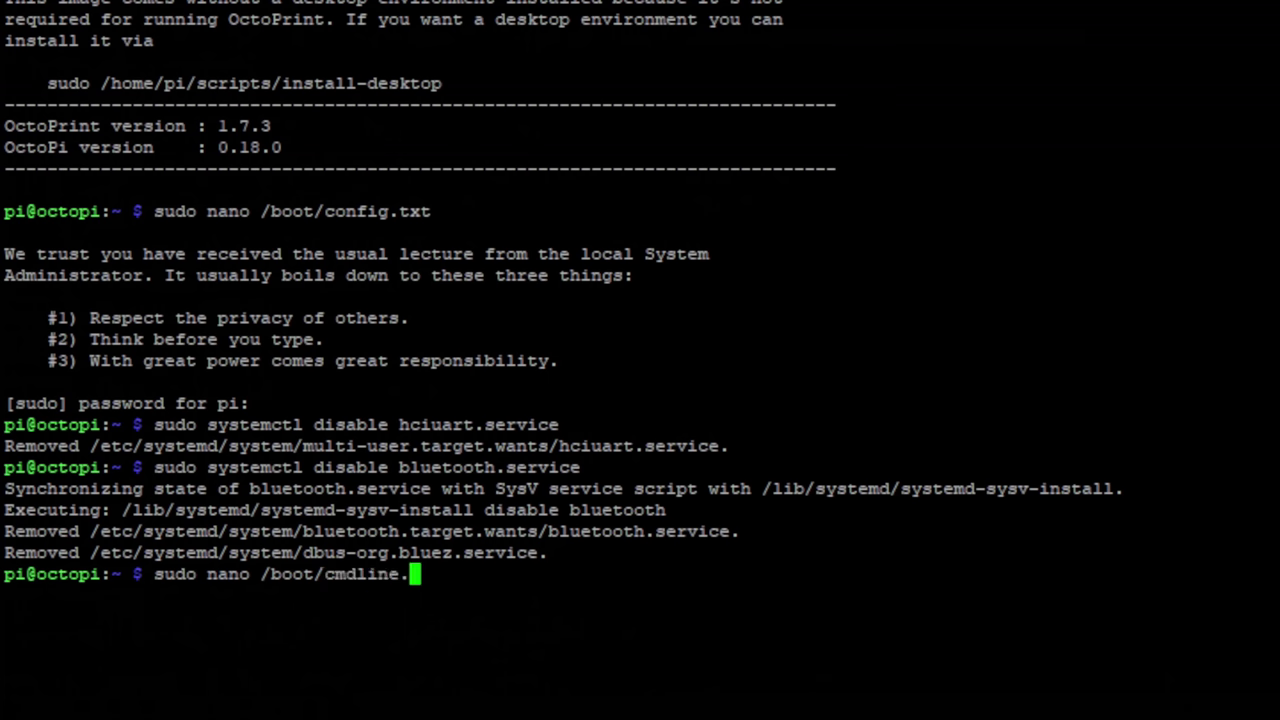
text(txt)
key(Return)
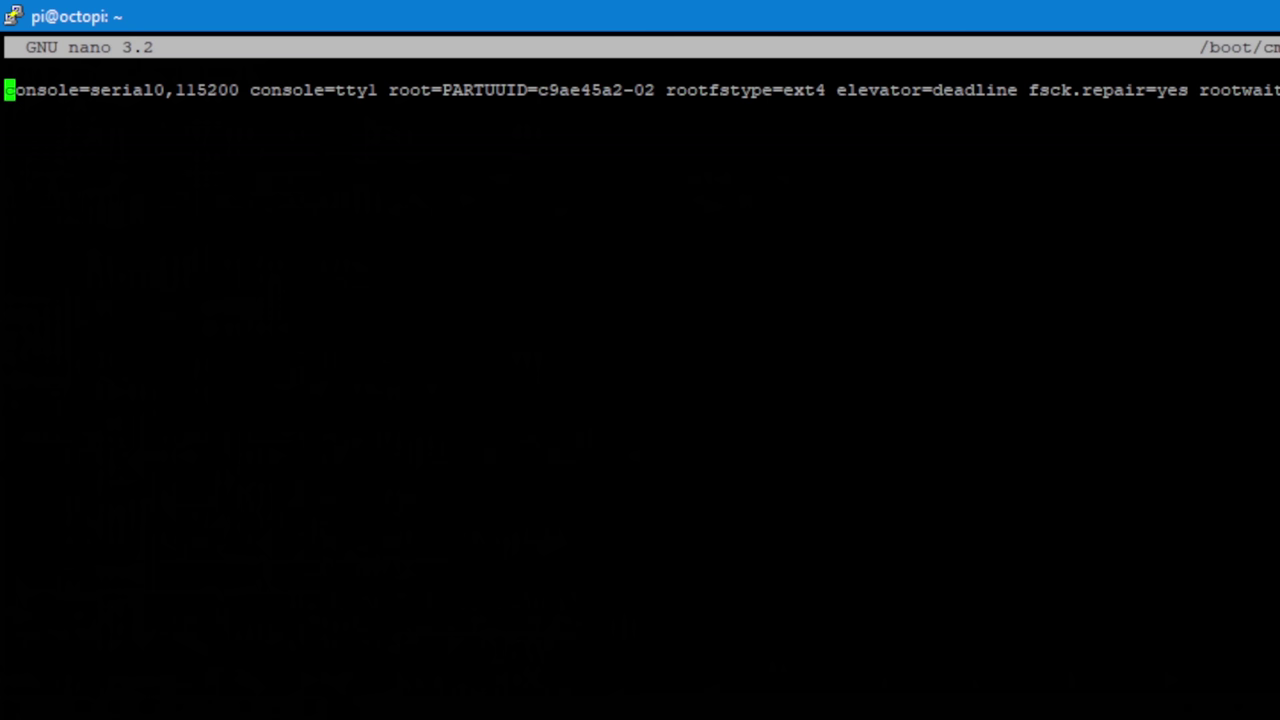
key(Delete)
key(Delete)
key(Delete)
key(Delete)
key(Delete)
key(Delete)
key(Delete)
key(Delete)
key(Delete)
key(Delete)
key(Delete)
key(Delete)
key(Delete)
key(Delete)
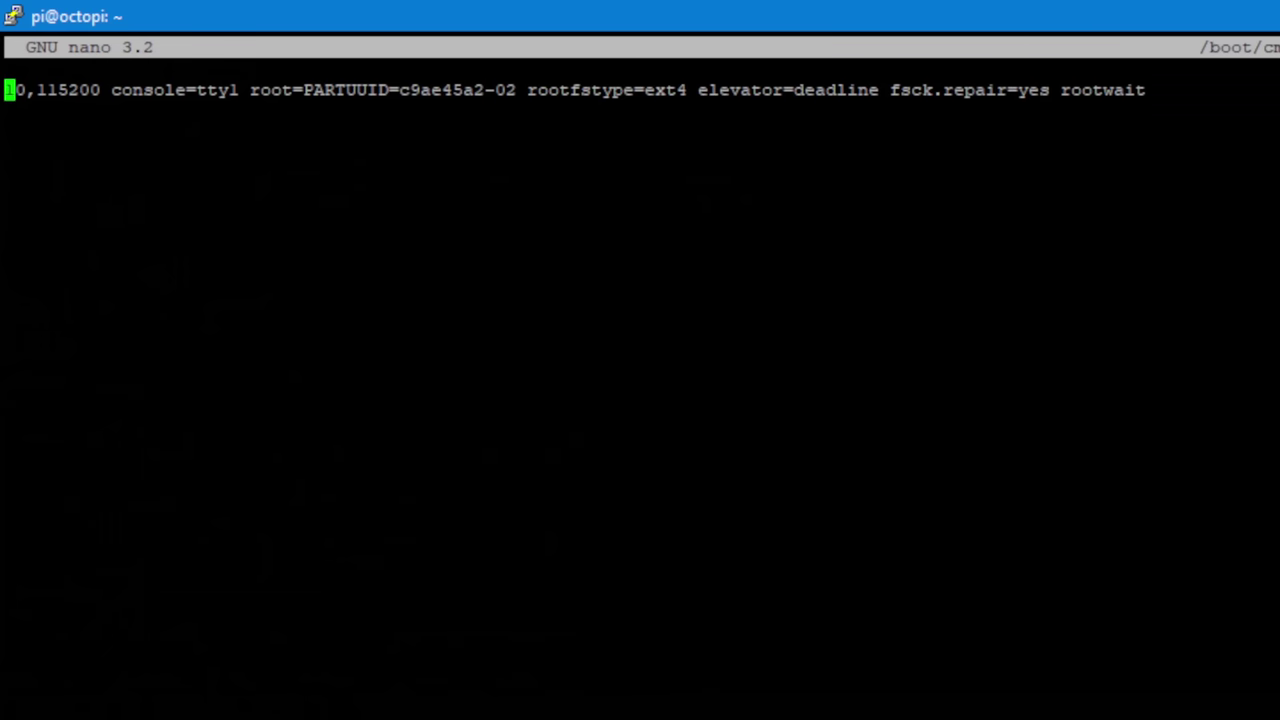
key(Delete)
key(Delete)
key(Delete)
key(Delete)
key(Delete)
key(Delete)
key(Delete)
key(Delete)
key(Delete)
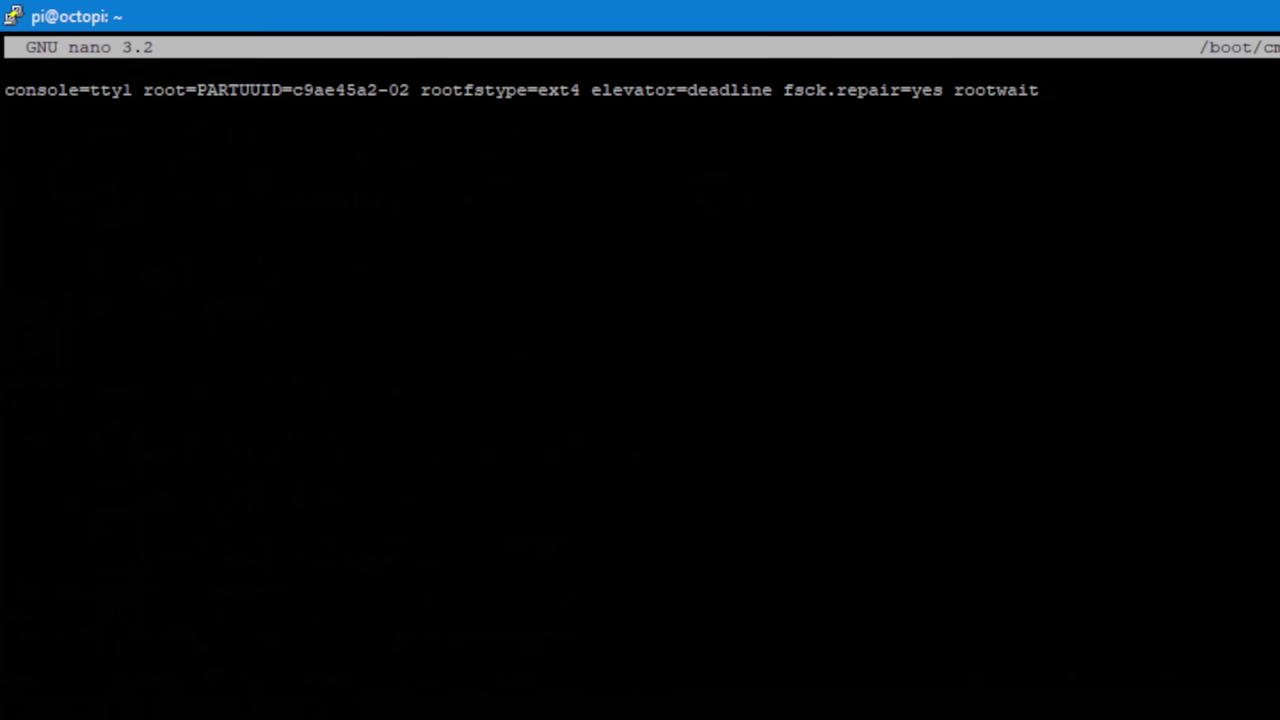
key(ctrl+x)
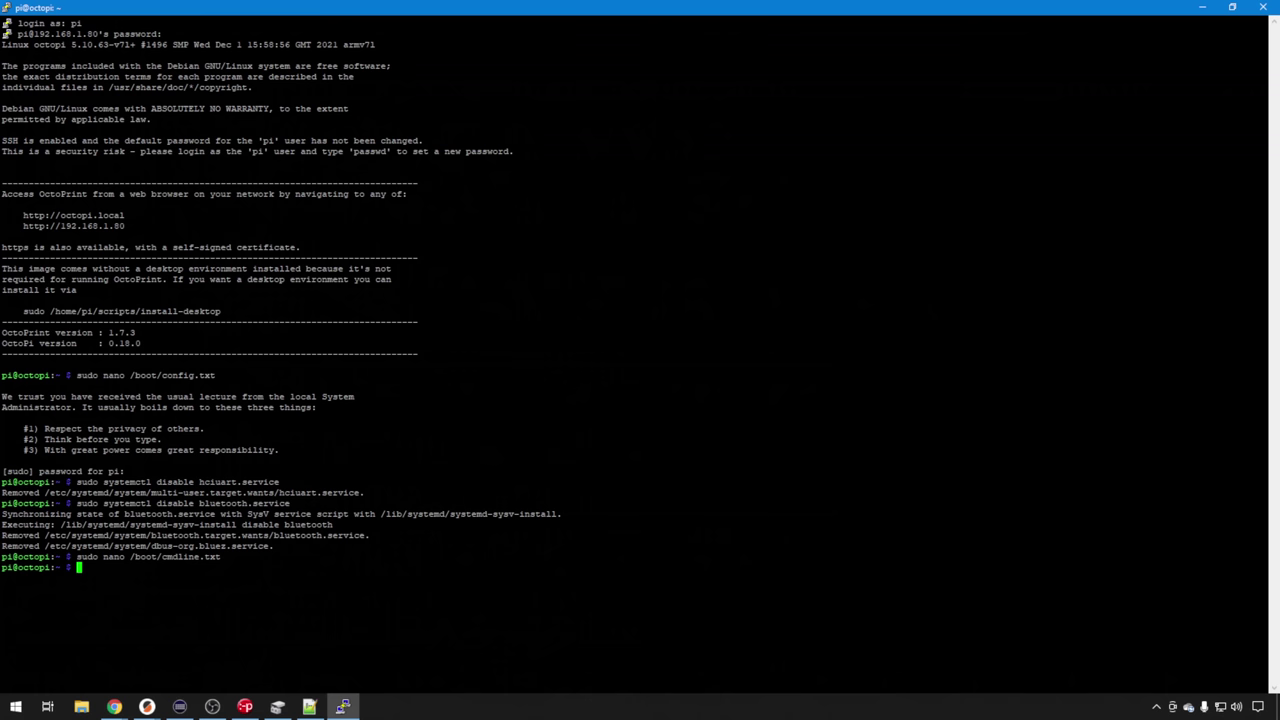
text(sudo reboot no)
key(Return)
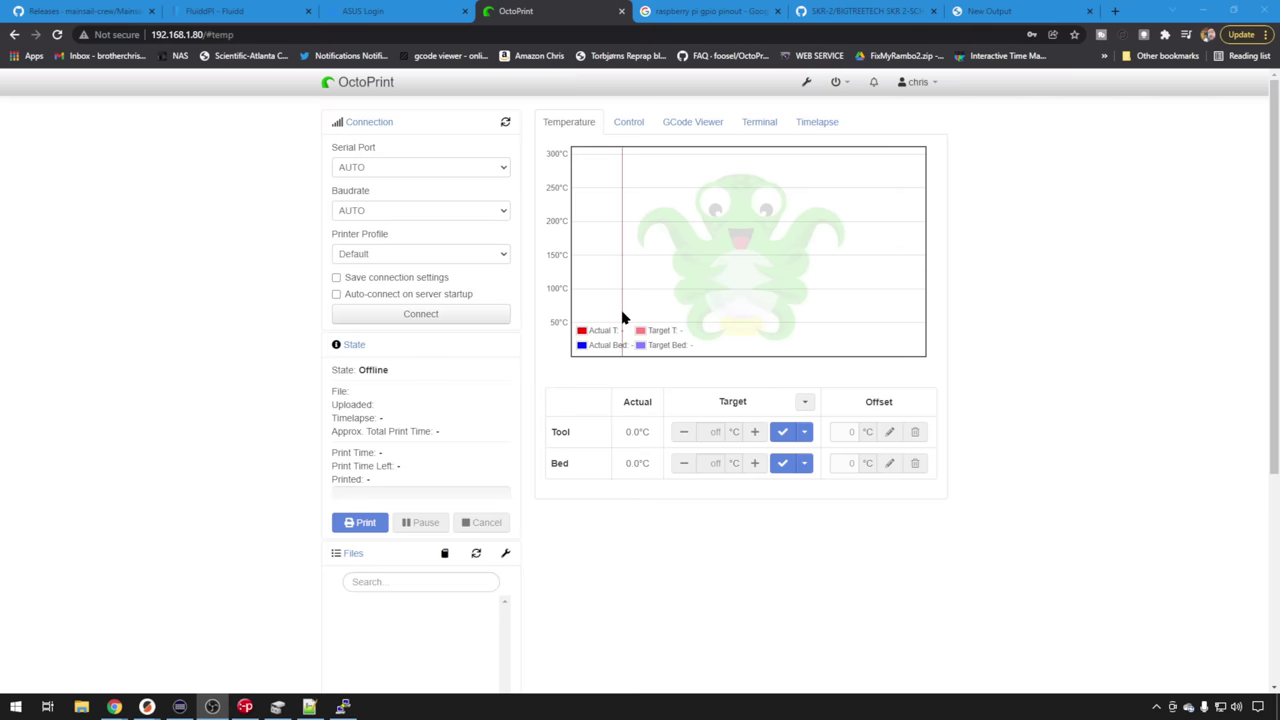
Enter /dev/ttyAMA0 under Additional serial ports in OctoPrint Settings and save.
click(806, 82)
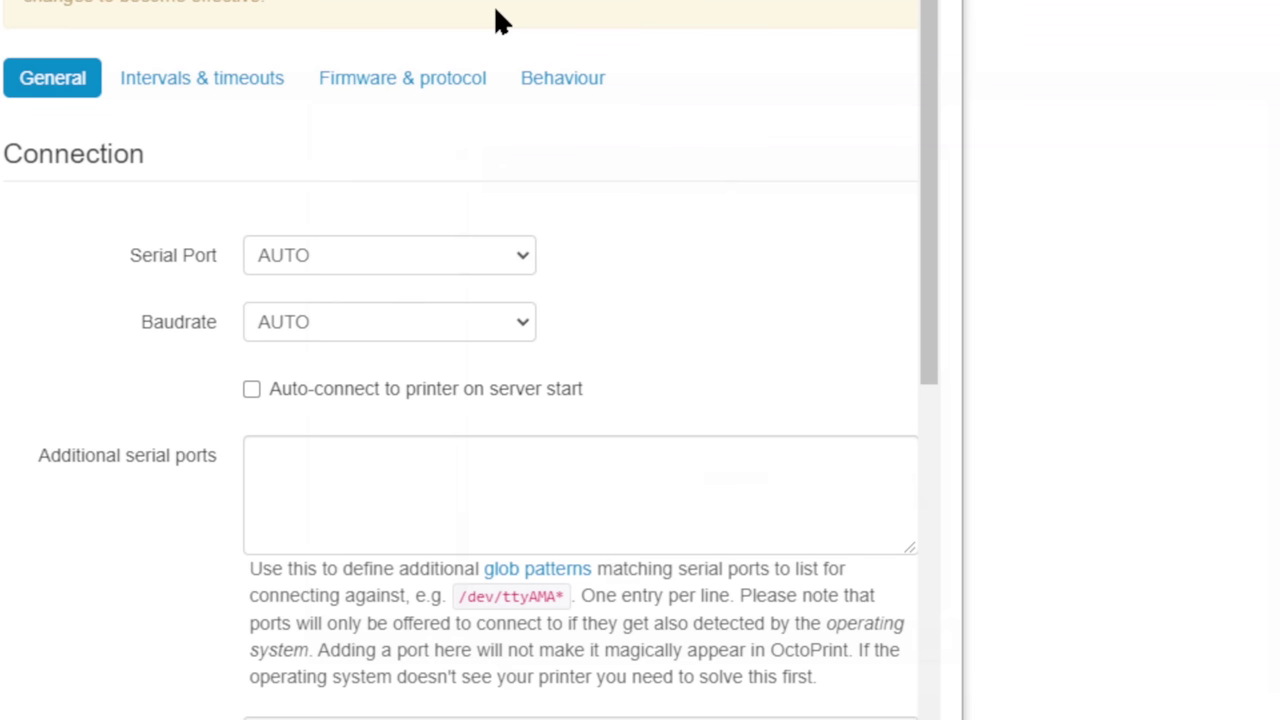
click(488, 476)
text(/)
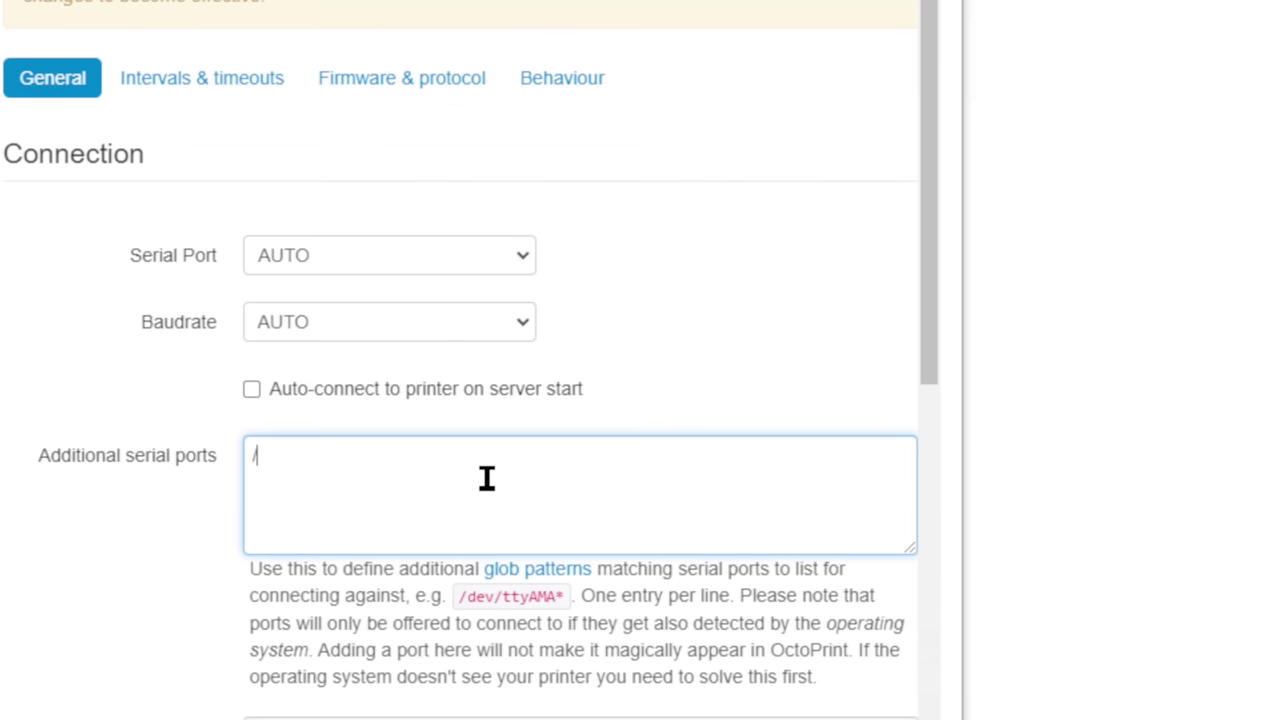
text(dev/ttyAMA0)
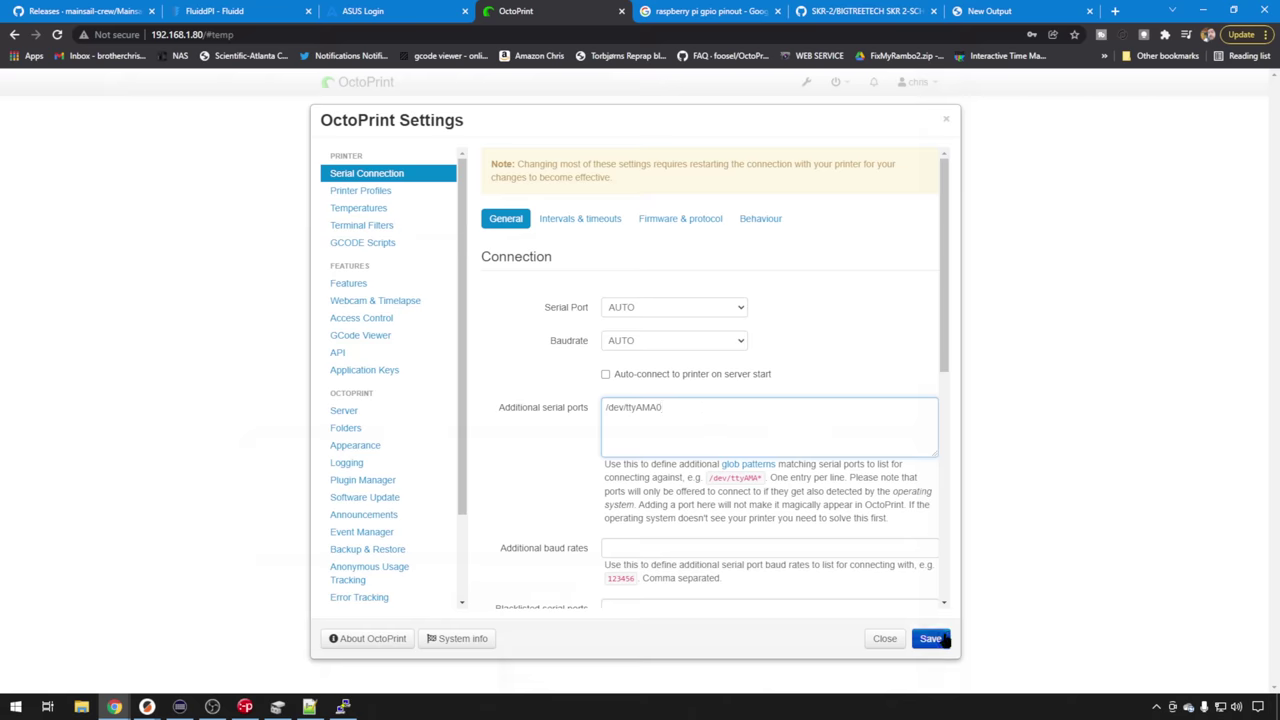
click(940, 638)
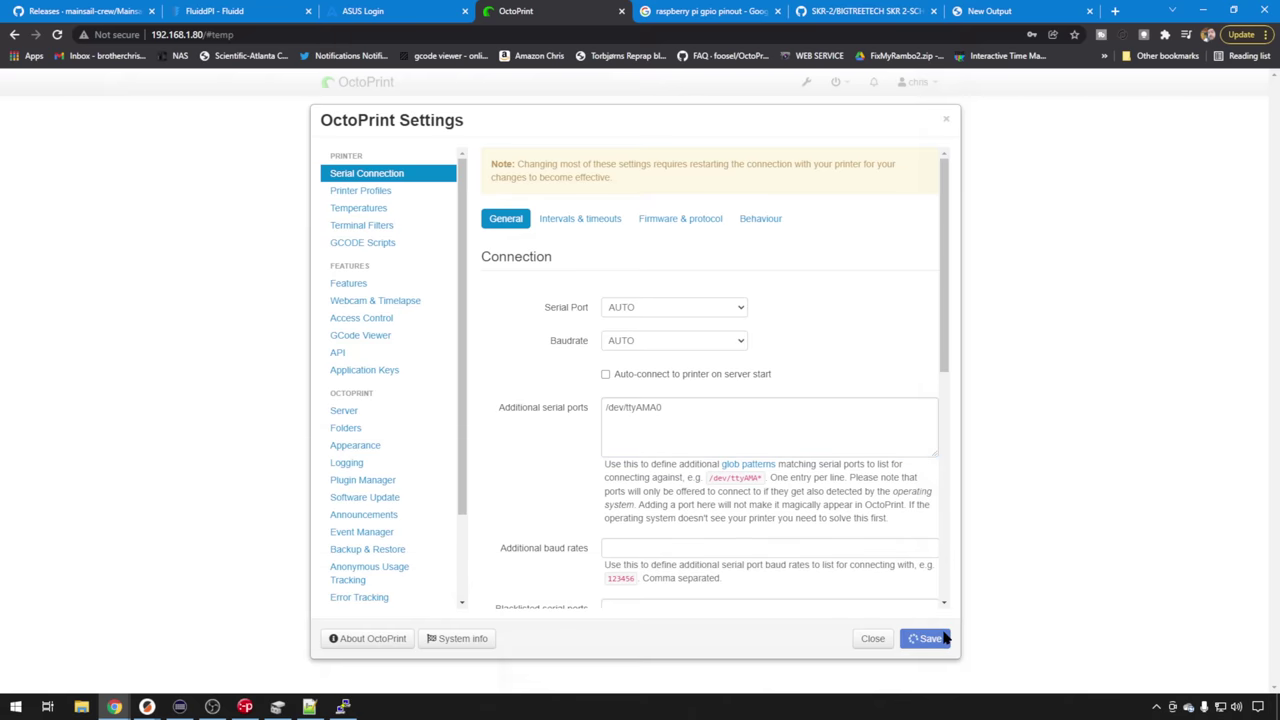
Reload OctoPrint and connect on serial port /dev/ttyAMA0 at 250000 baud.
click(57, 34)
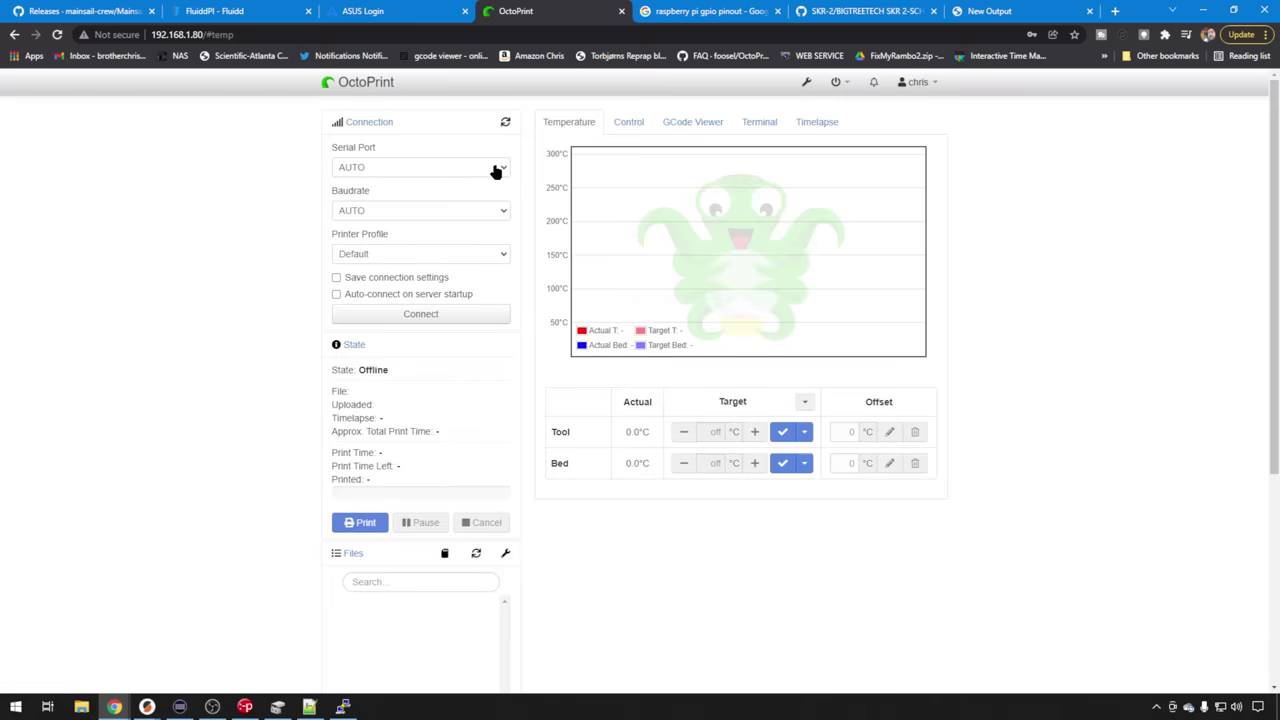
click(495, 169)
click(417, 197)
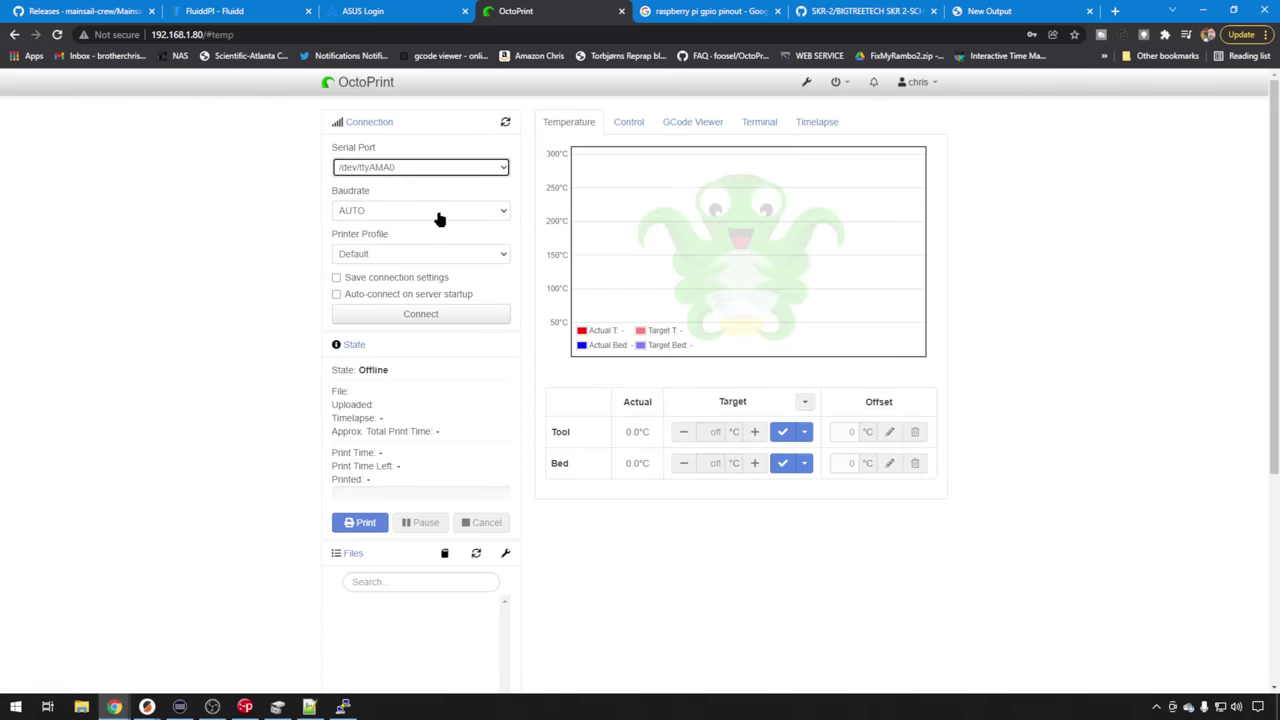
click(440, 212)
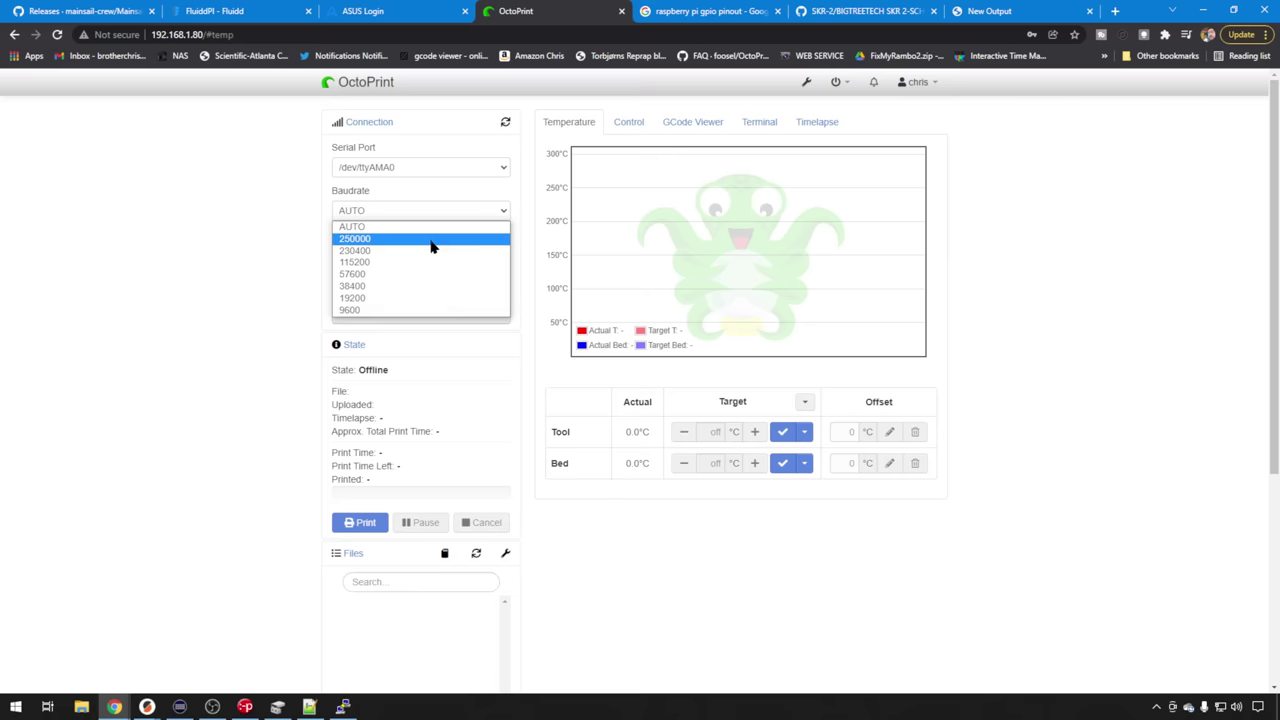
click(432, 240)
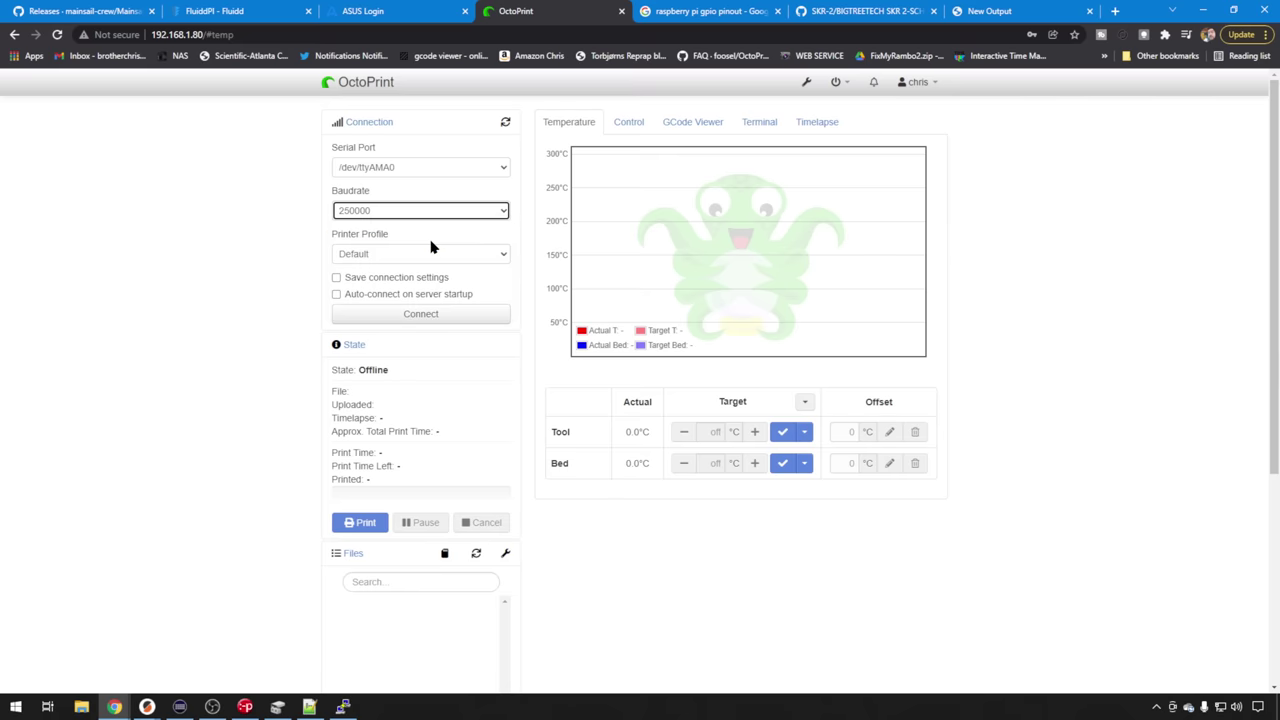
click(395, 316)
click(759, 121)
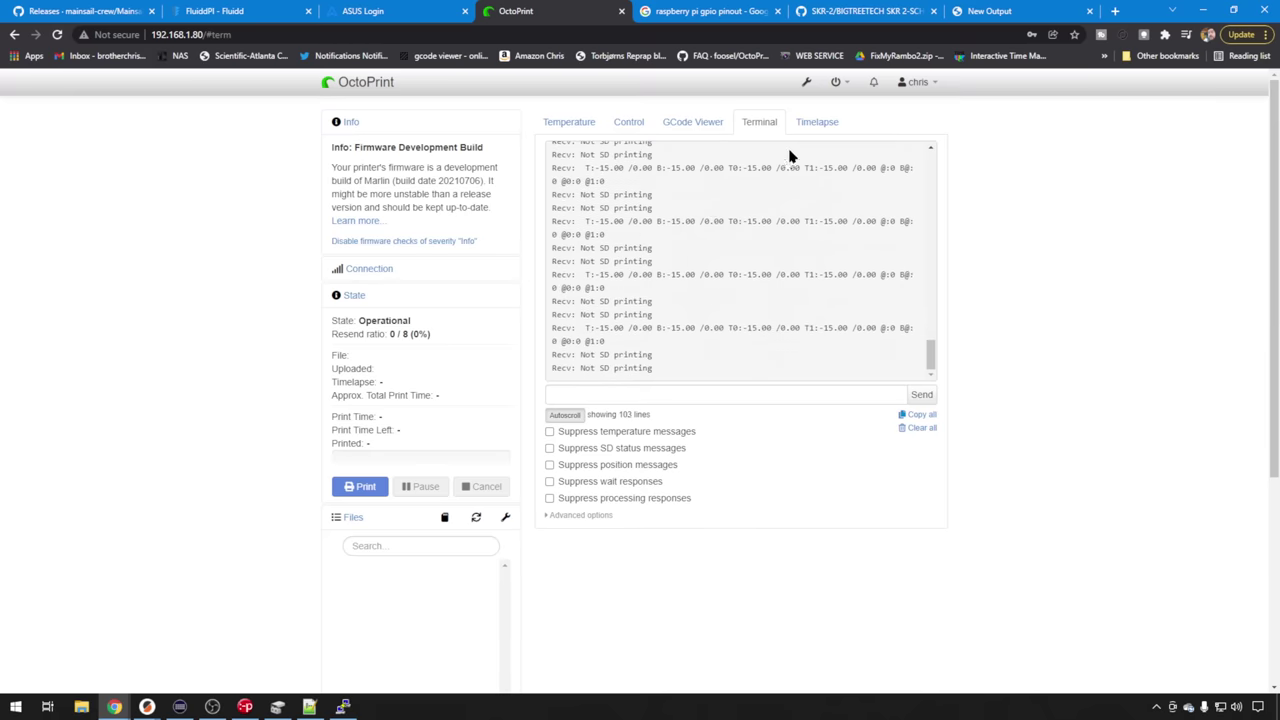
Install OctoPrint-ipOnConnect from Plugin Manager's Get More list, reload OctoPrint, then disconnect the printer.
click(806, 82)
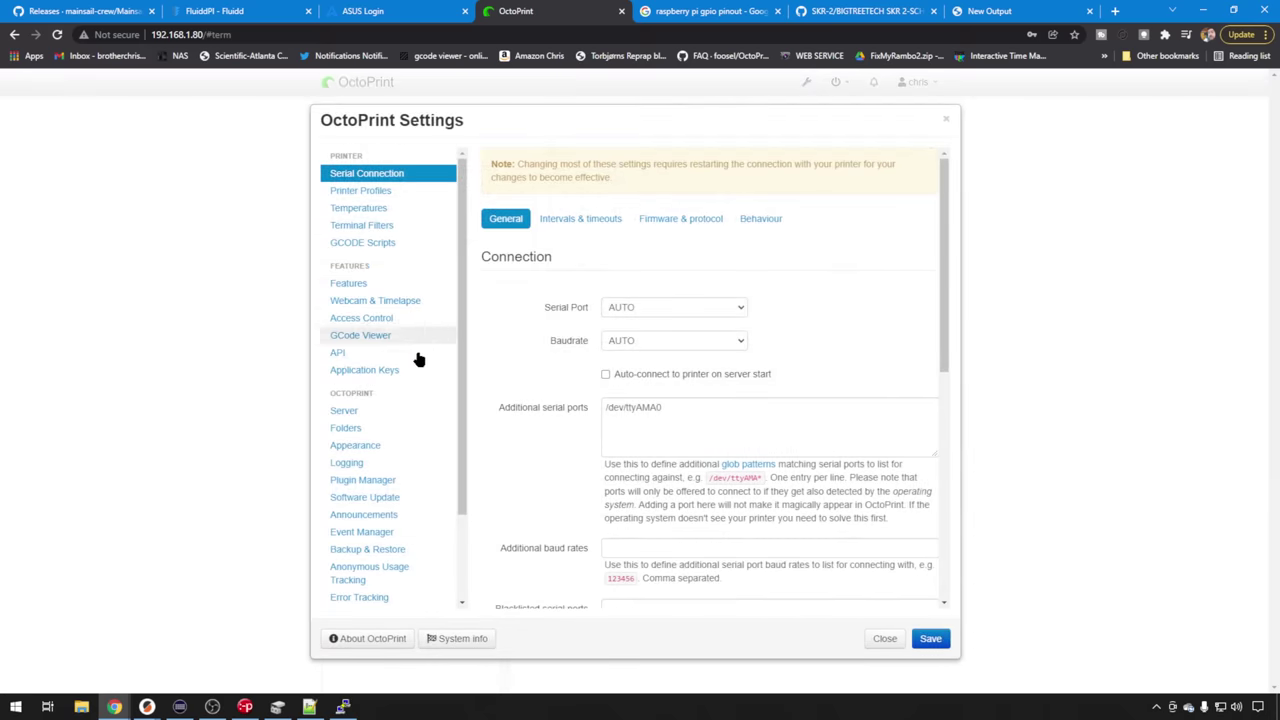
click(380, 484)
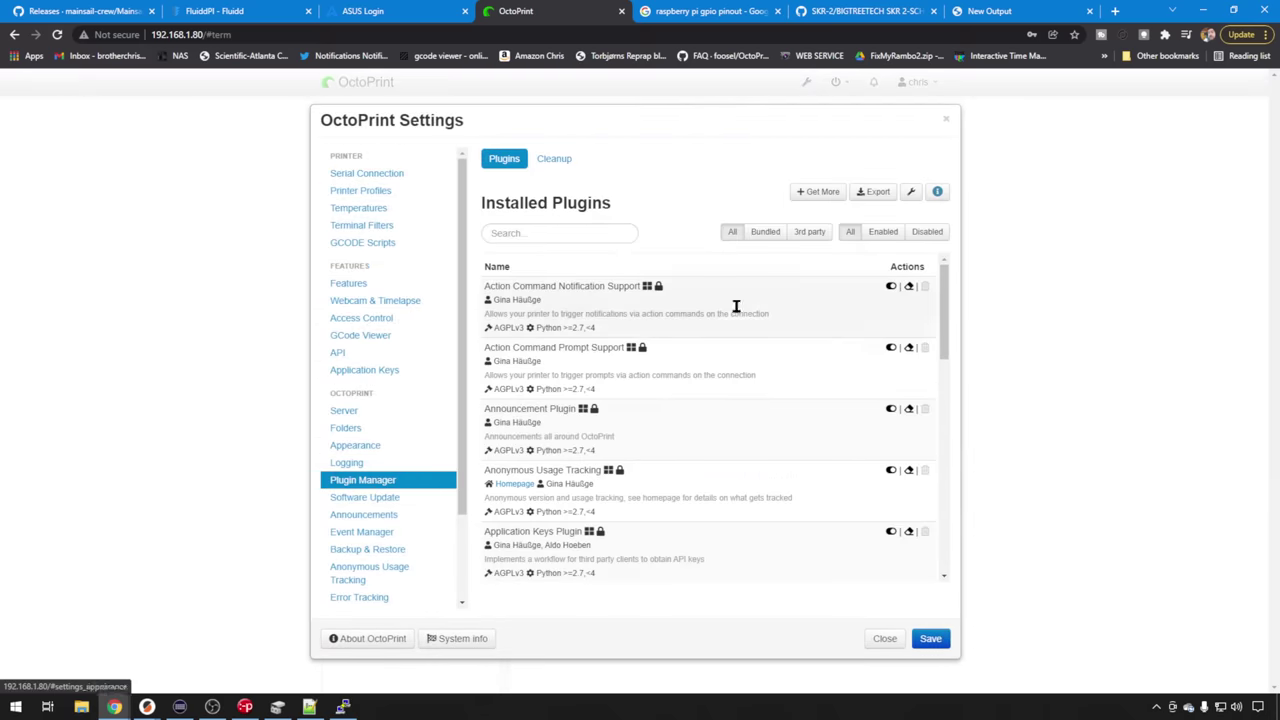
click(822, 191)
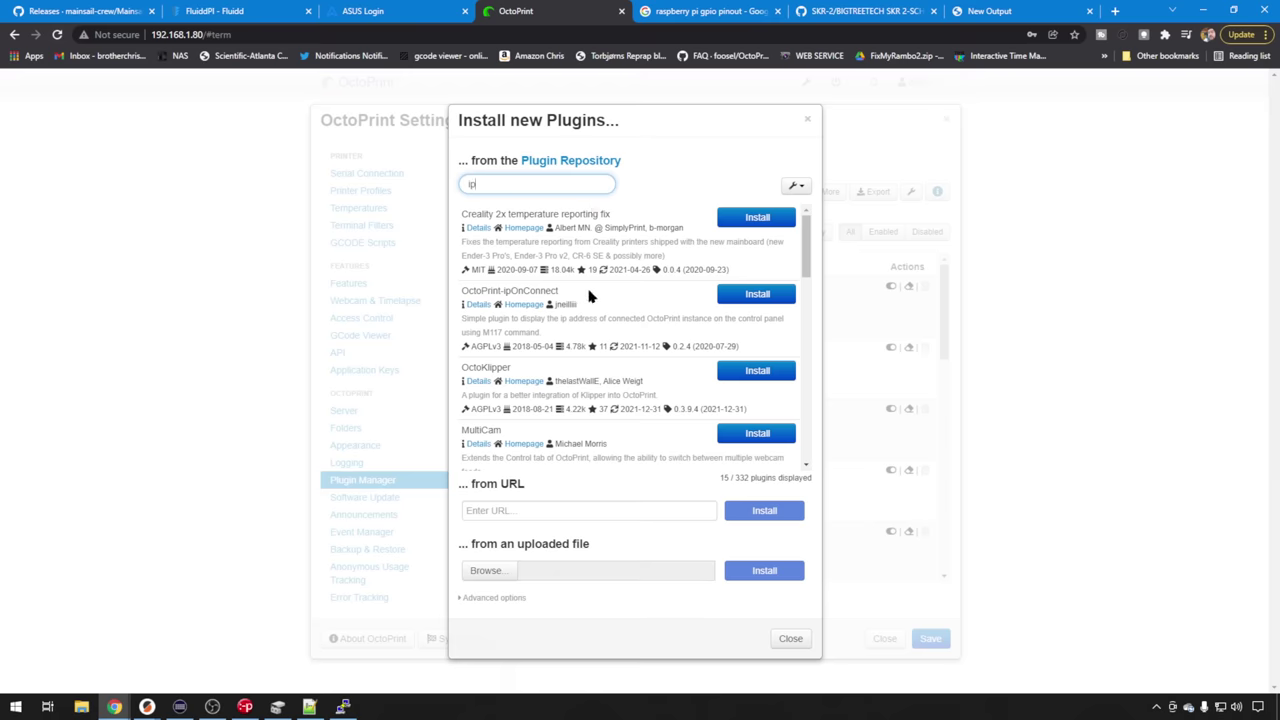
click(764, 295)
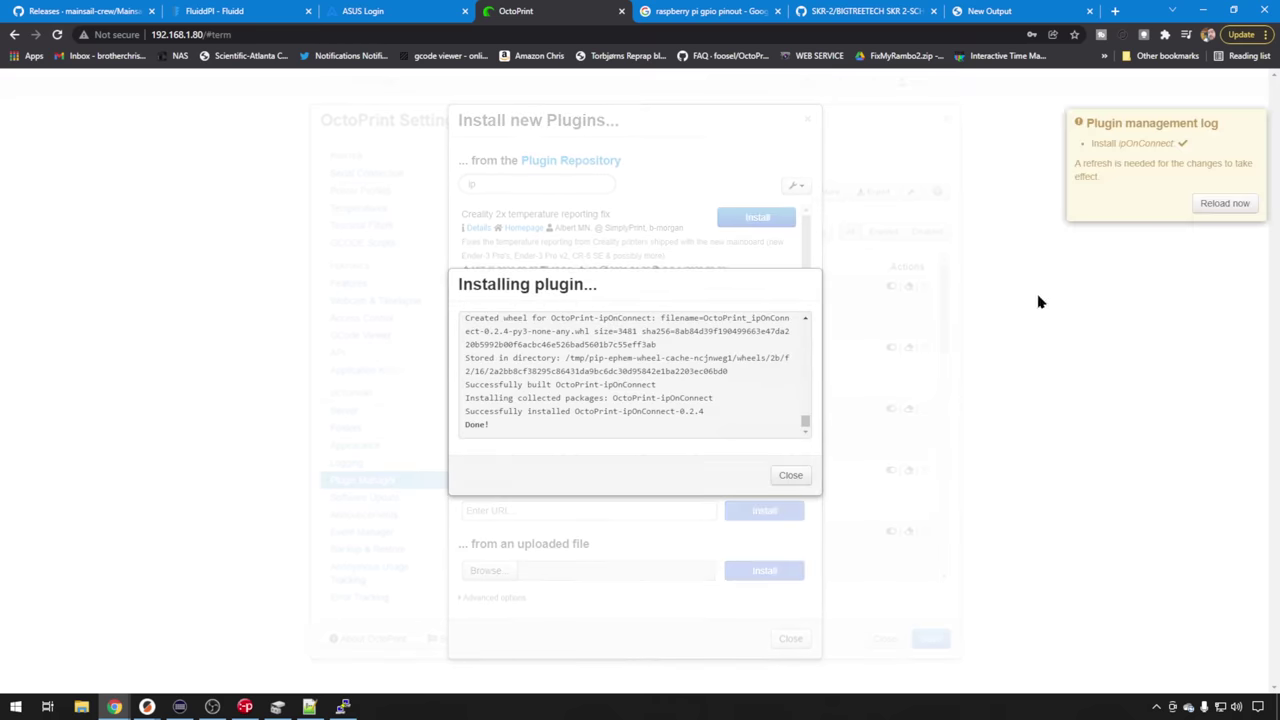
click(1220, 205)
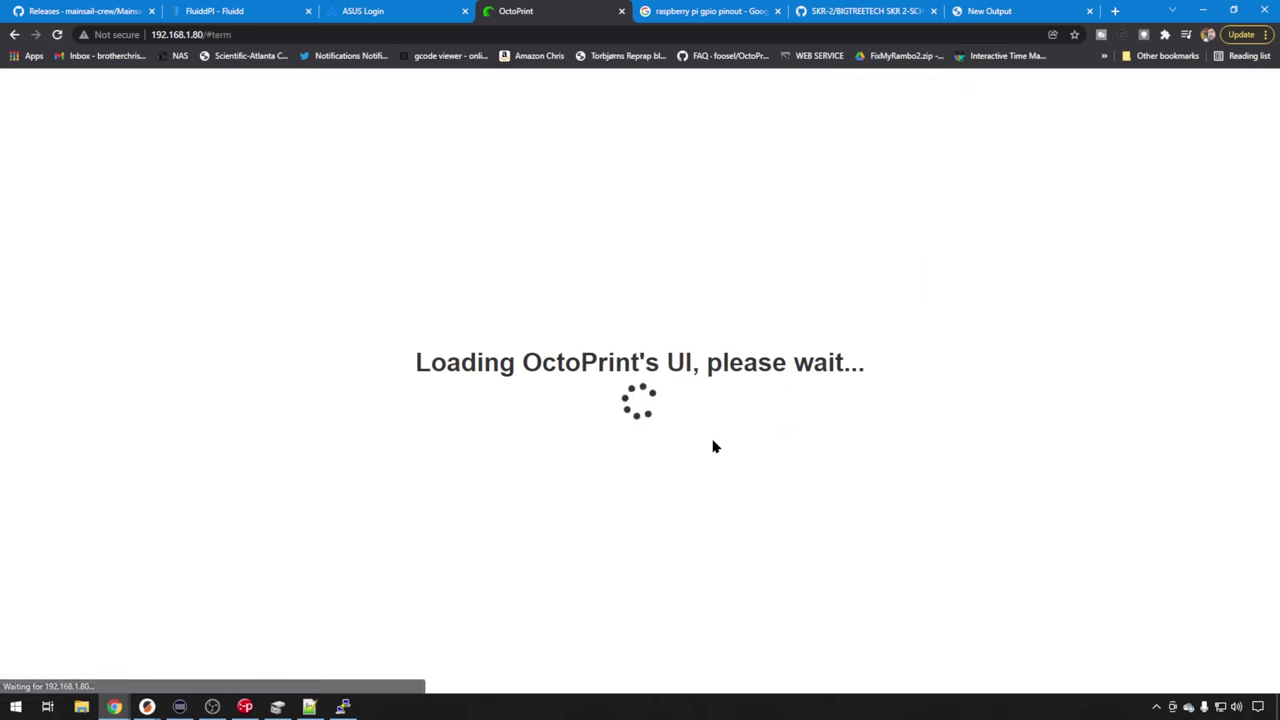
click(424, 464)
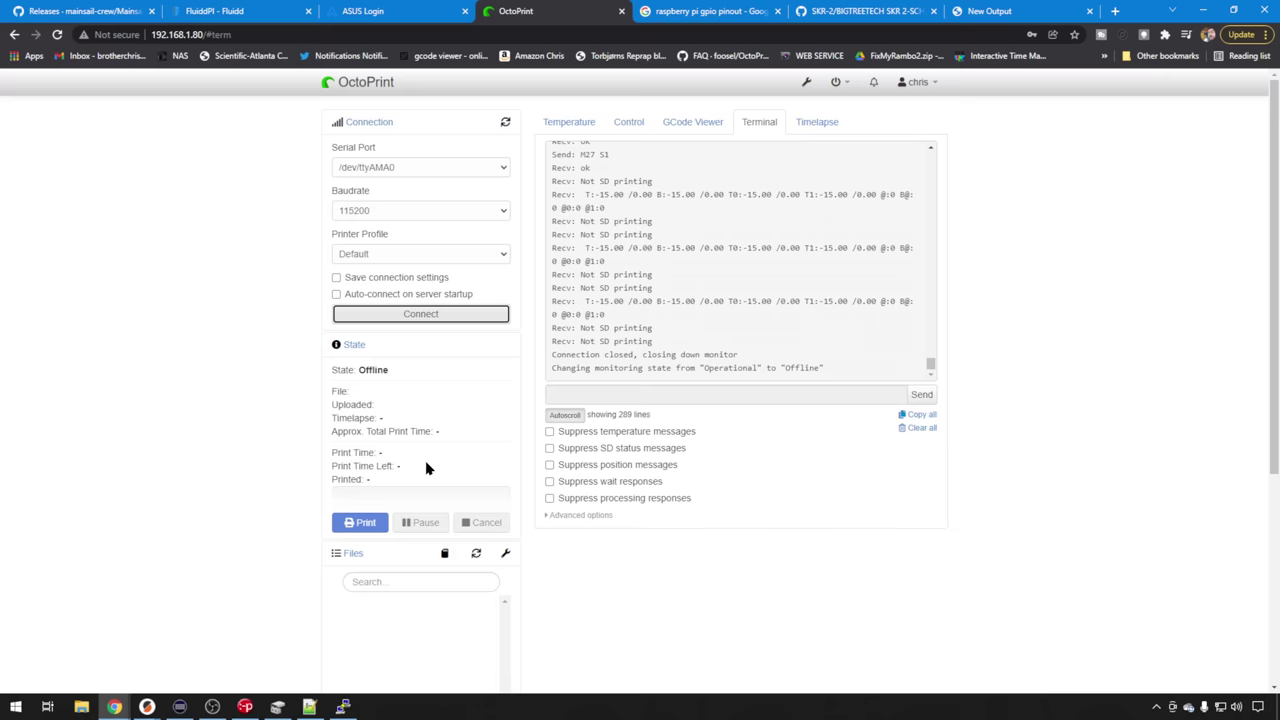
Reconnect the printer and expand the connection details to check /dev/ttyAMA0 at 115200 baud.
click(424, 314)
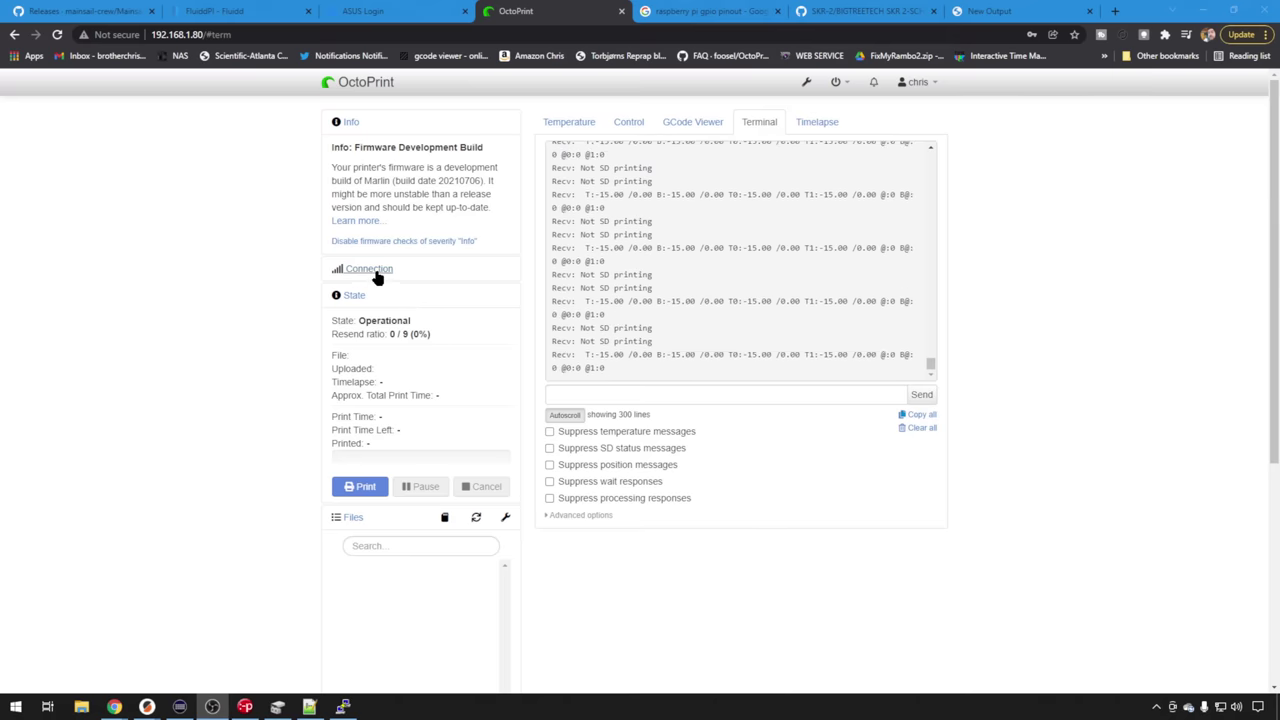
click(375, 271)
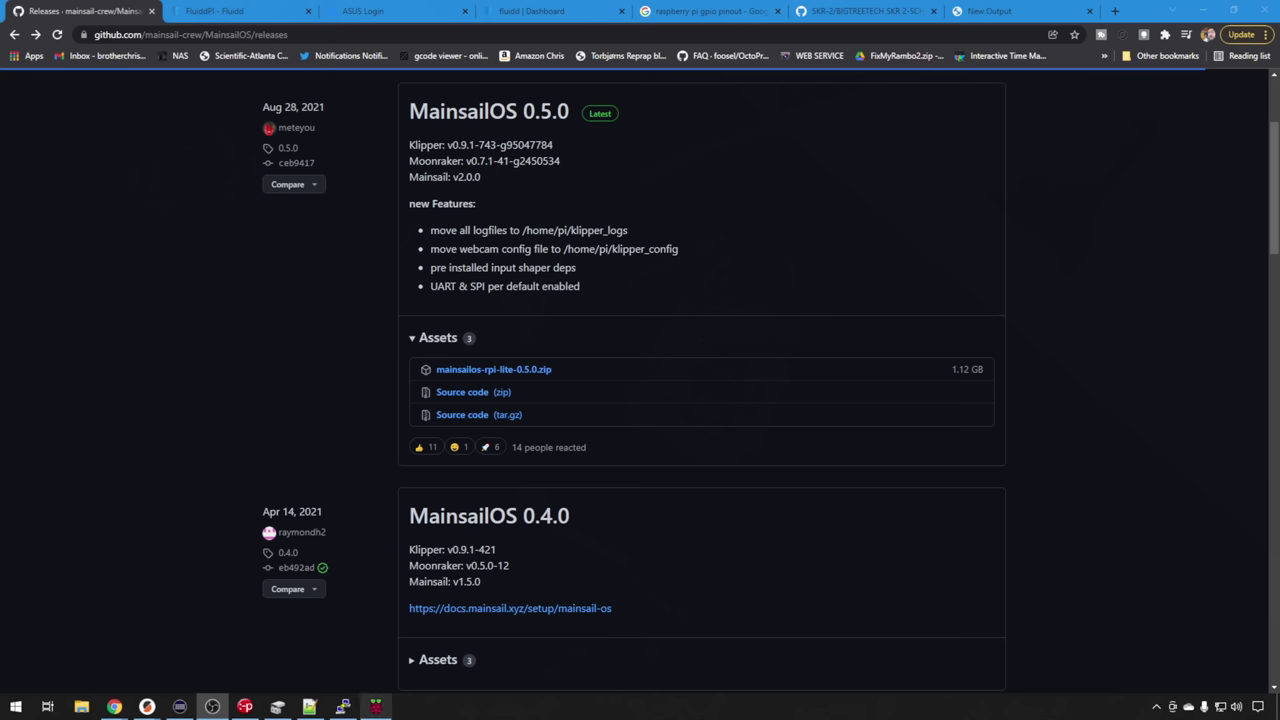
Bring Raspberry Pi Imager to the front from the taskbar.
click(375, 707)
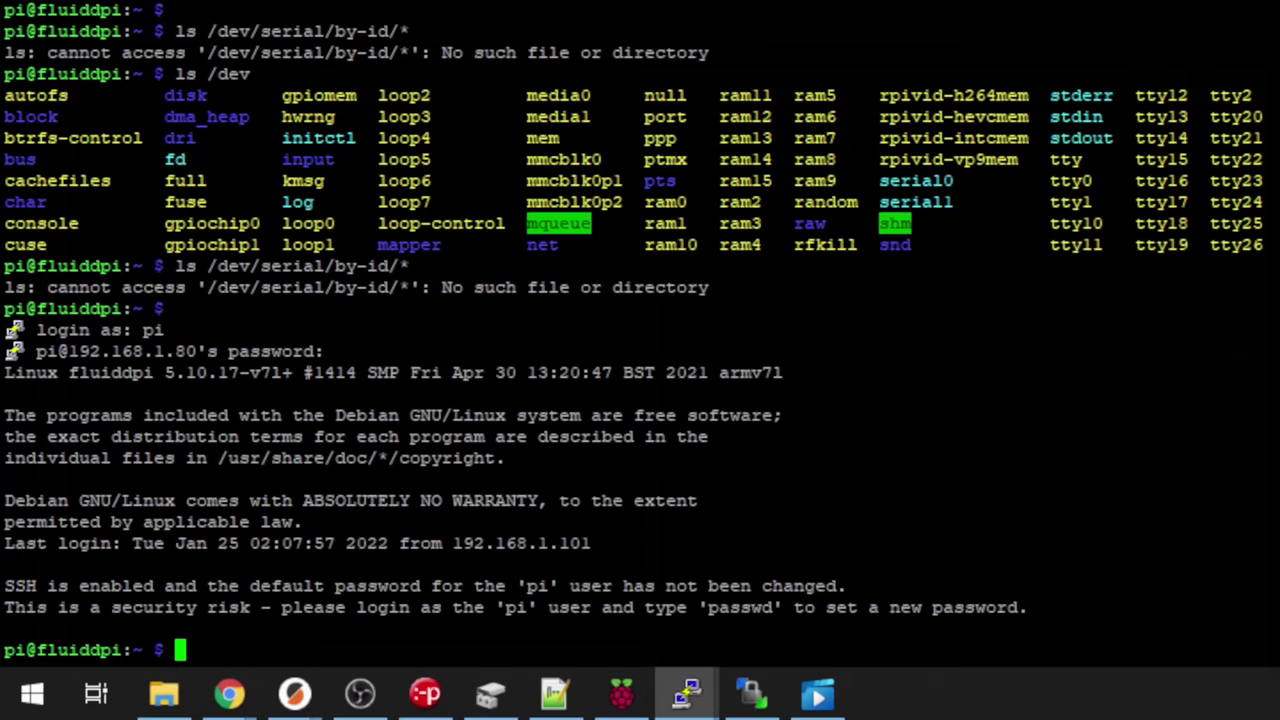
Open fluiddpi's /boot/config.txt with sudo nano and add dtoverlay=pi3-miniuart-bt as the last line.
text(sudo )
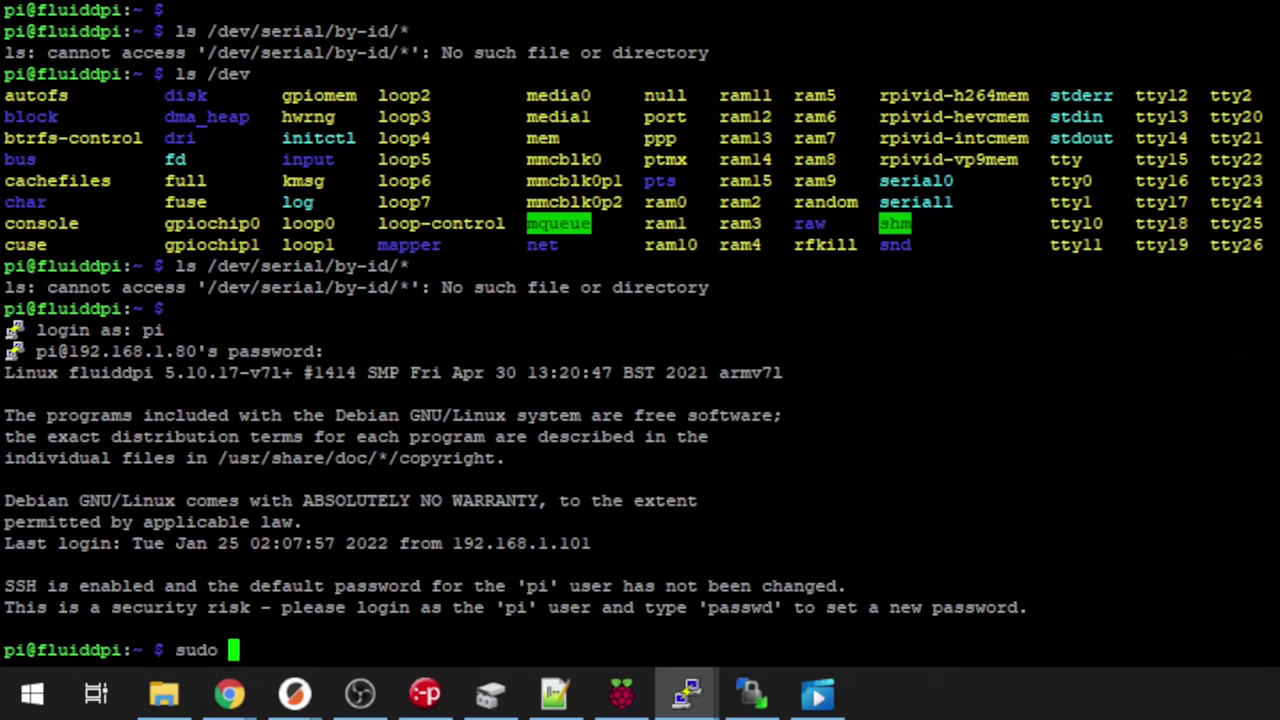
text(nano /b)
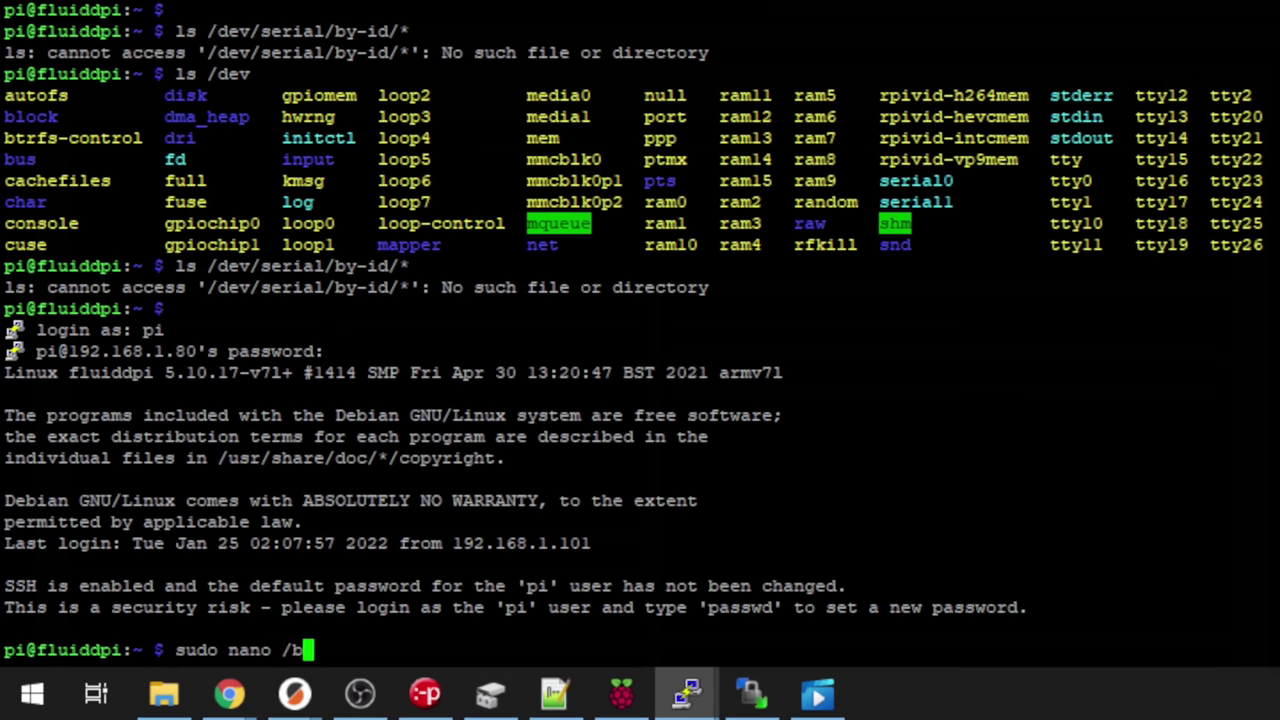
text(oot/config)
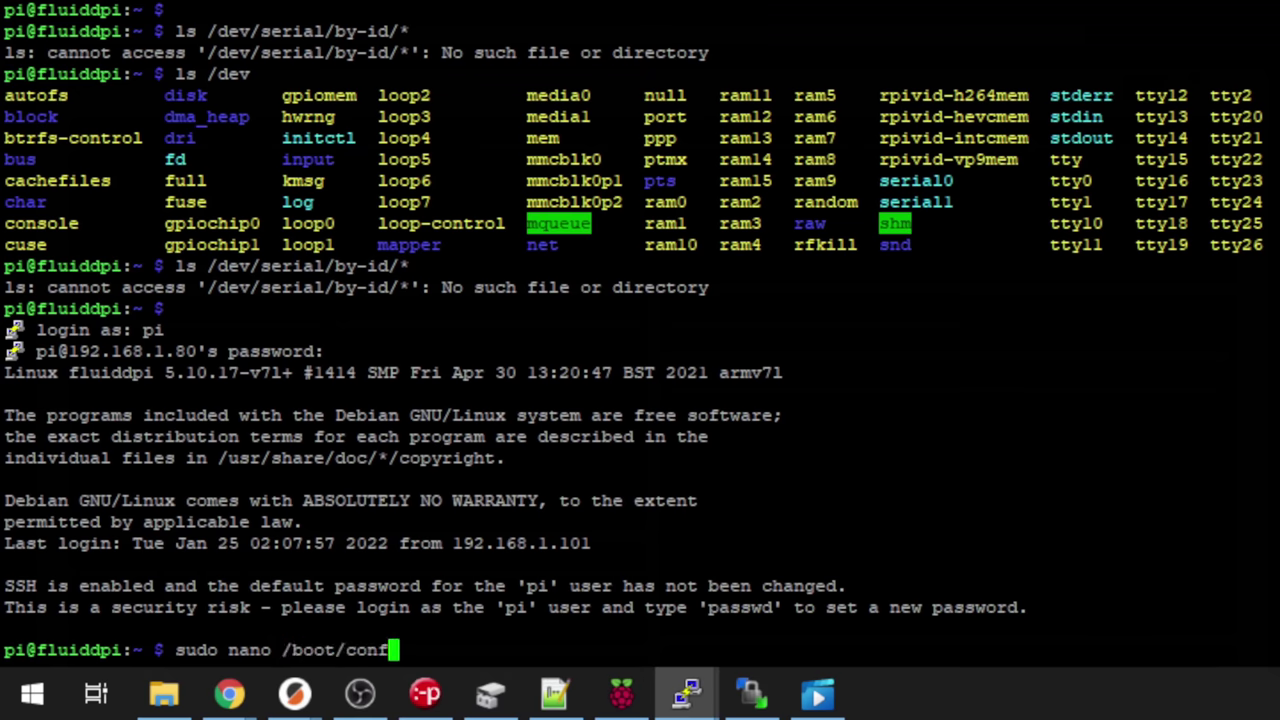
text(.txt)
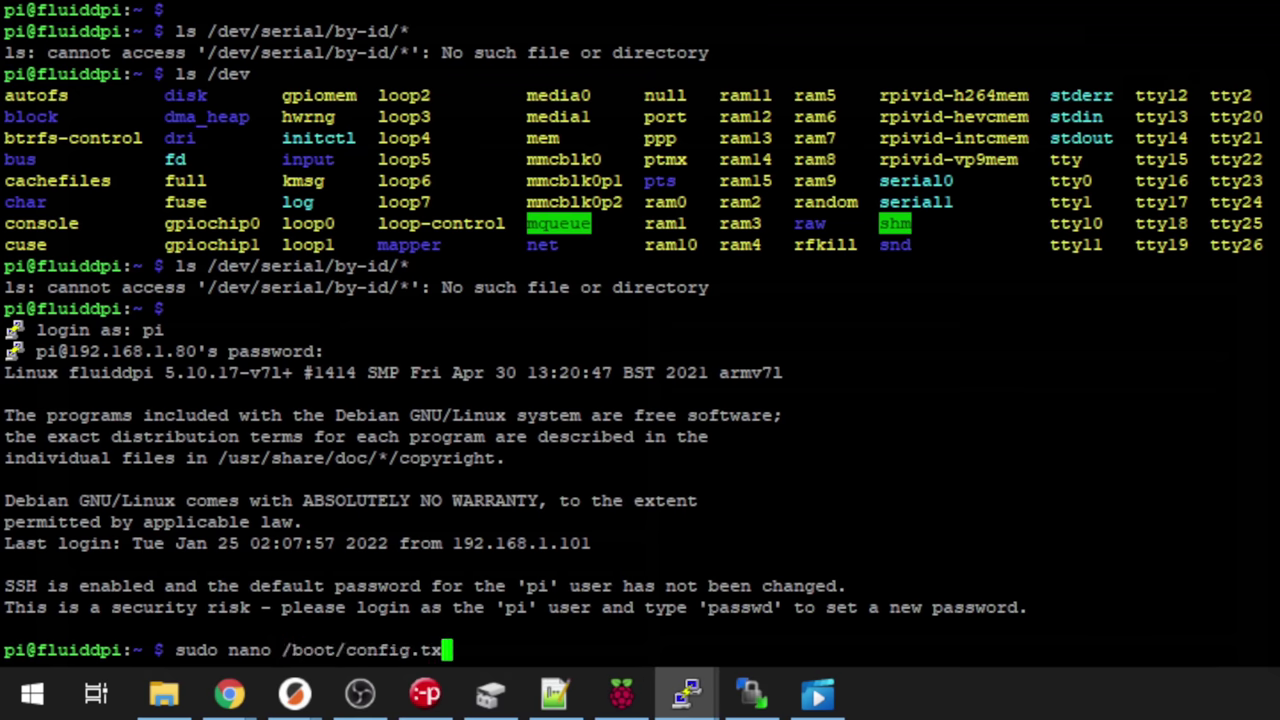
key(Return)
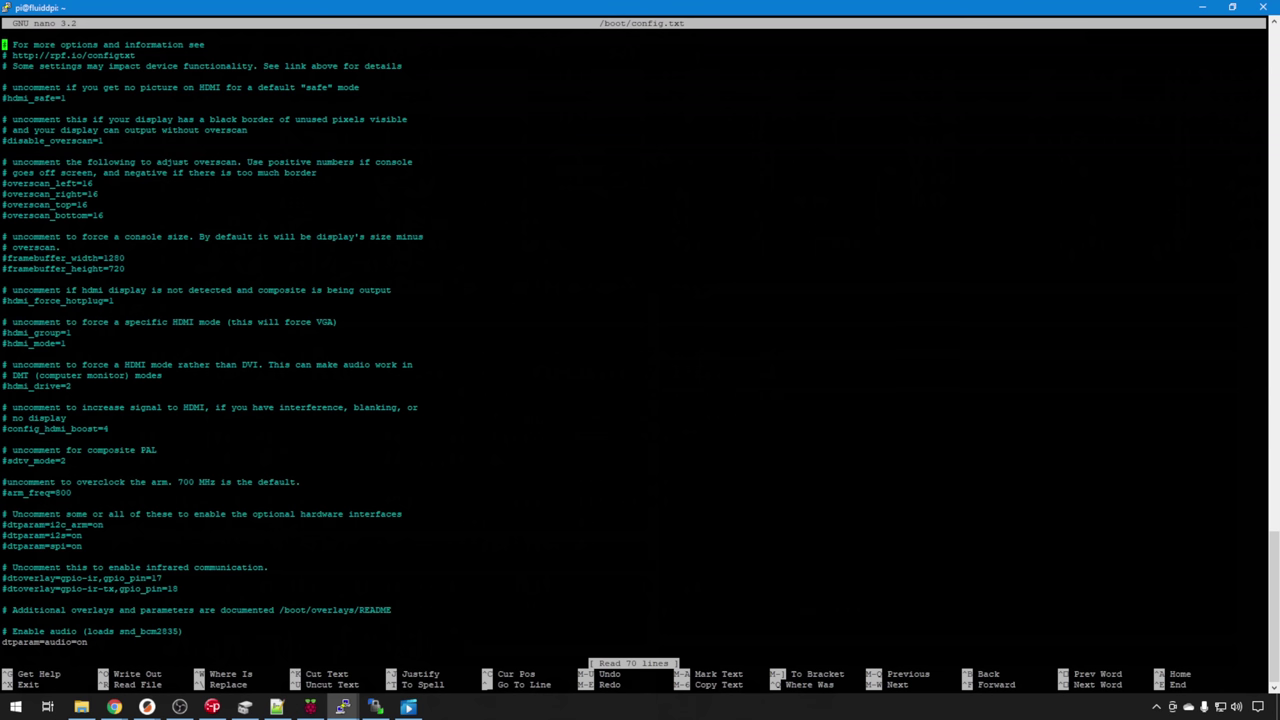
key(Page_Down)
key(Page_Down)
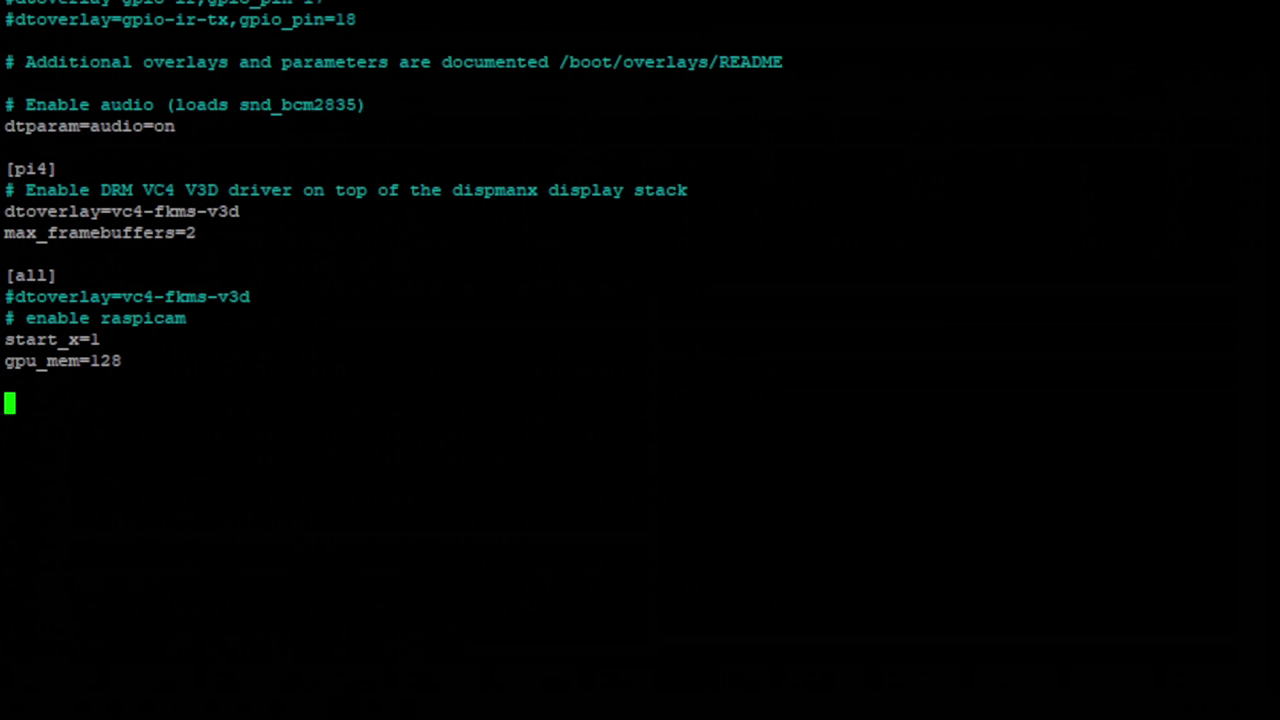
text(dtov)
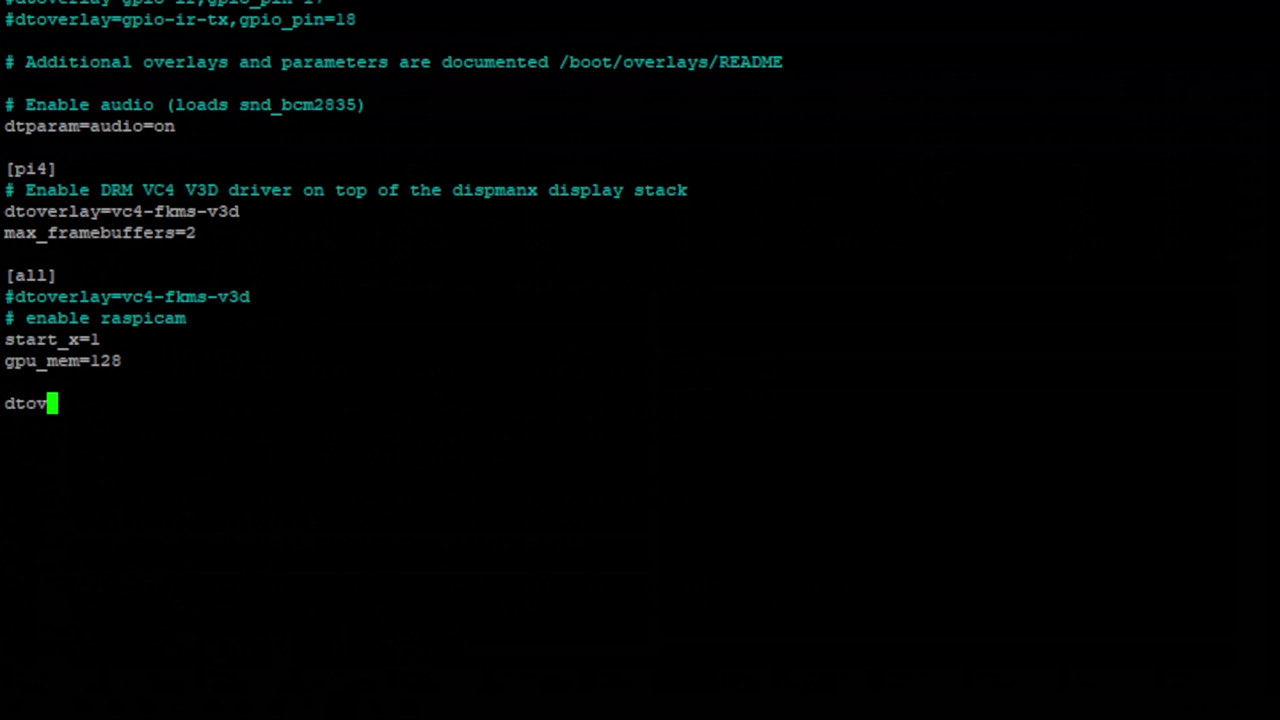
text(erlay)
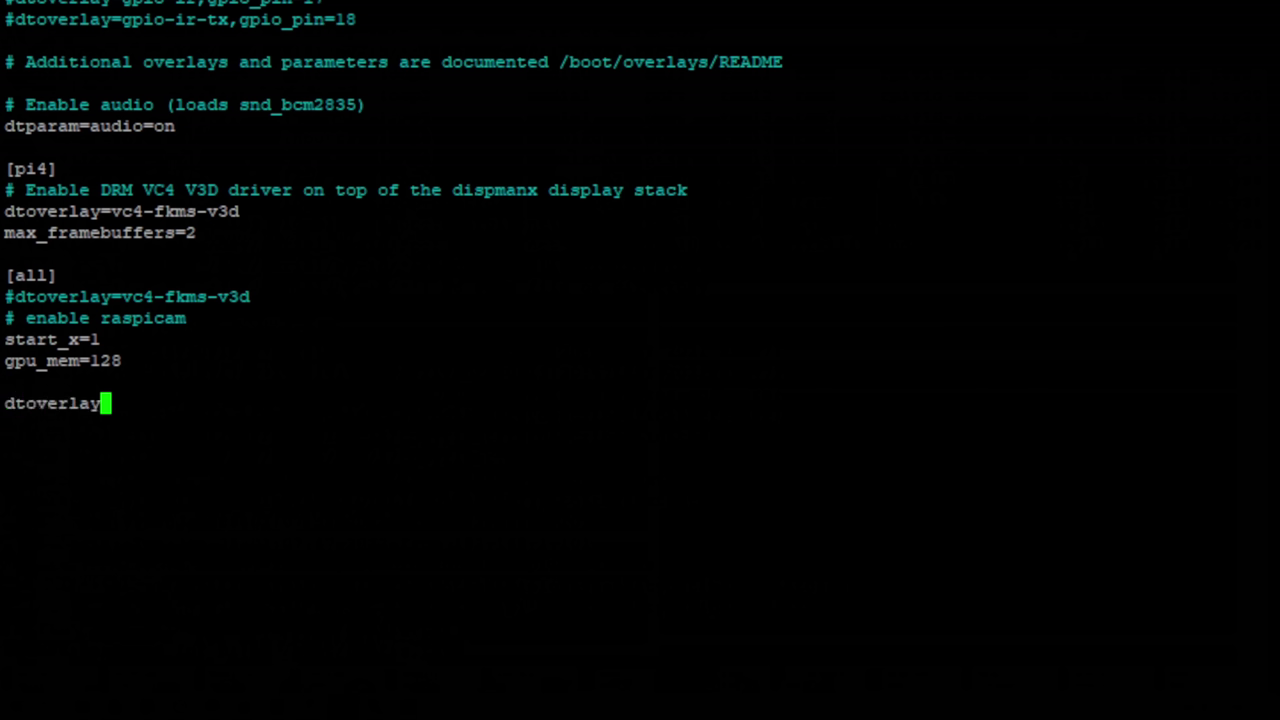
text(=p)
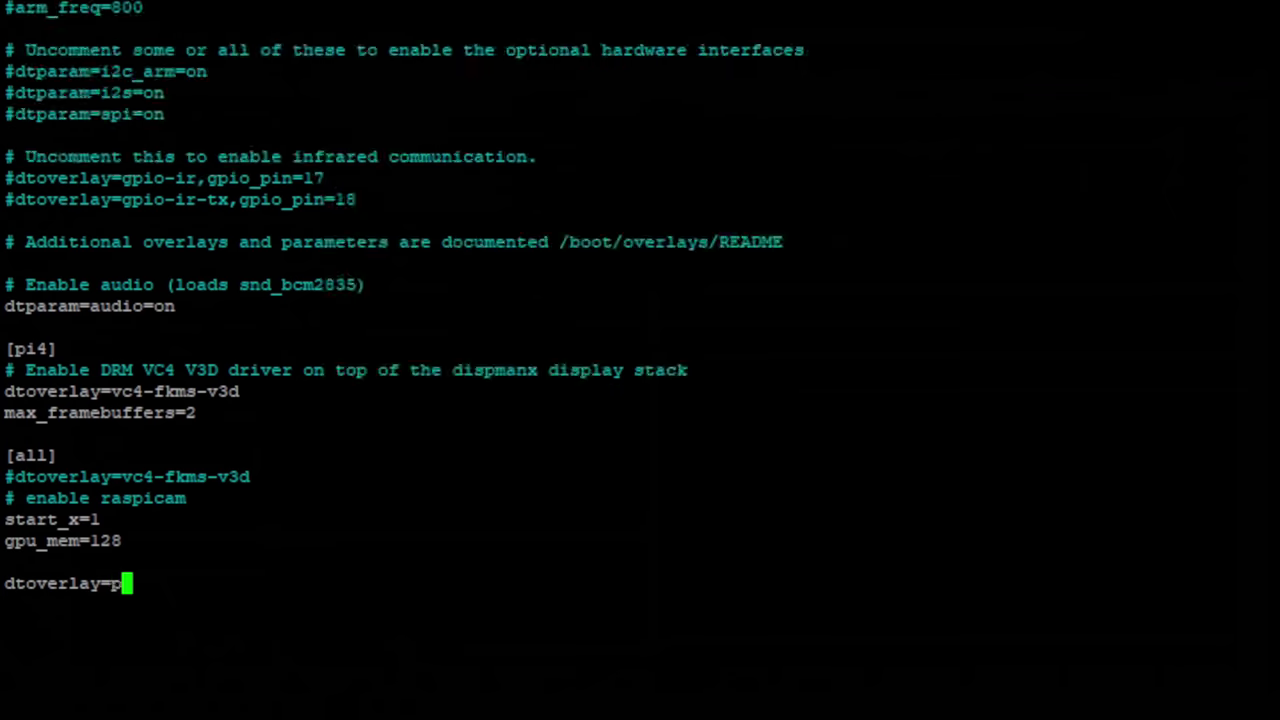
text(i3-miniuart)
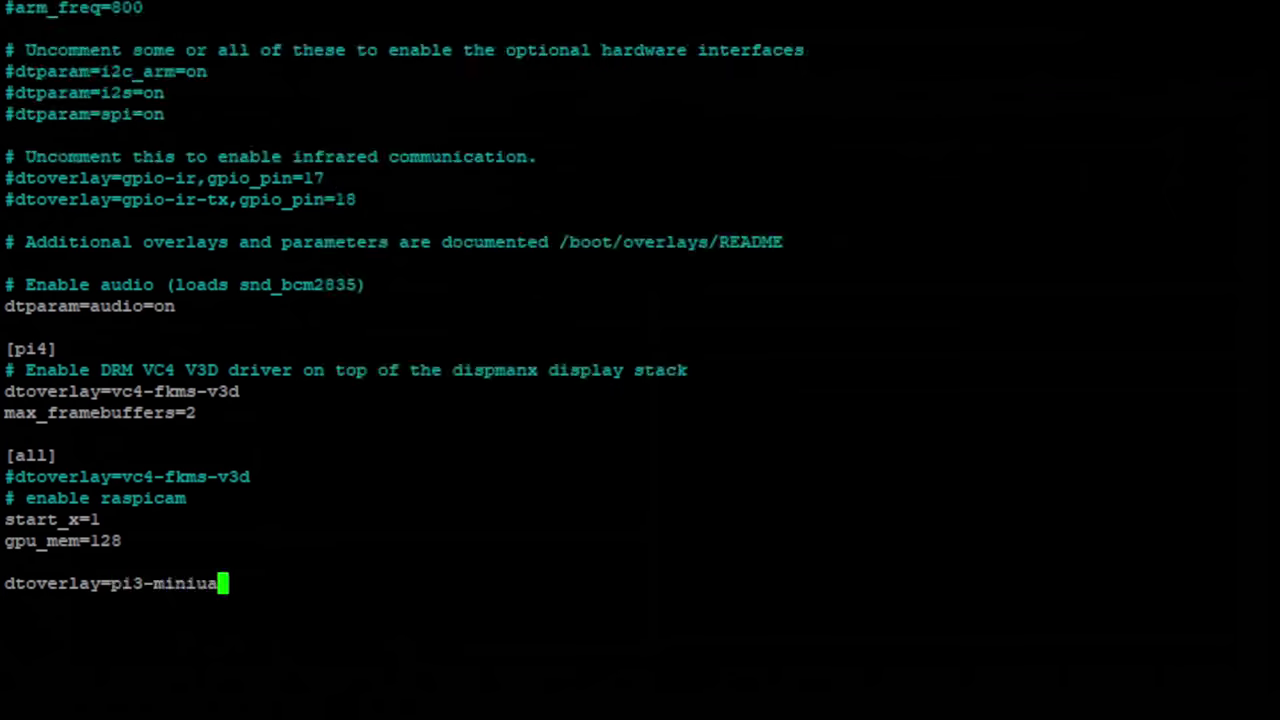
text(-bt)
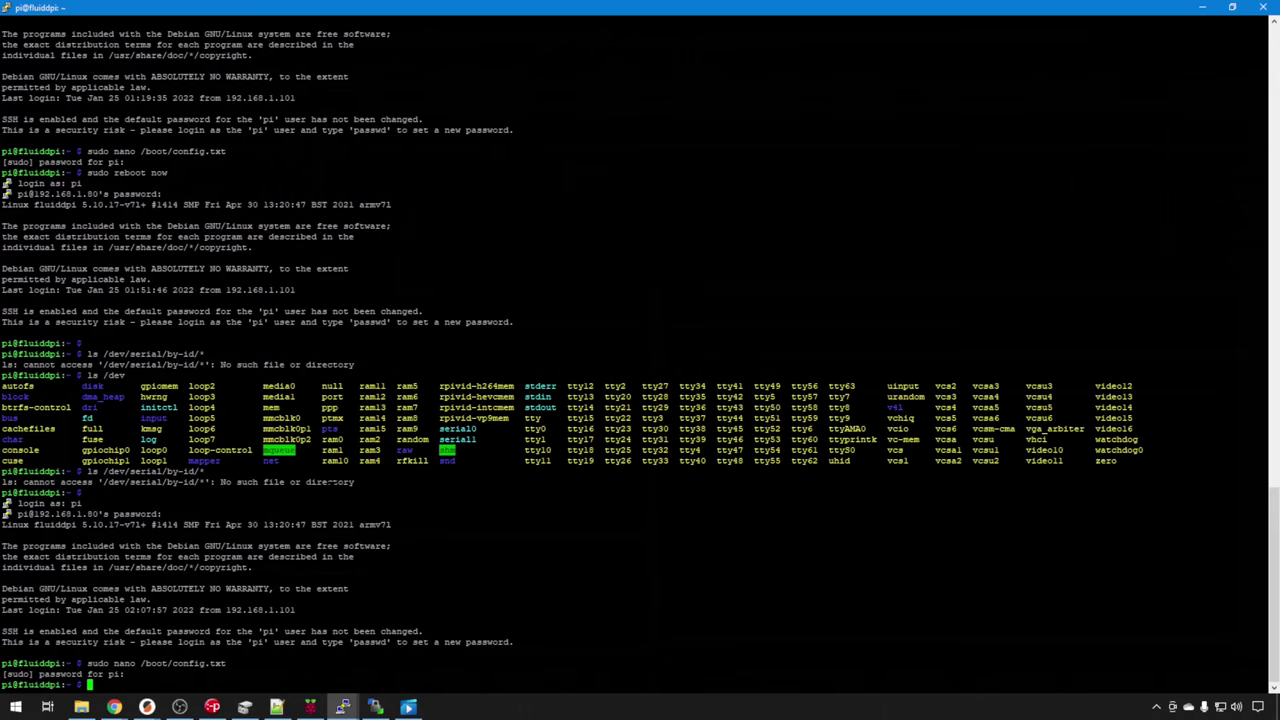
Run sudo systemctl disable on hciuart.service, then on bluetooth.service via the recalled command.
text(sudo sys)
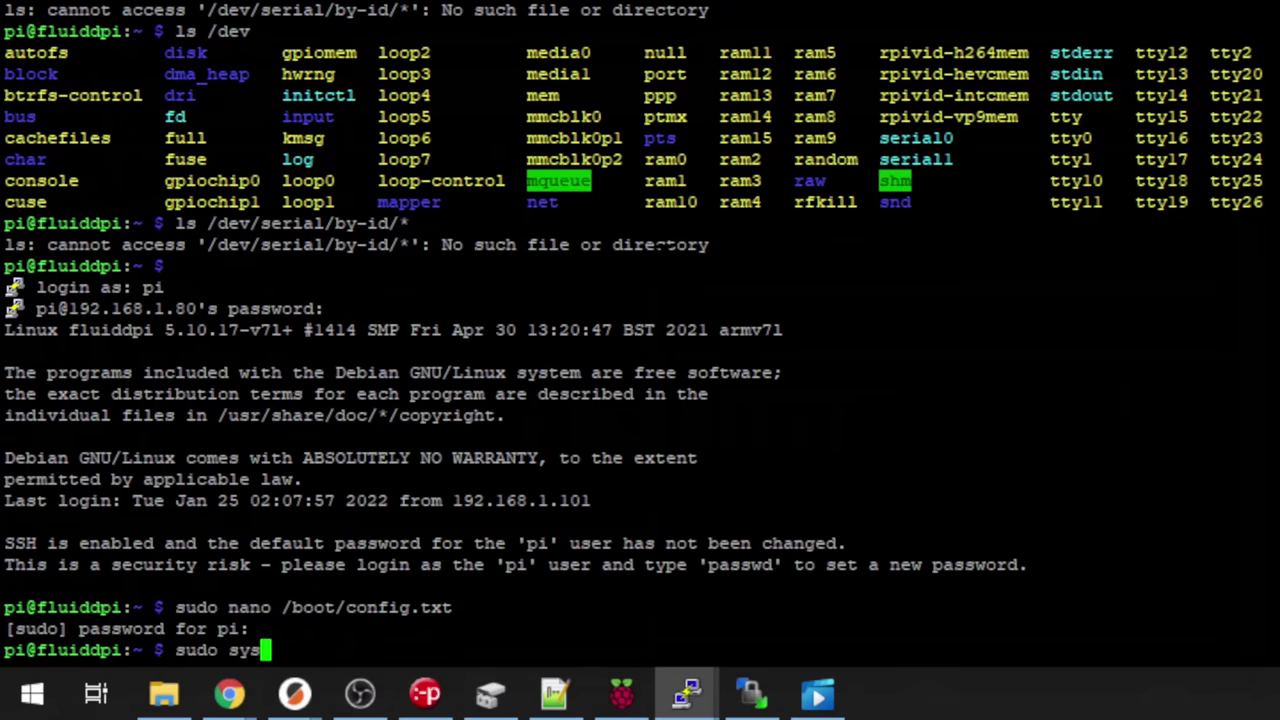
text(temctl )
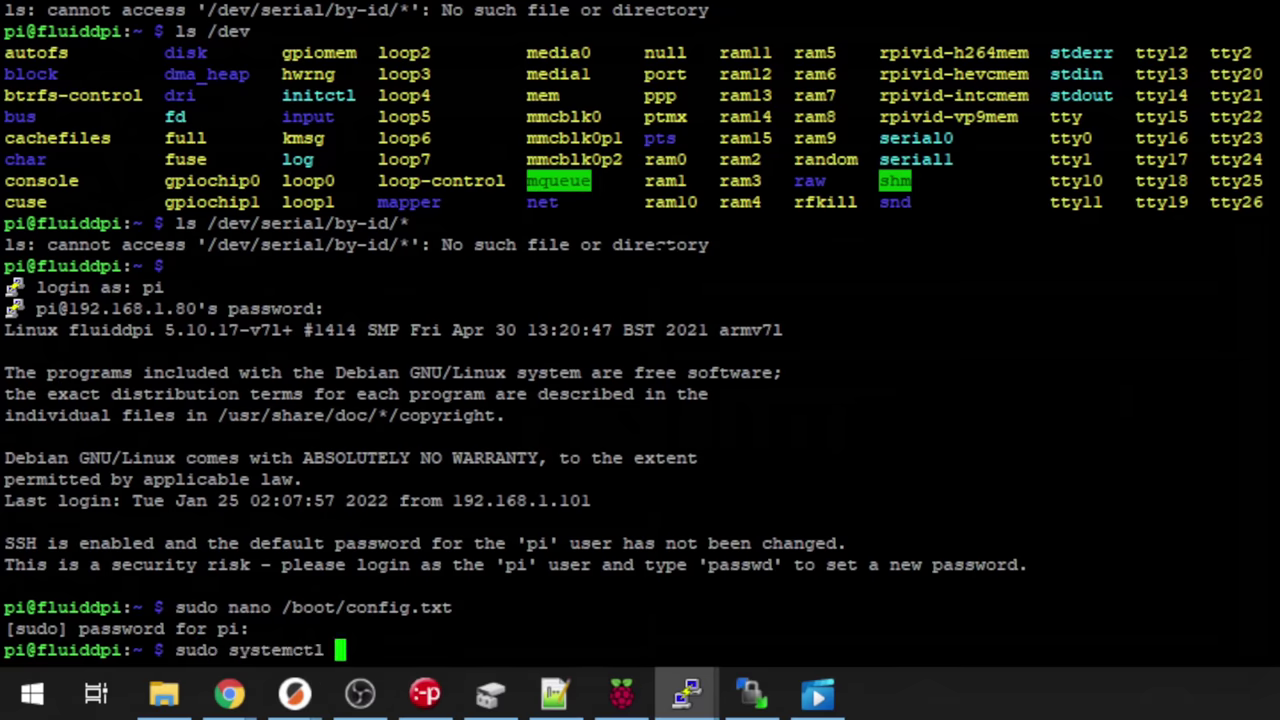
text(disable )
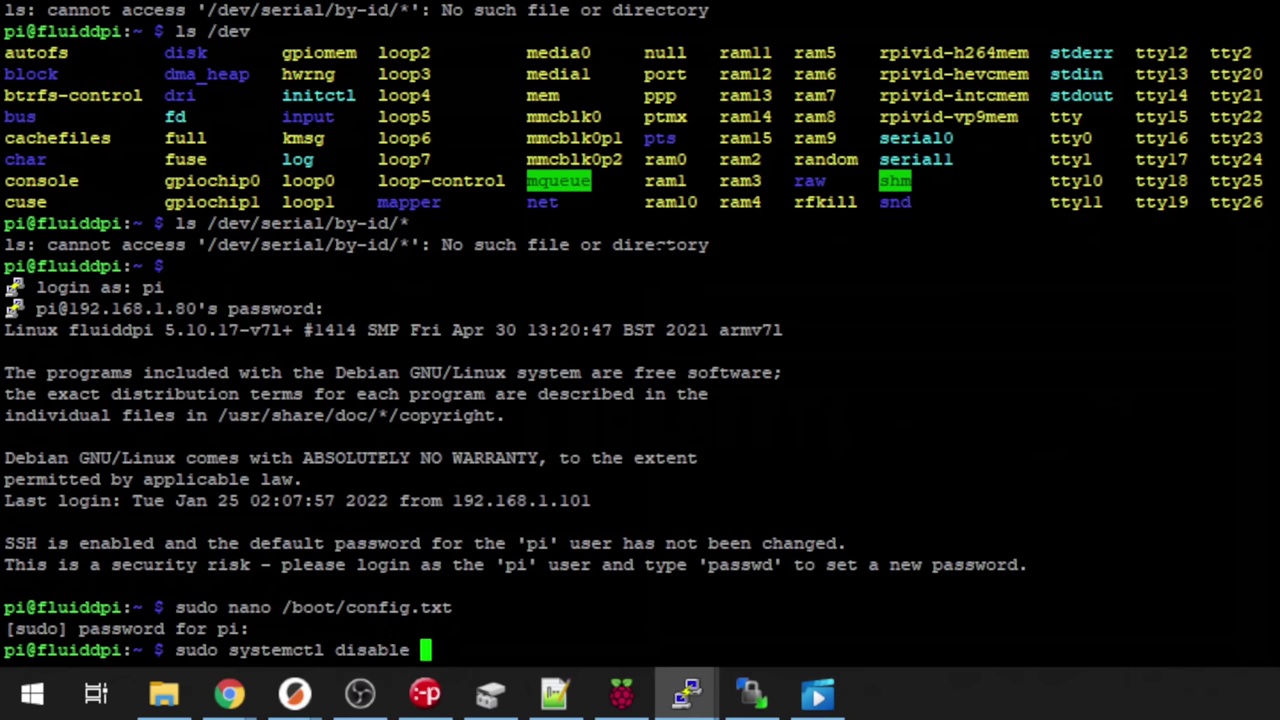
text(hciuart)
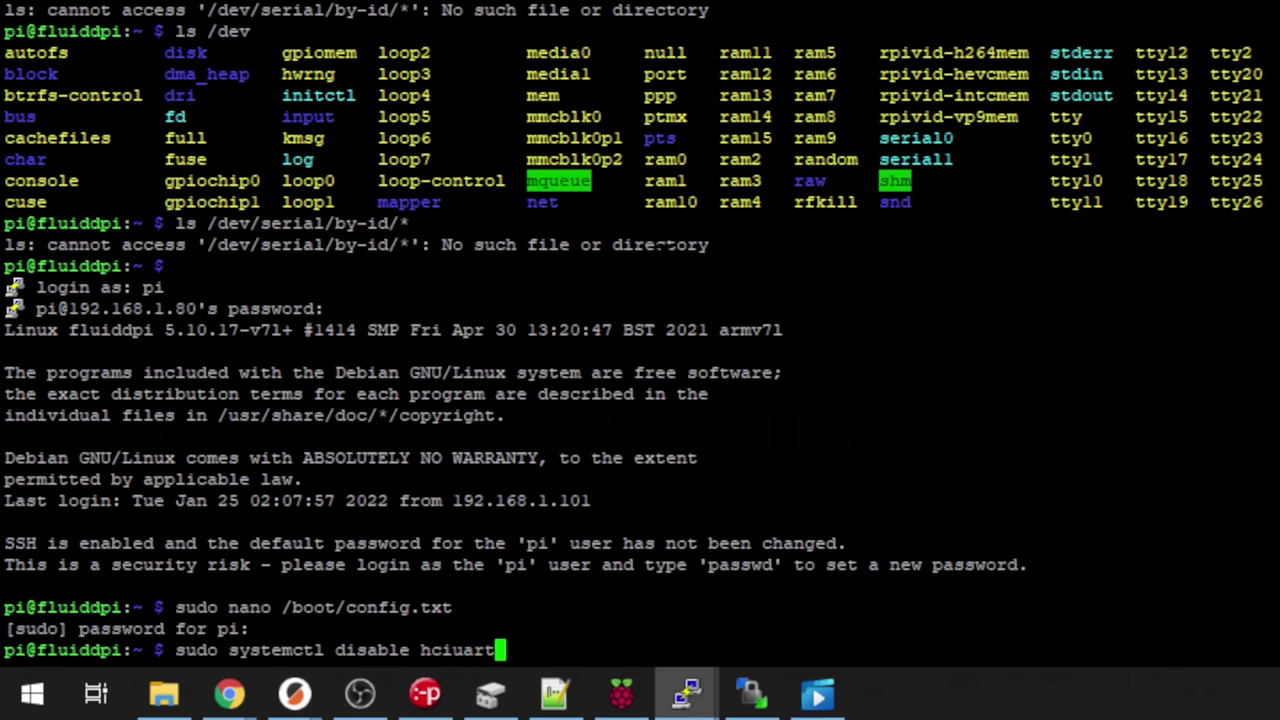
text(.service)
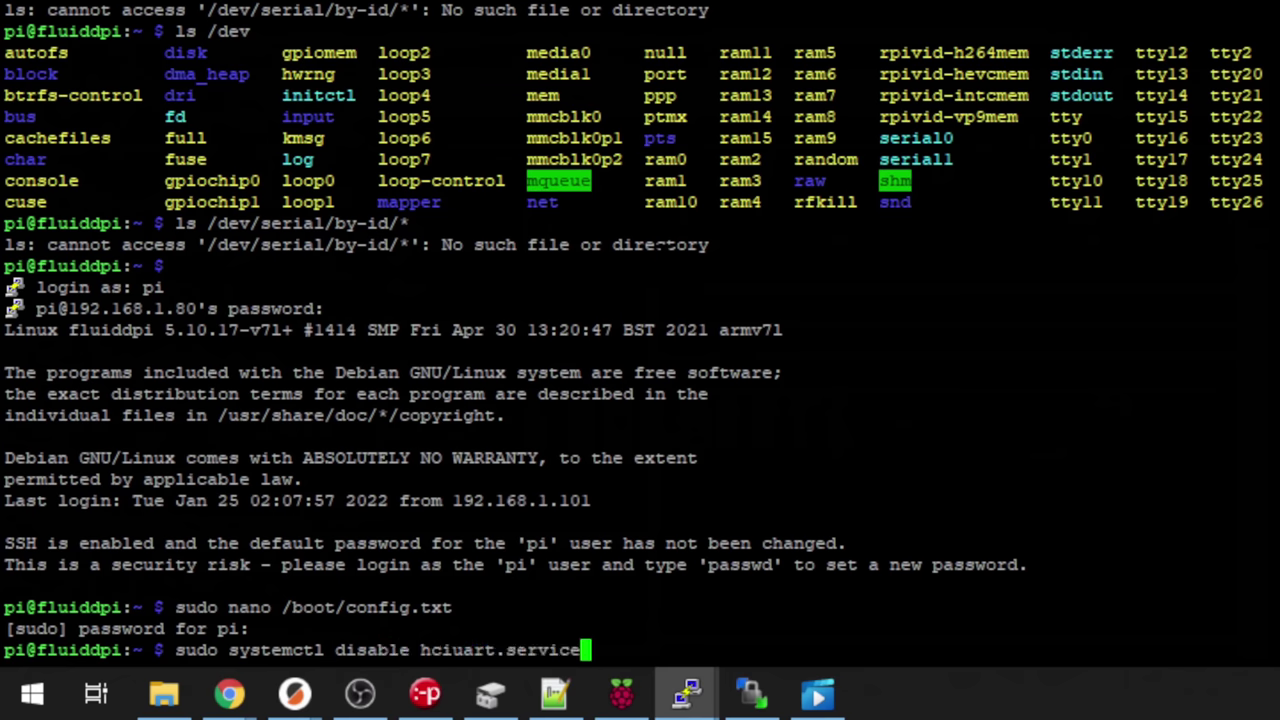
key(Return)
key(Up)
key(Left)
key(Left)
key(Left)
key(Left)
key(Left)
key(Left)
key(Left)
key(Left)
key(BackSpace)
key(BackSpace)
key(BackSpace)
key(BackSpace)
key(BackSpace)
key(BackSpace)
key(BackSpace)
text(b)
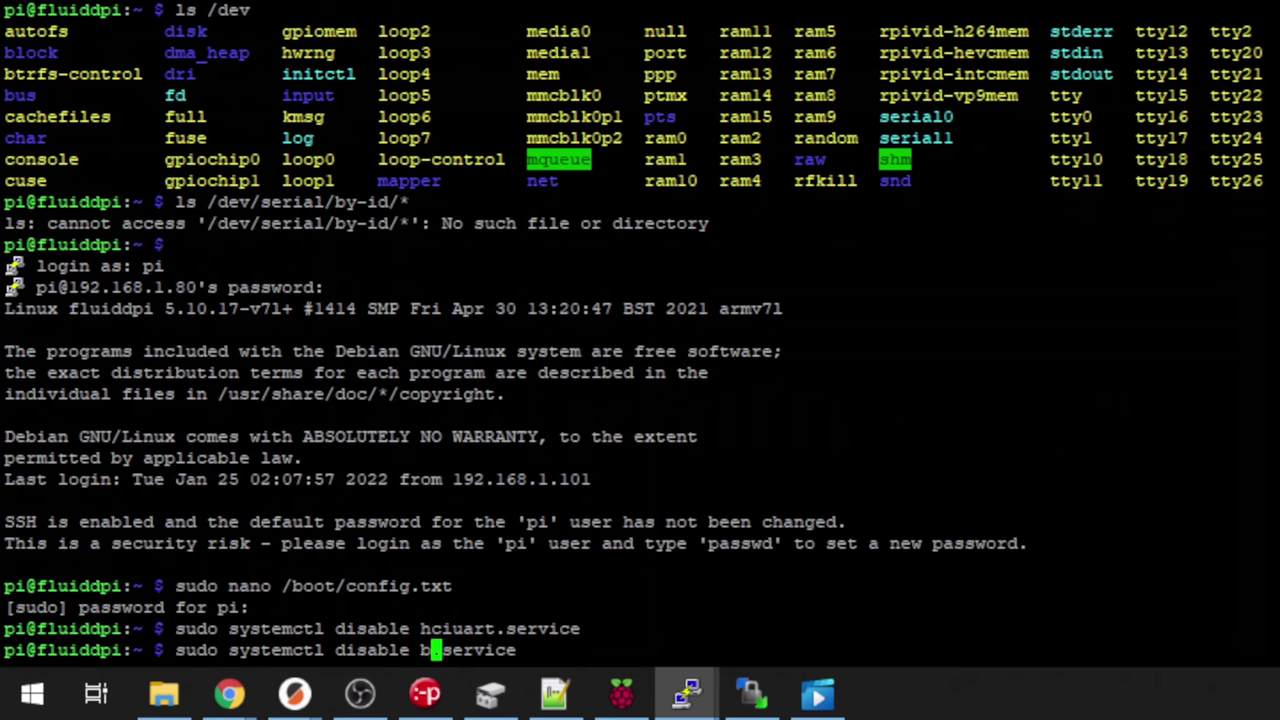
text(luet)
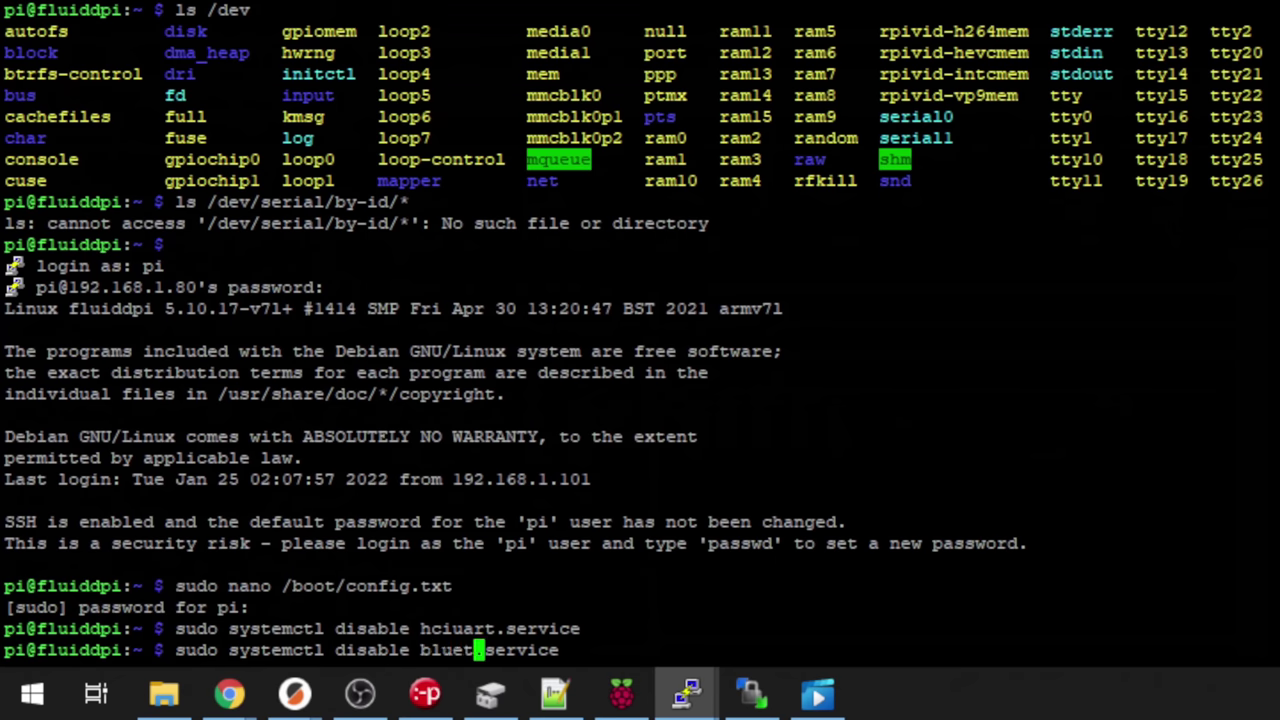
text(ooth)
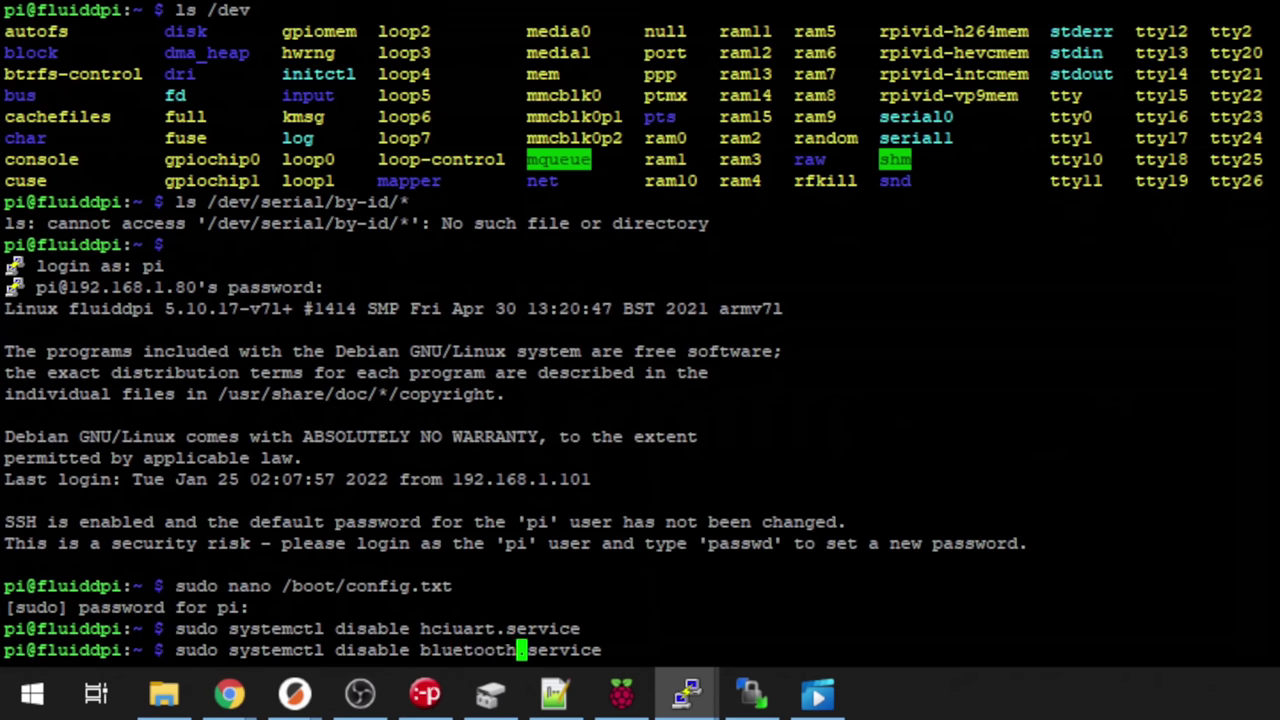
key(Return)
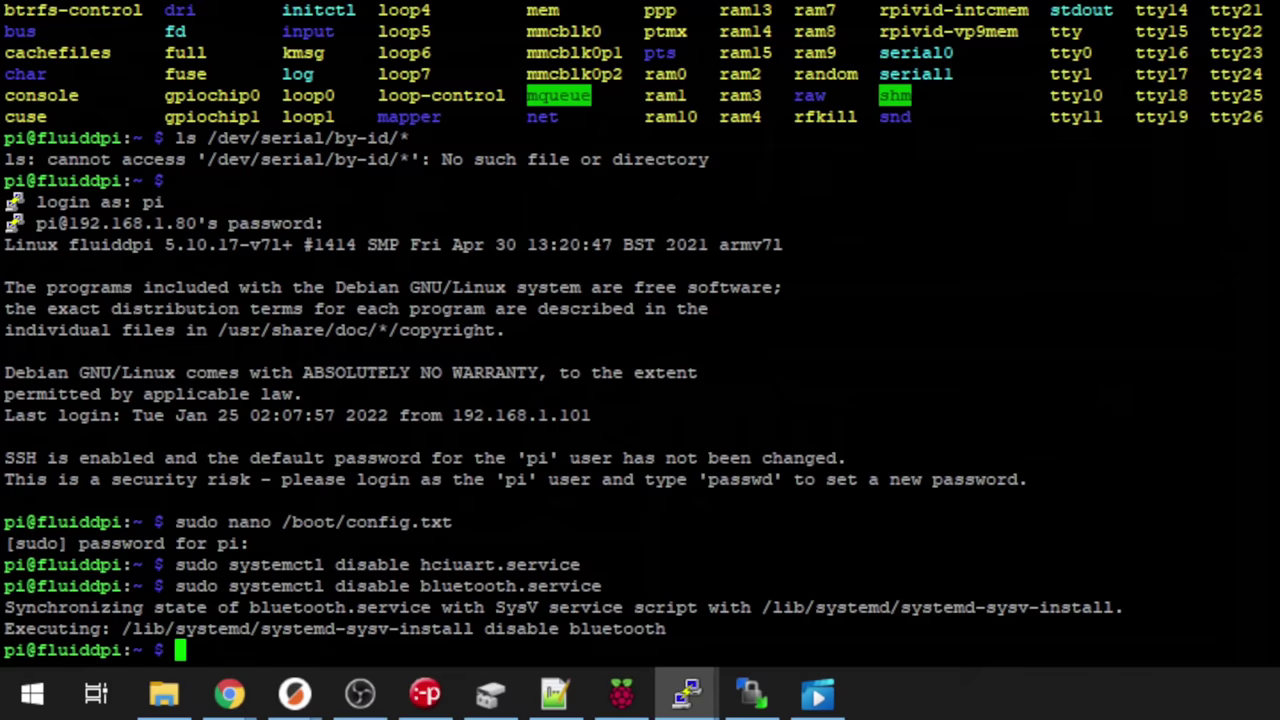
Open /boot/cmdline.txt in nano and delete the leading console=serial0,115200 entry.
text(sudo nano )
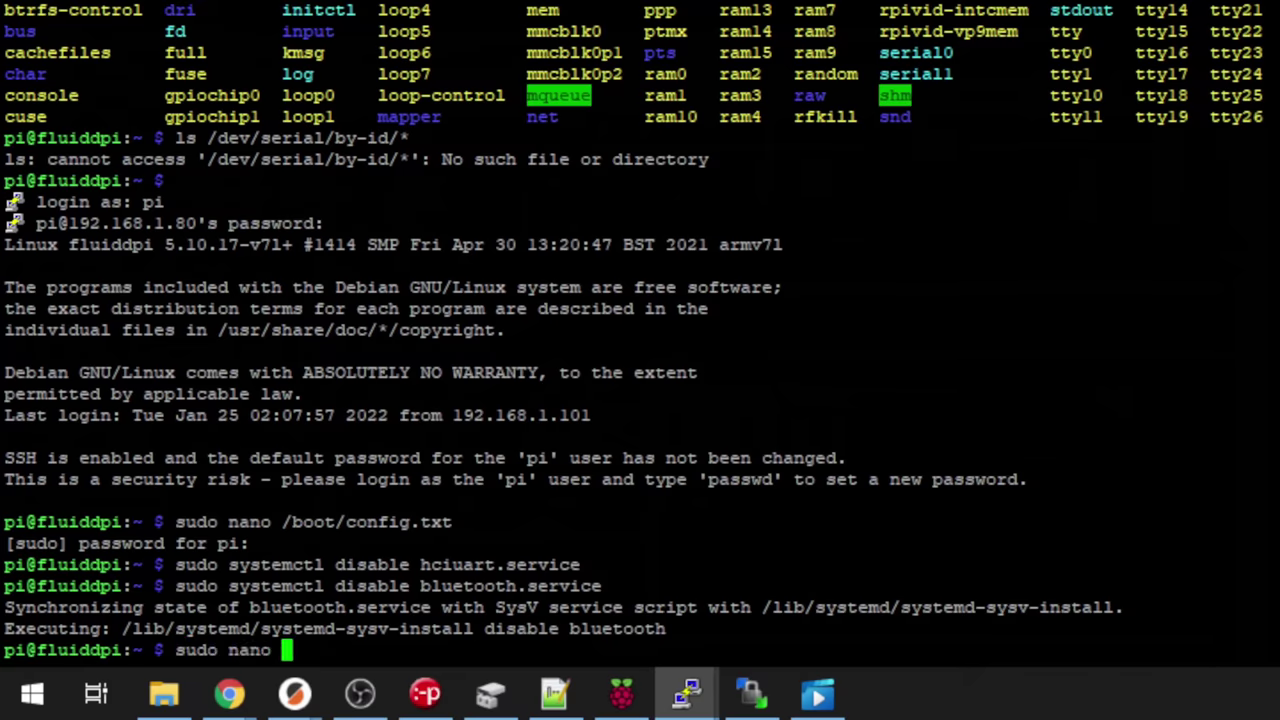
text(/boot/)
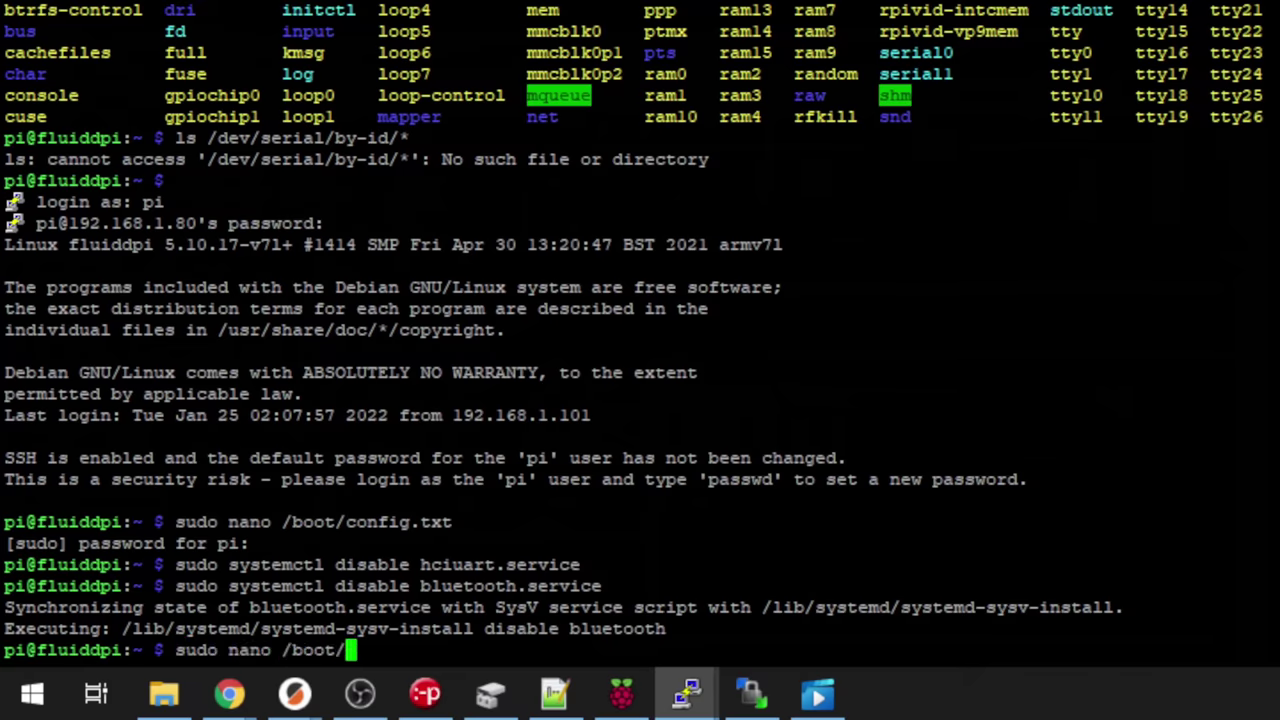
text(cmdlin)
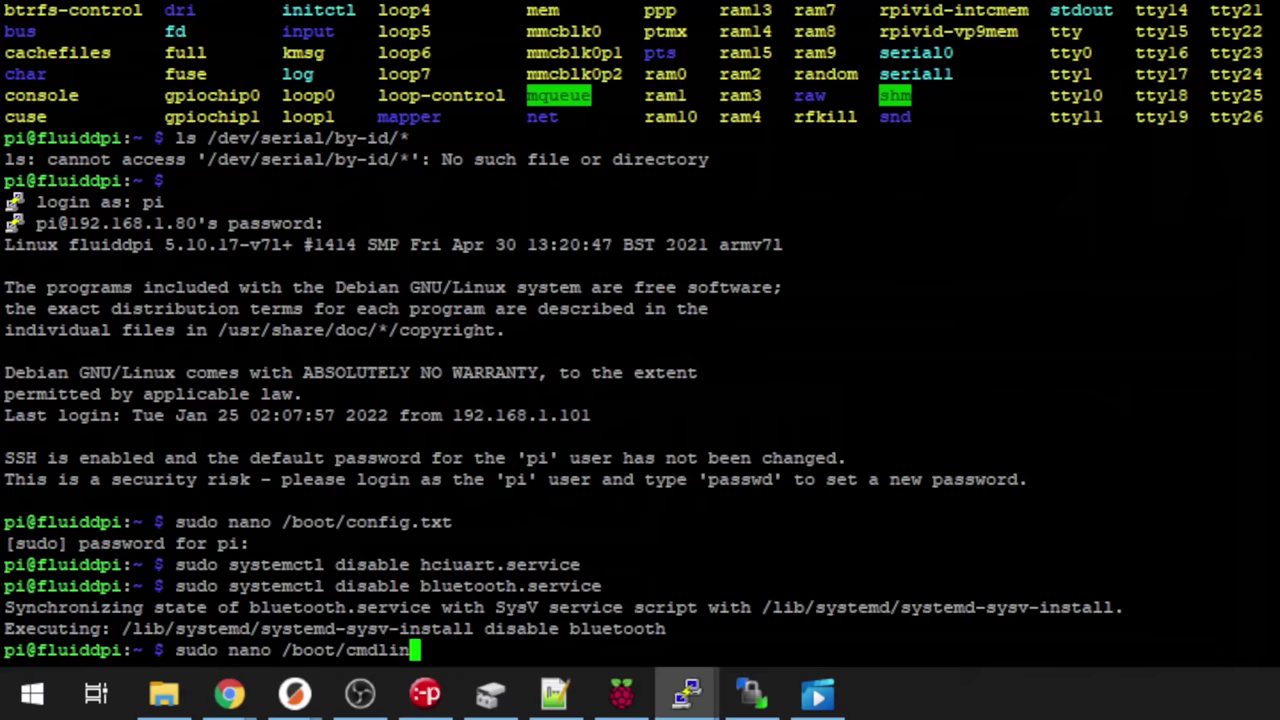
text(e.txt)
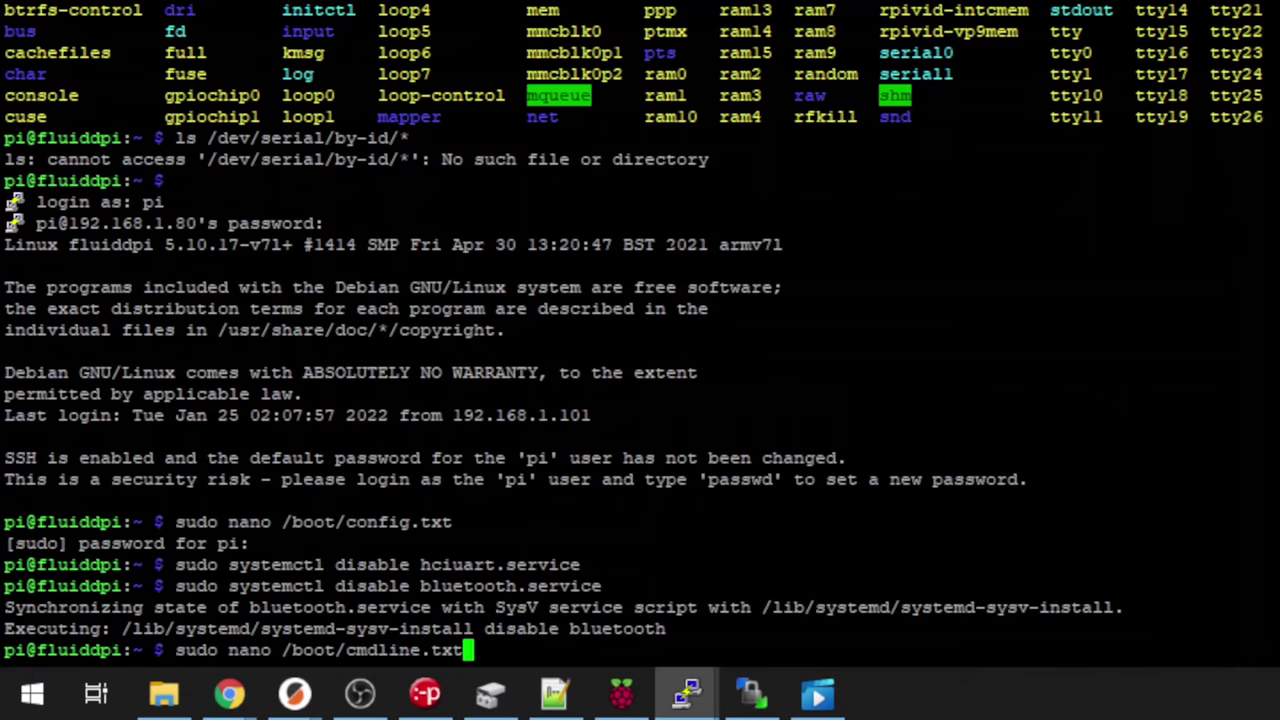
key(Return)
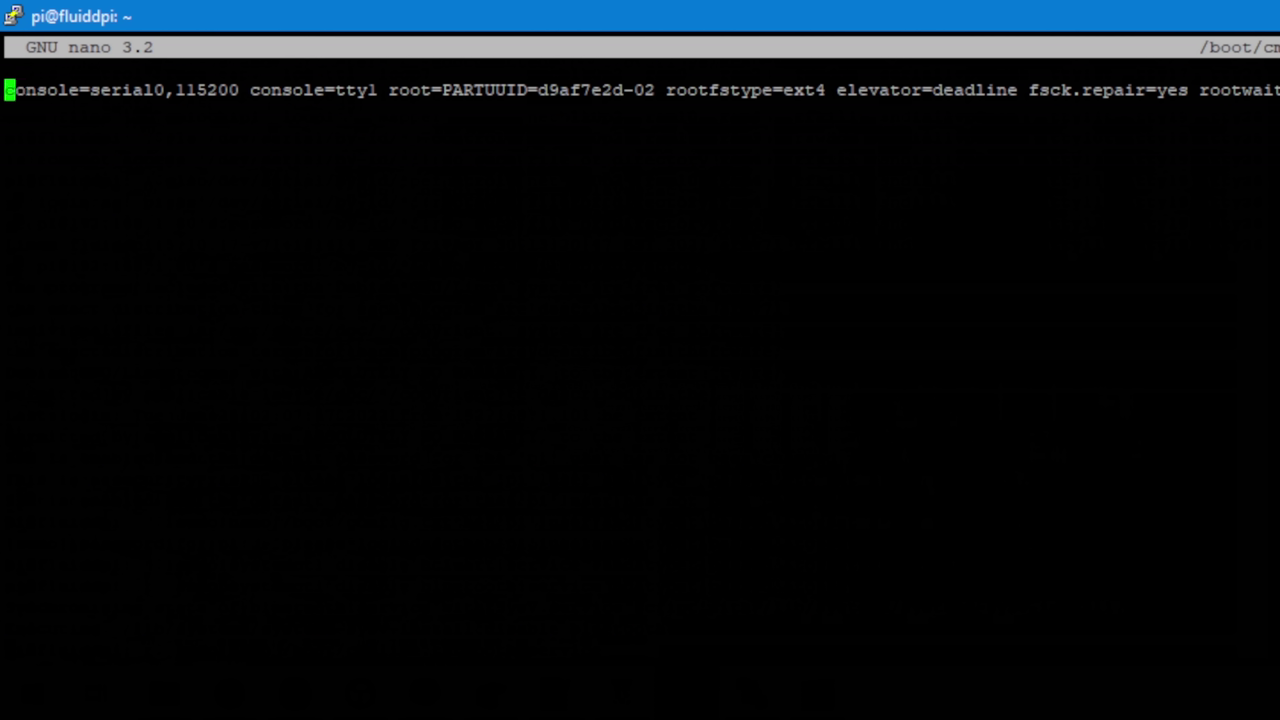
key(Delete)
key(Delete)
key(Delete)
key(Delete)
key(Delete)
key(Delete)
key(Delete)
key(Delete)
key(Delete)
key(Delete)
key(Delete)
key(Delete)
key(Delete)
key(Delete)
key(Delete)
key(Delete)
key(Delete)
key(Delete)
key(Delete)
key(Delete)
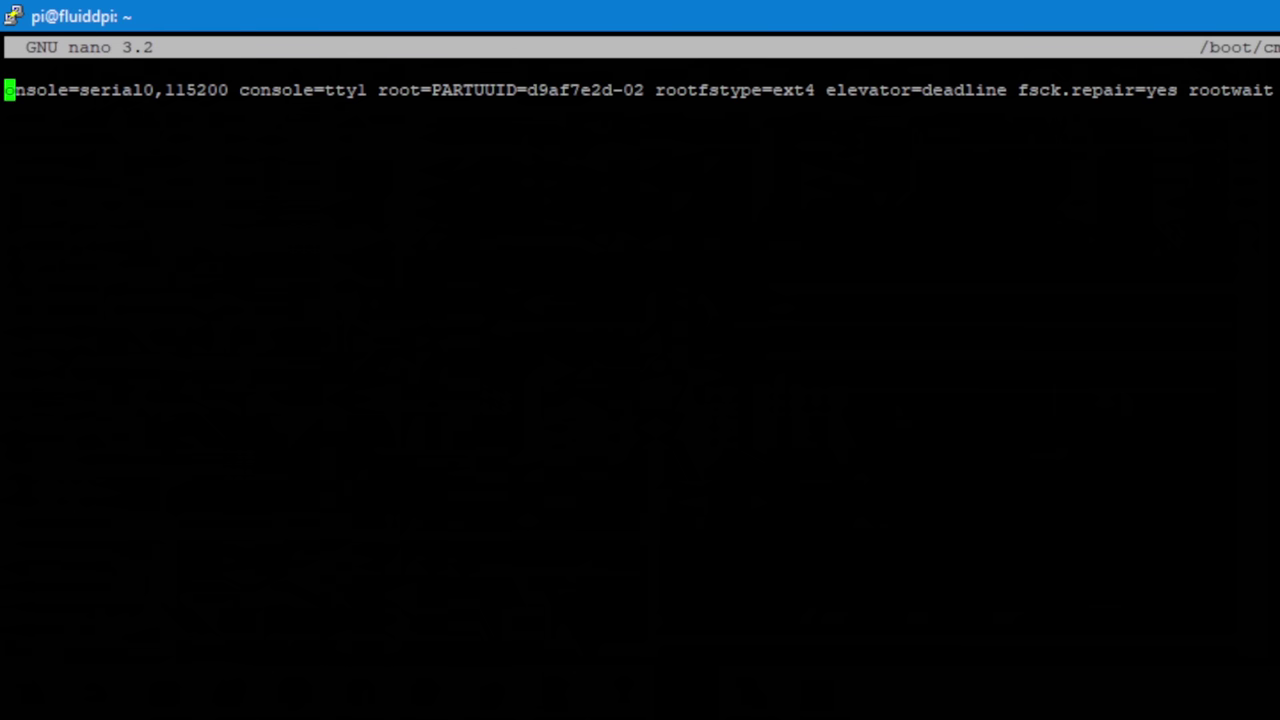
key(Delete)
key(Delete)
key(Delete)
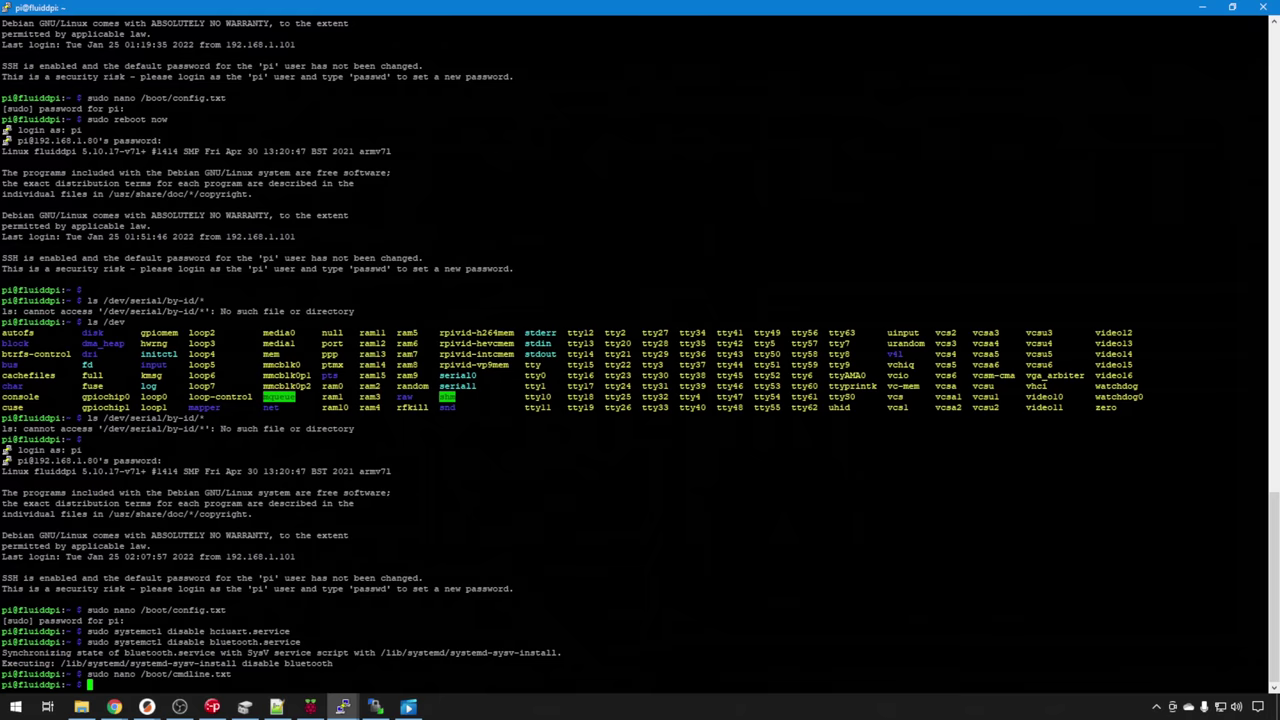
Reboot the Pi with sudo reboot now, then list the home folder.
text(sudo reboot now)
key(Return)
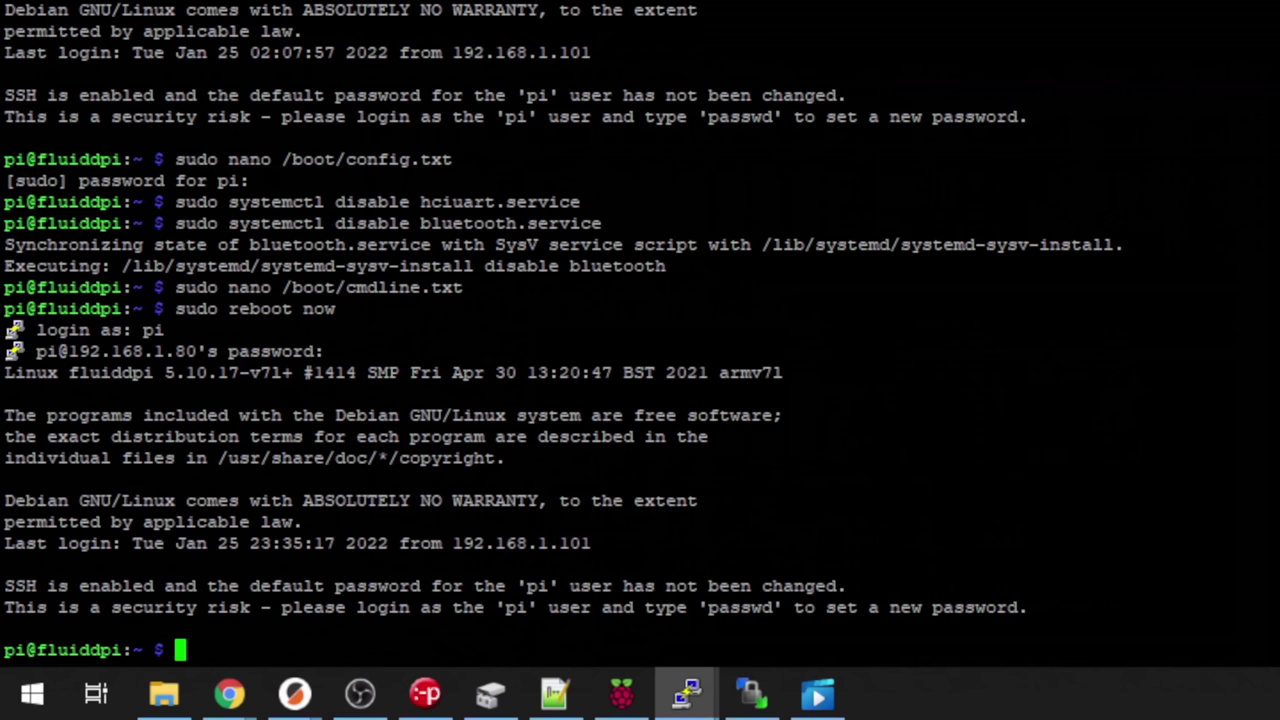
text(ls)
key(Return)
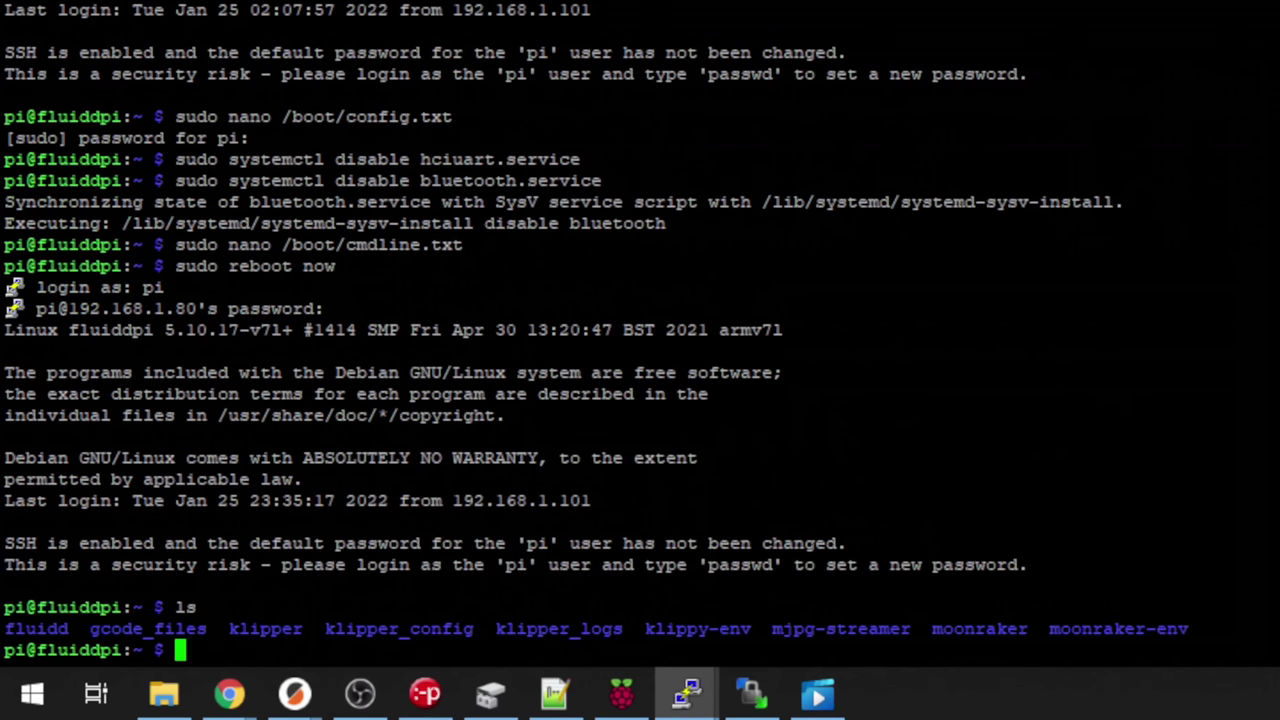
Enter ~/klipper, list its contents, and type make menuconfig at the prompt.
text(cd klipper)
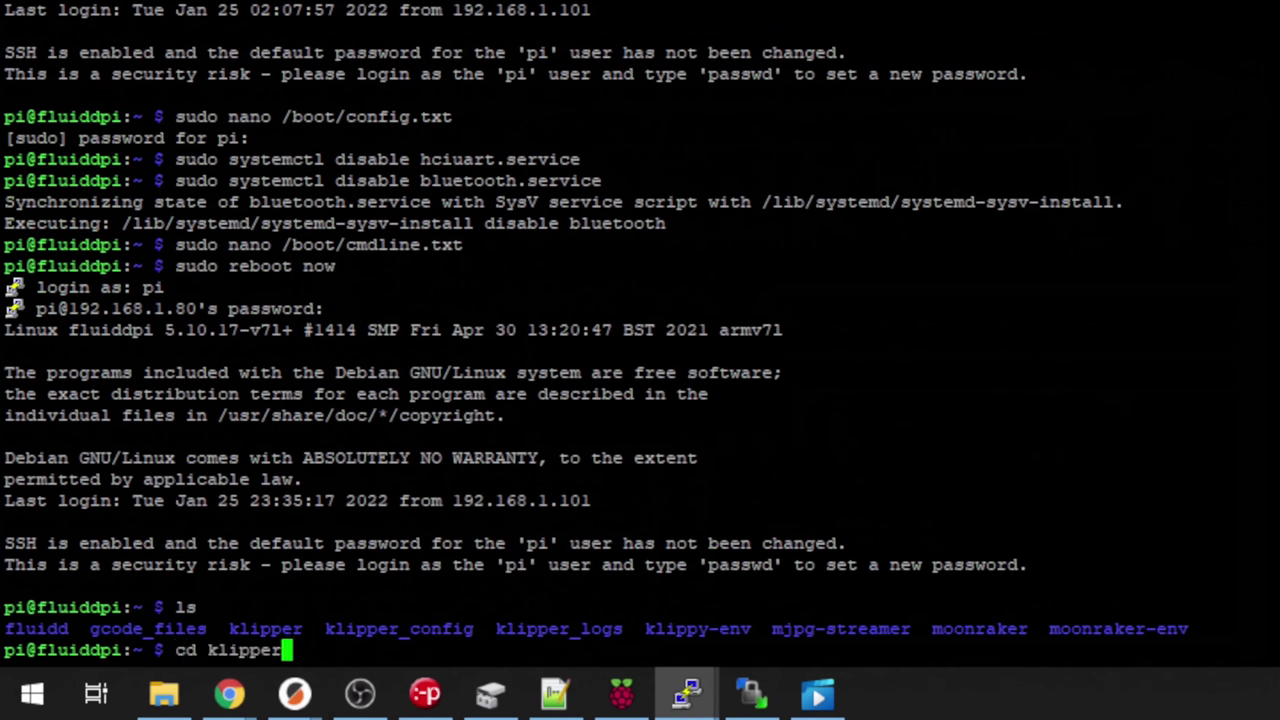
key(Return)
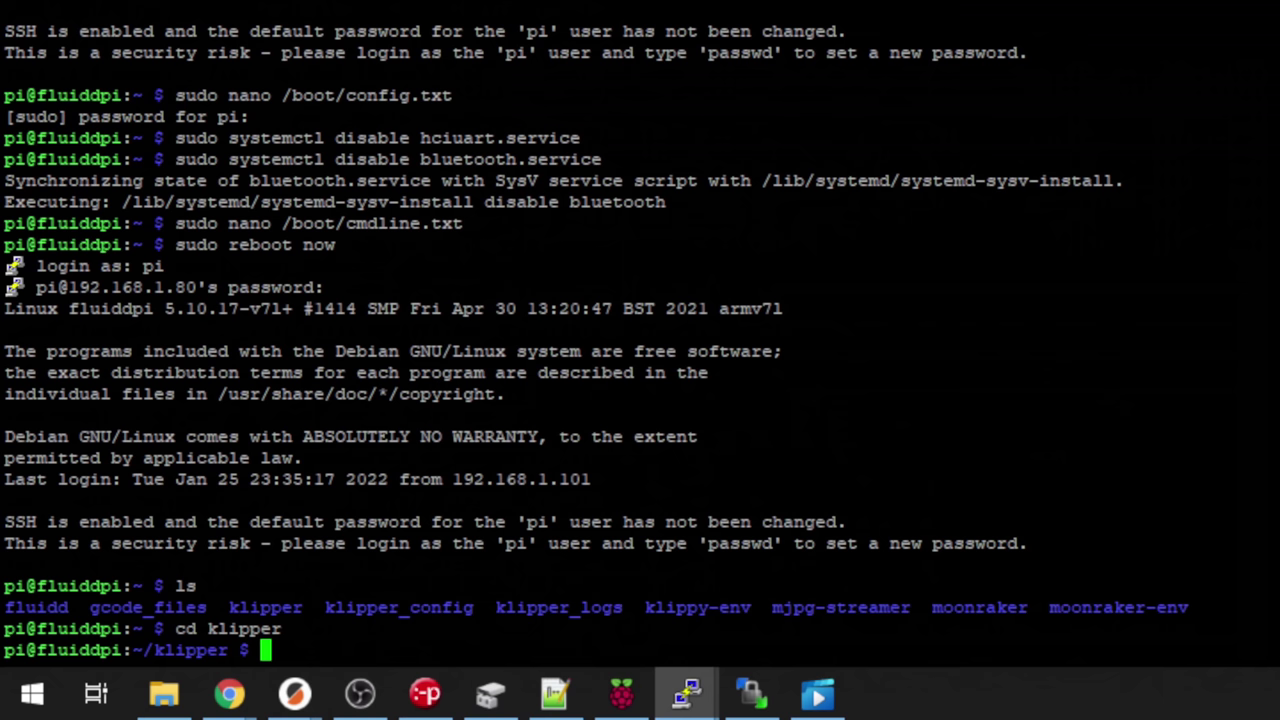
text(ls)
key(Return)
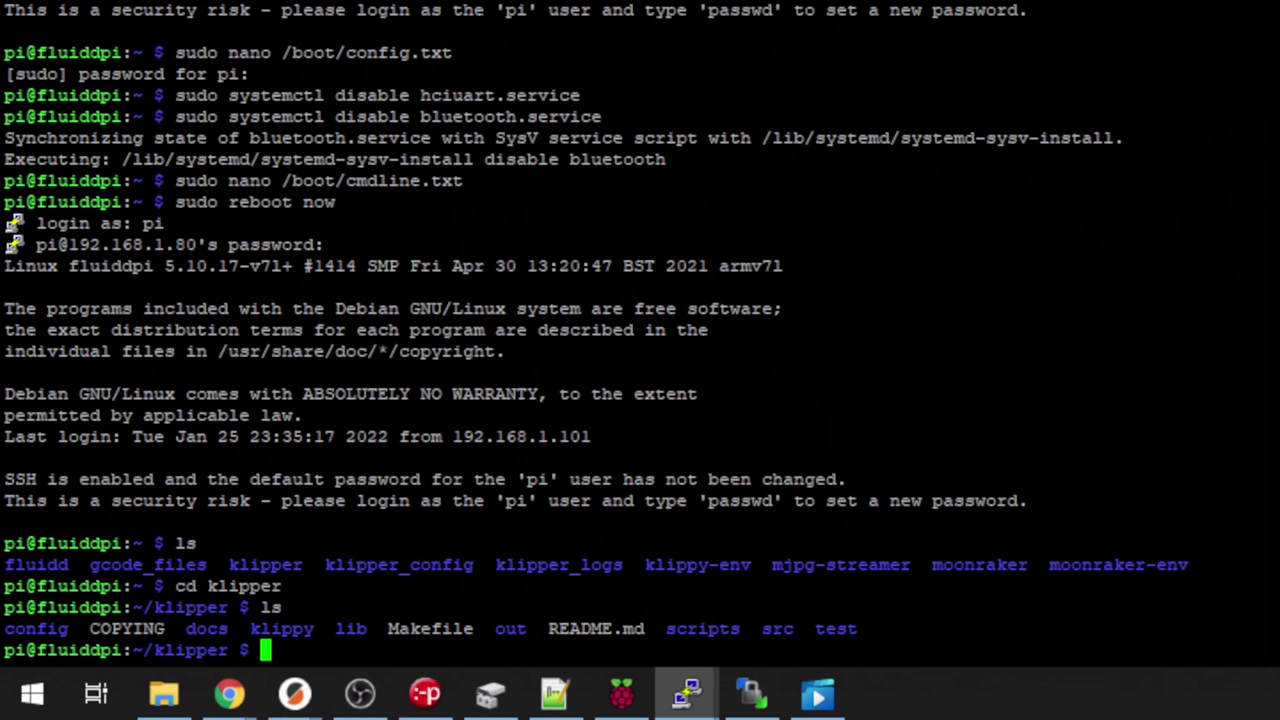
text(make m)
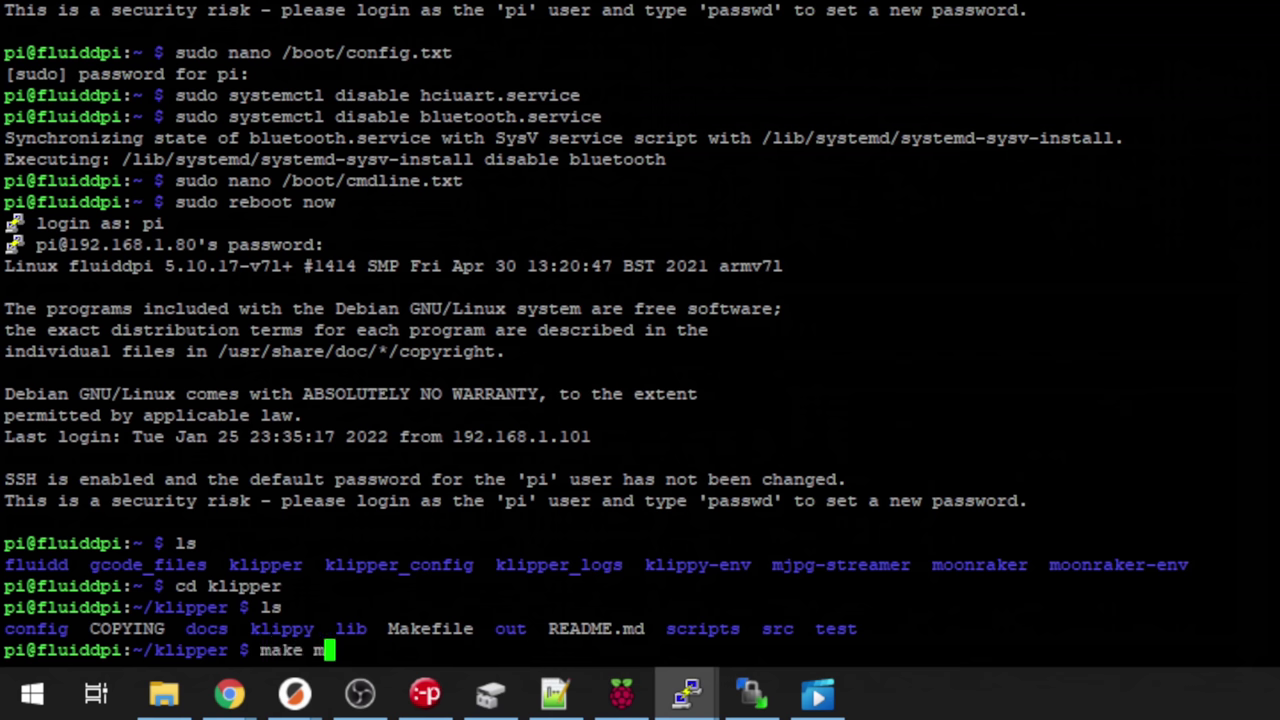
text(enuconfig)
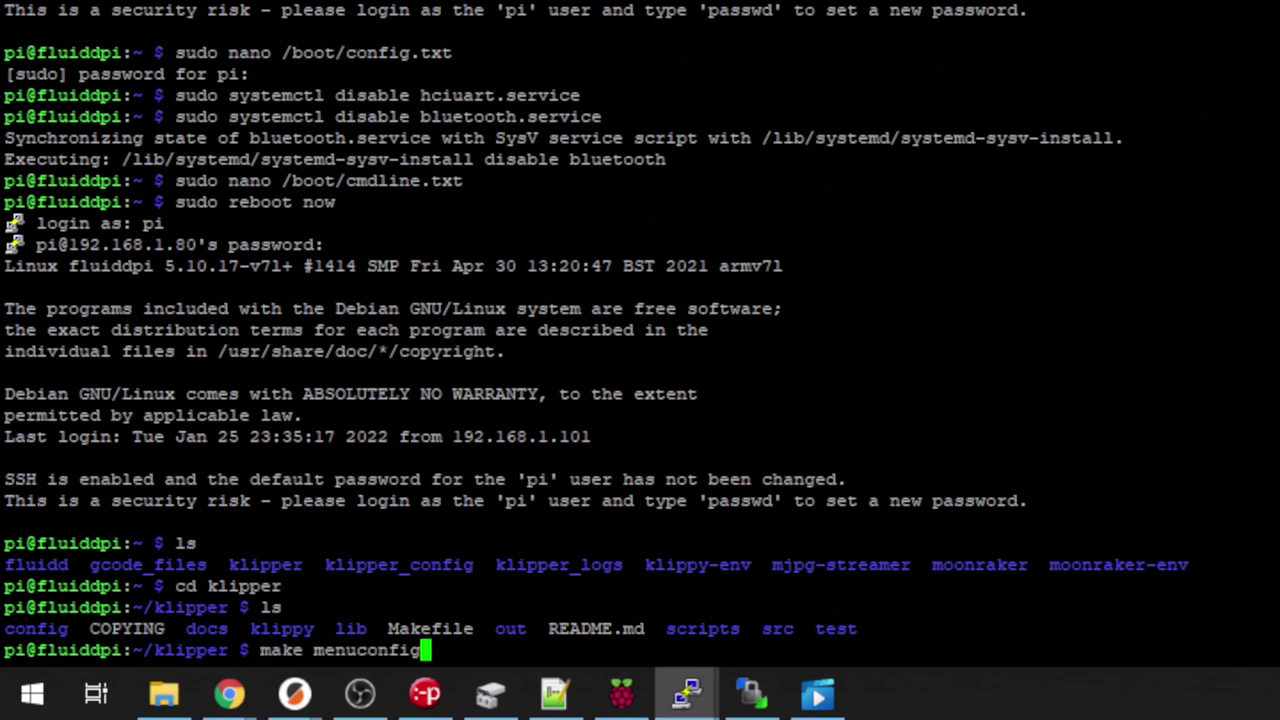
Run make menuconfig and check the RP2040 architecture and UART0 GPIO1/GPIO0 communication settings.
key(Return)
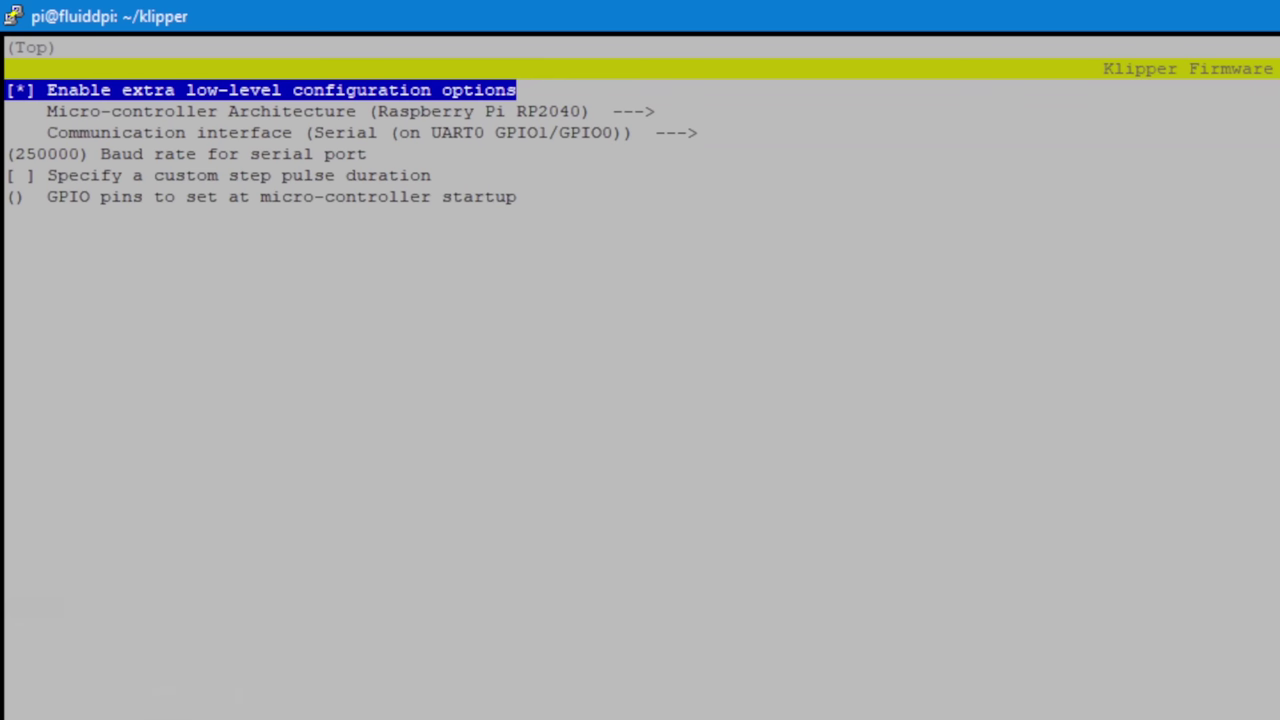
key(Down)
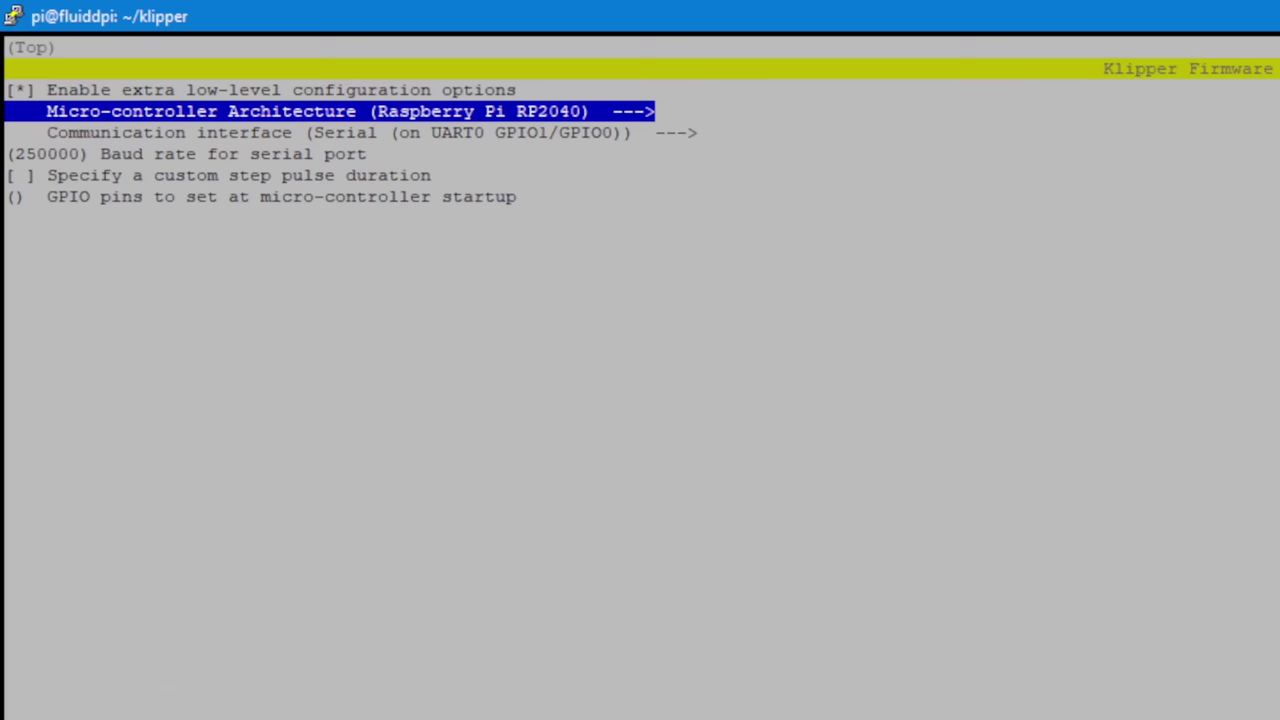
key(Down)
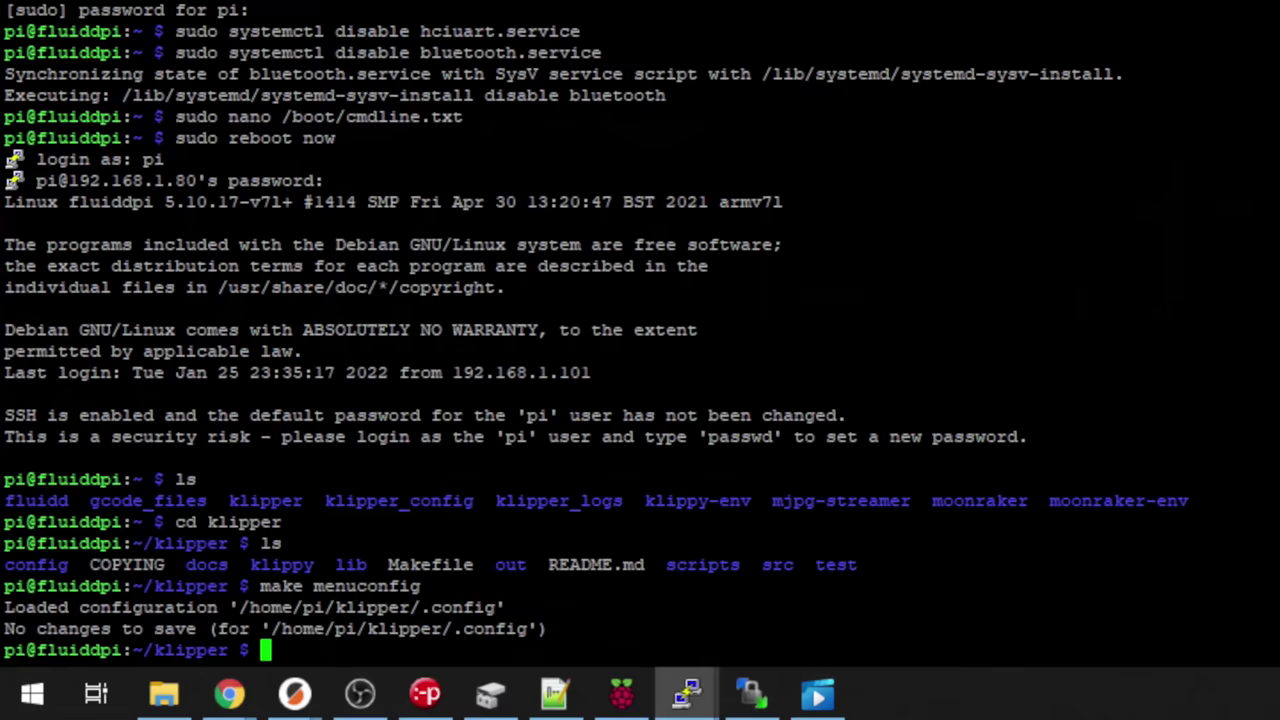
Run make (already up to date), then list ~/klipper/out and highlight klipper.uf2.
text(make)
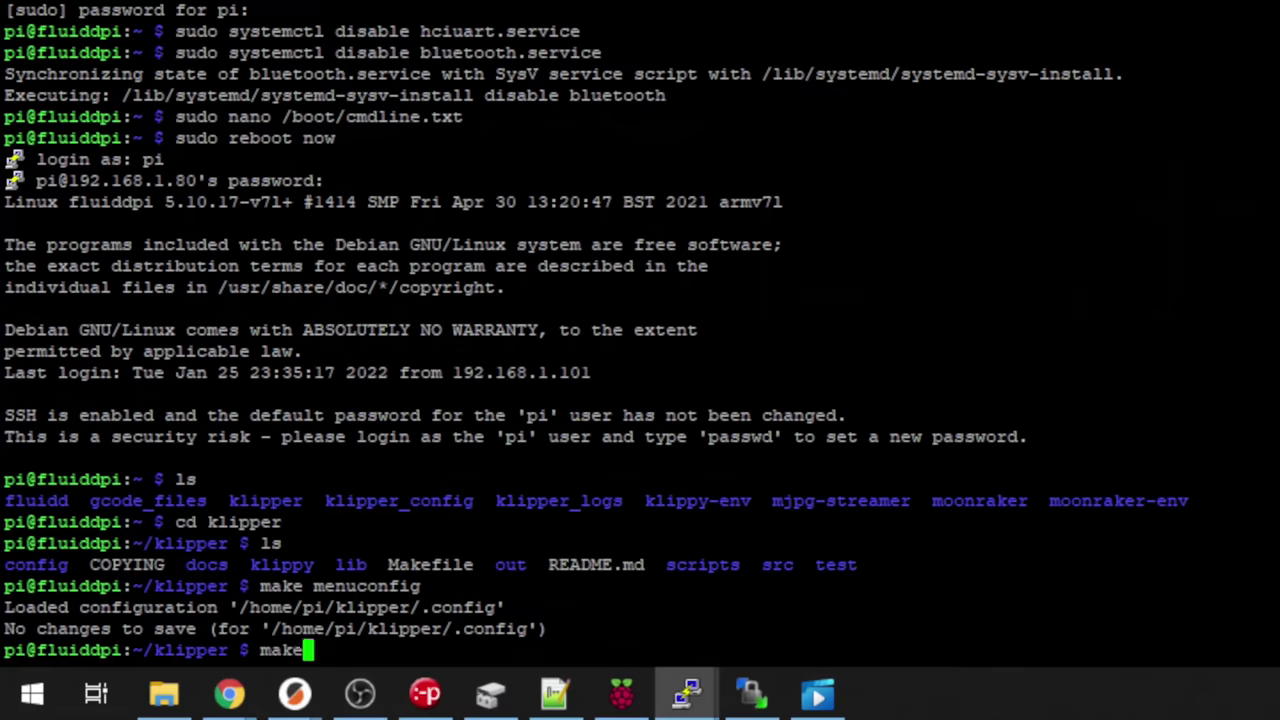
key(Return)
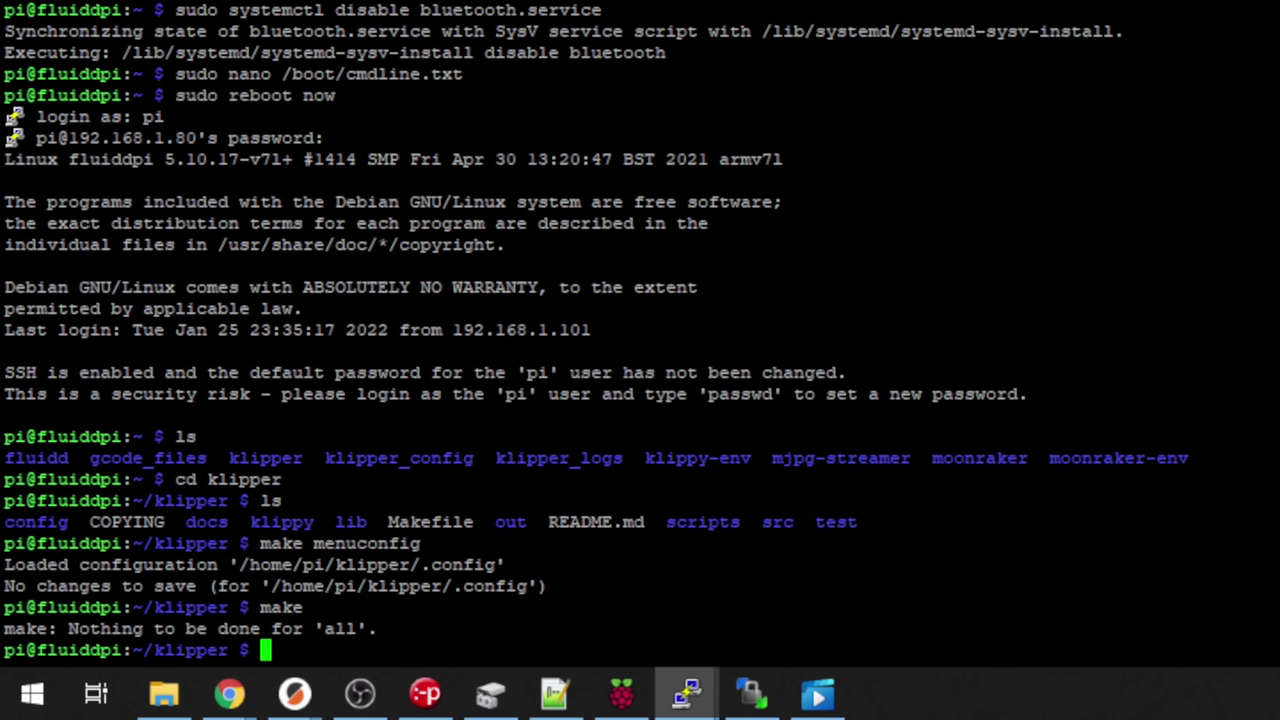
text(cd out)
key(Return)
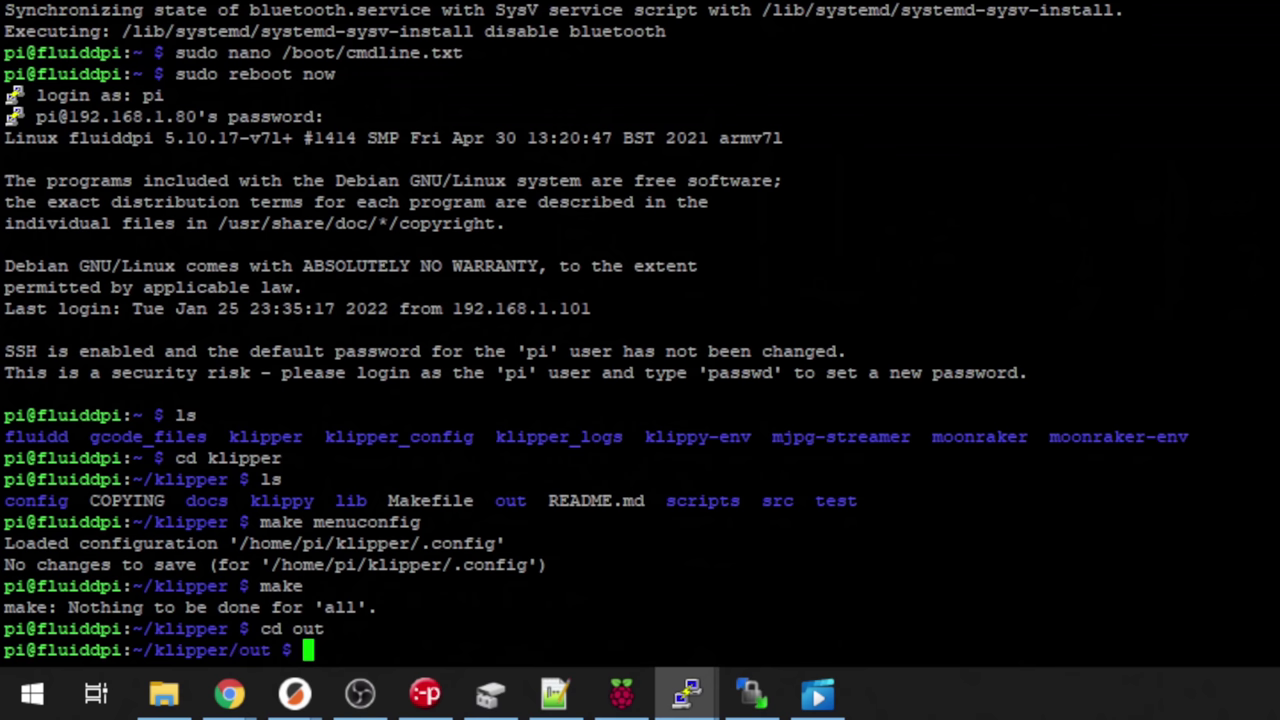
text(ls)
key(Return)
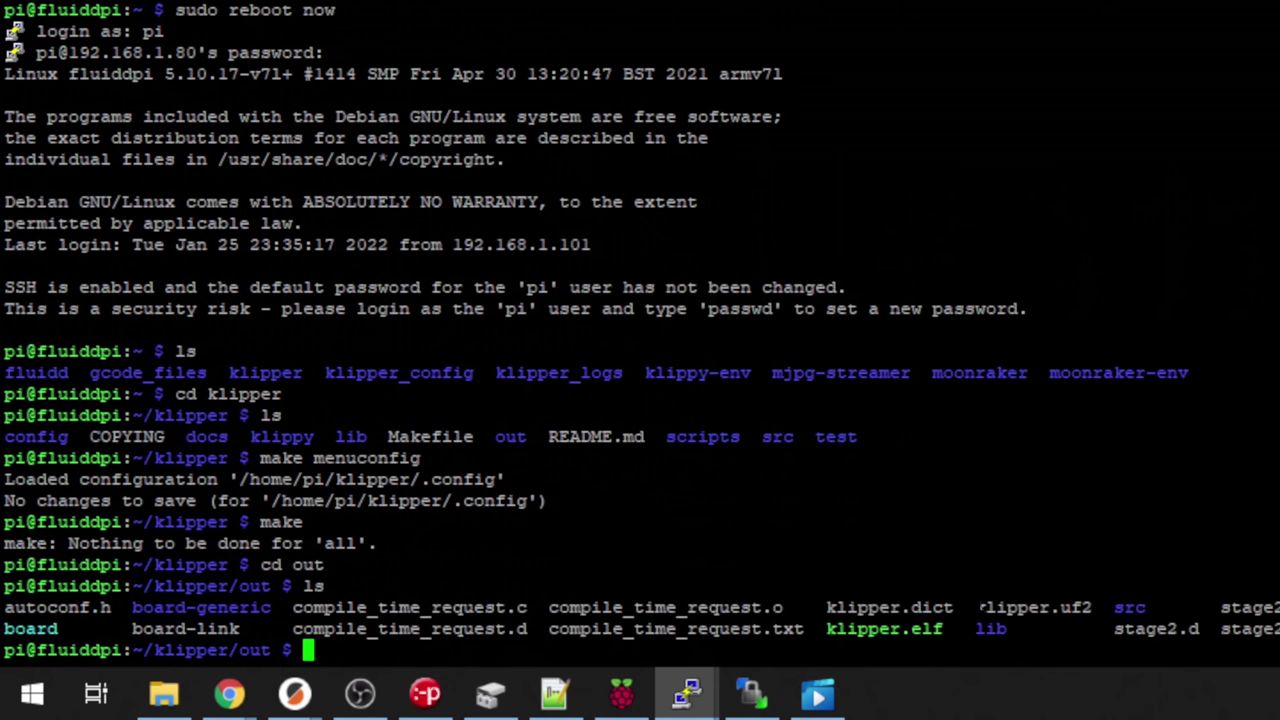
drag(978, 607, 1090, 606)
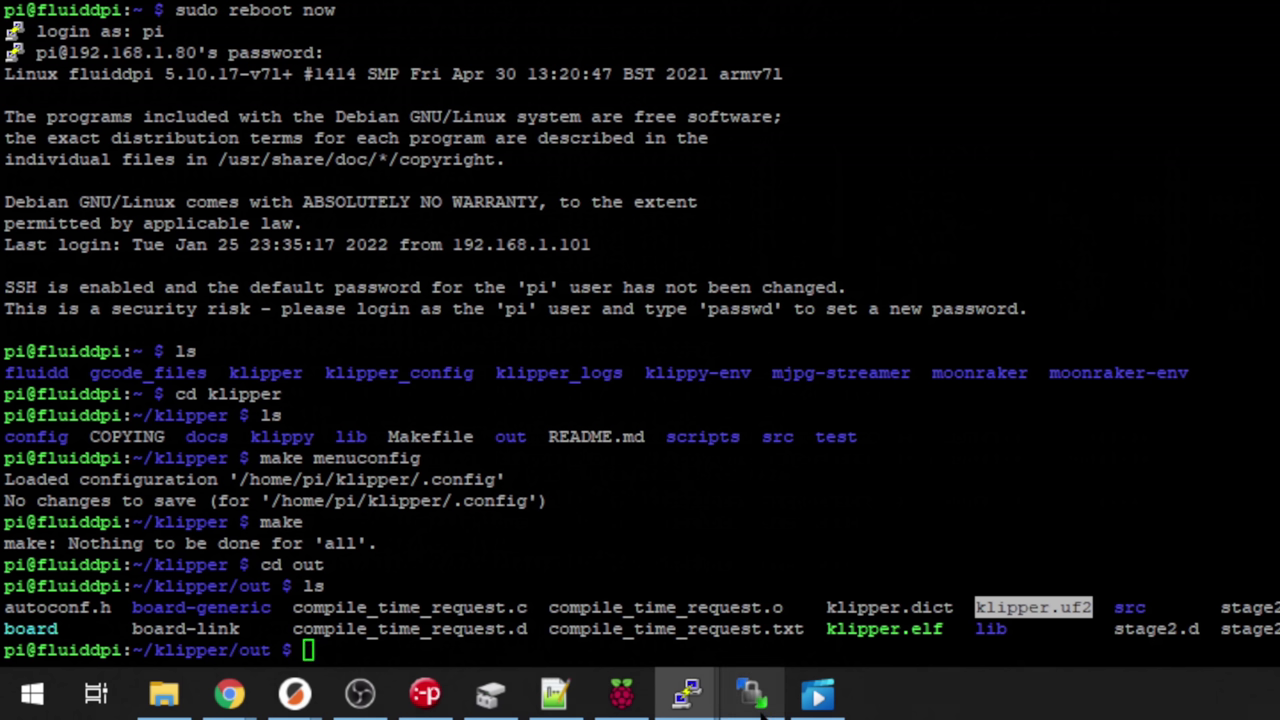
click(750, 693)
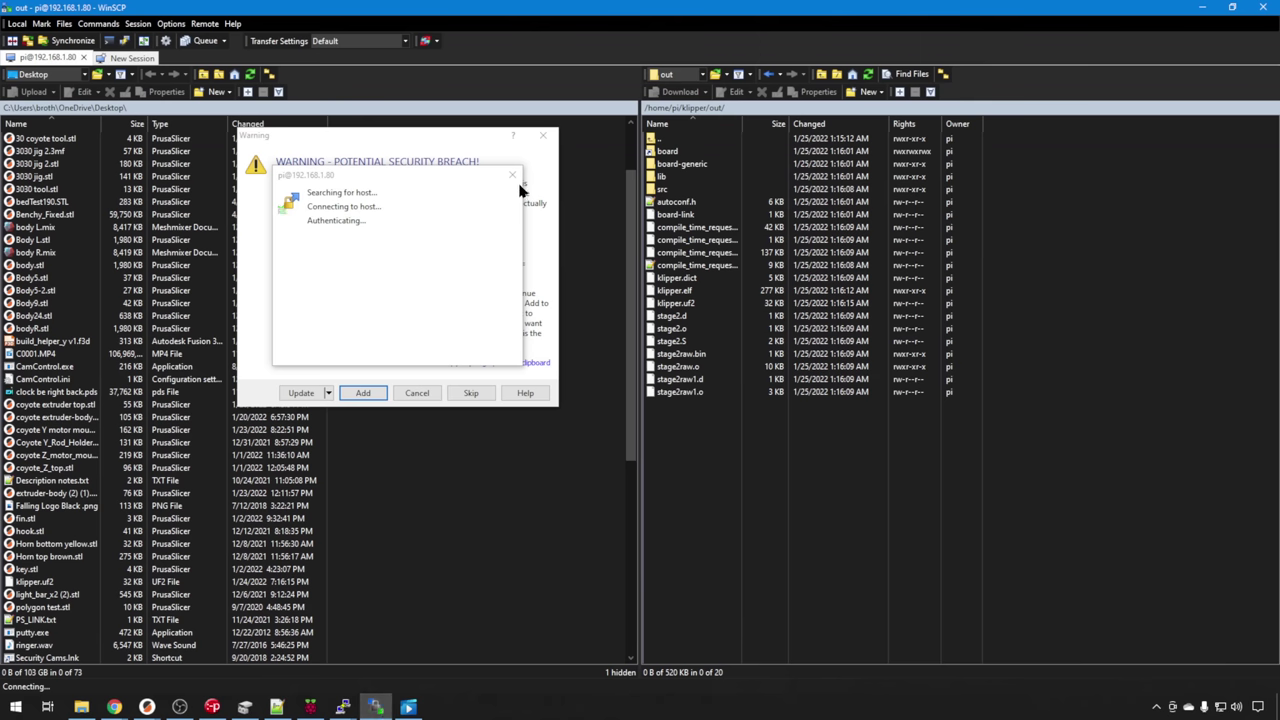
Accept WinSCP's host key and drag klipper.uf2 from klipper/out to the Desktop.
click(363, 393)
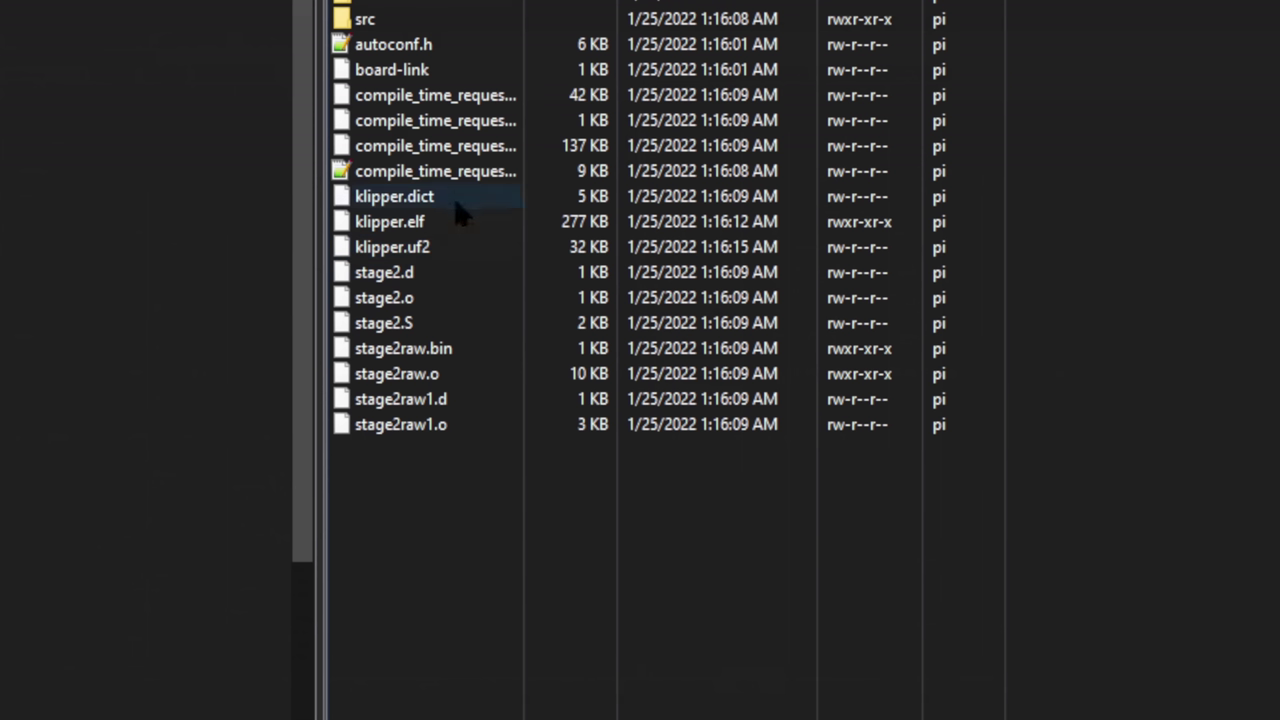
click(448, 253)
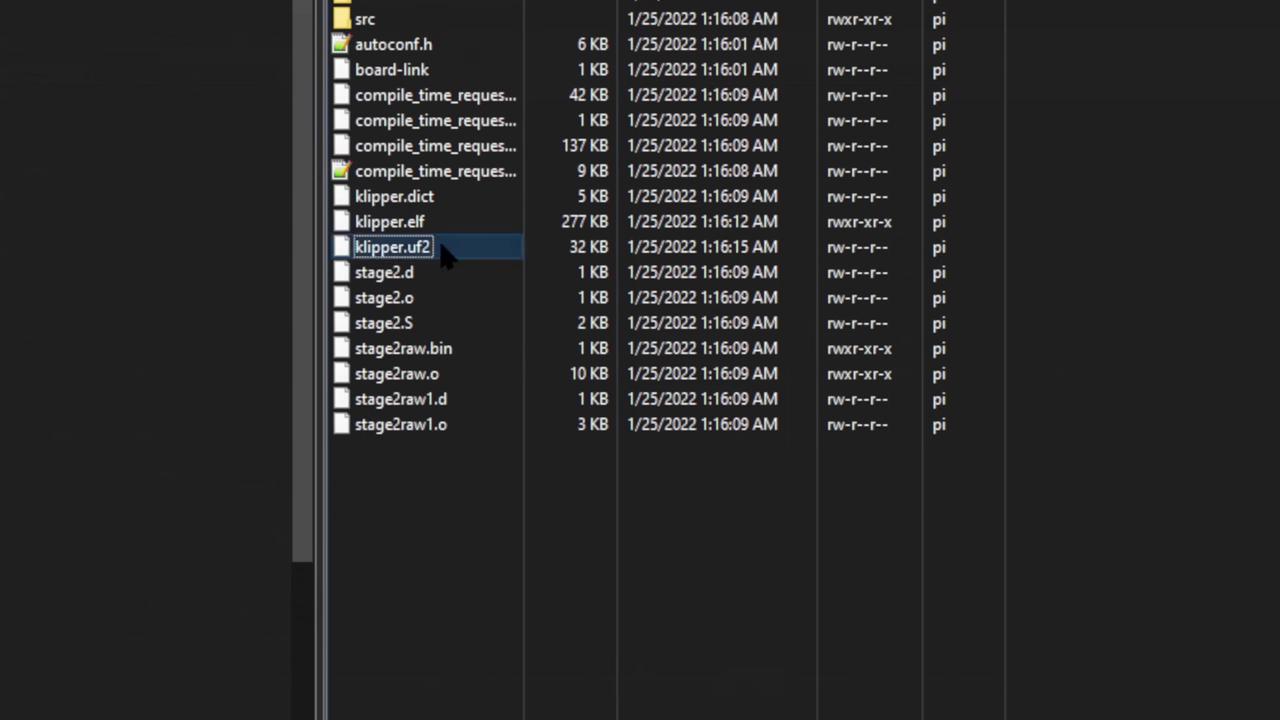
drag(441, 247, 0, 383)
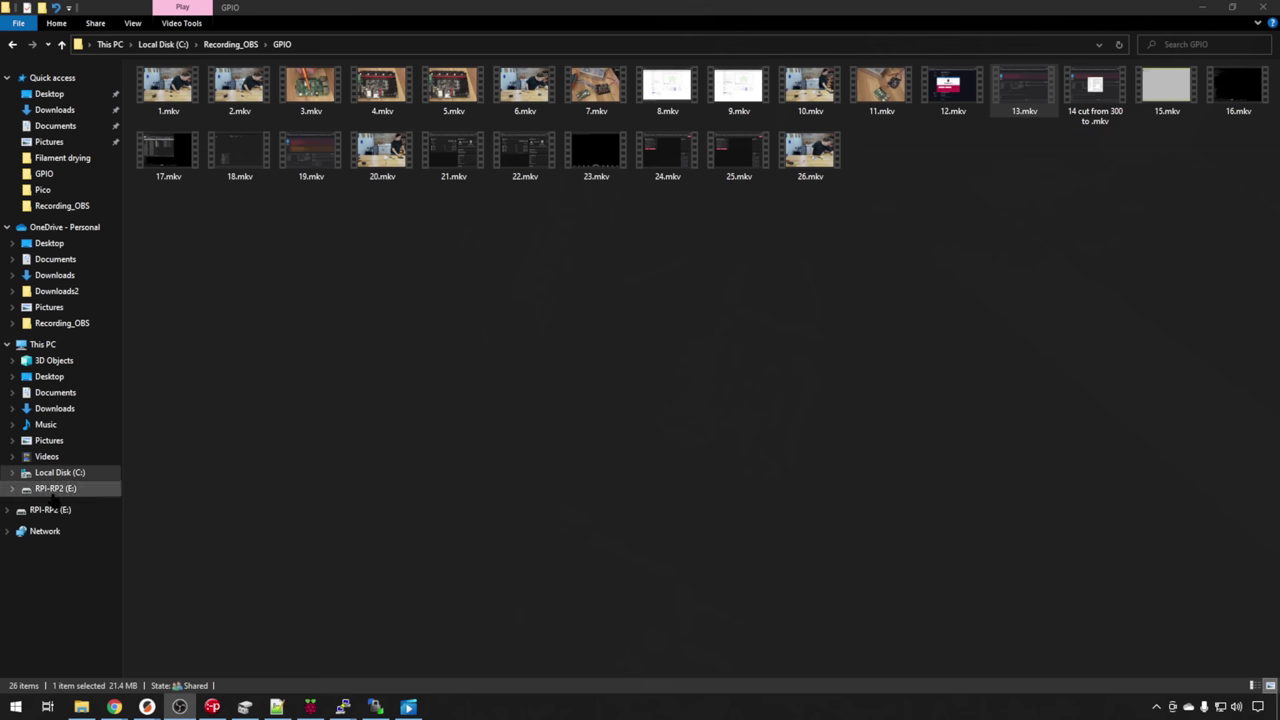
Copy klipper.uf2 from the Desktop, paste it onto RPI-RP2 (E:), then recheck the drive.
click(52, 489)
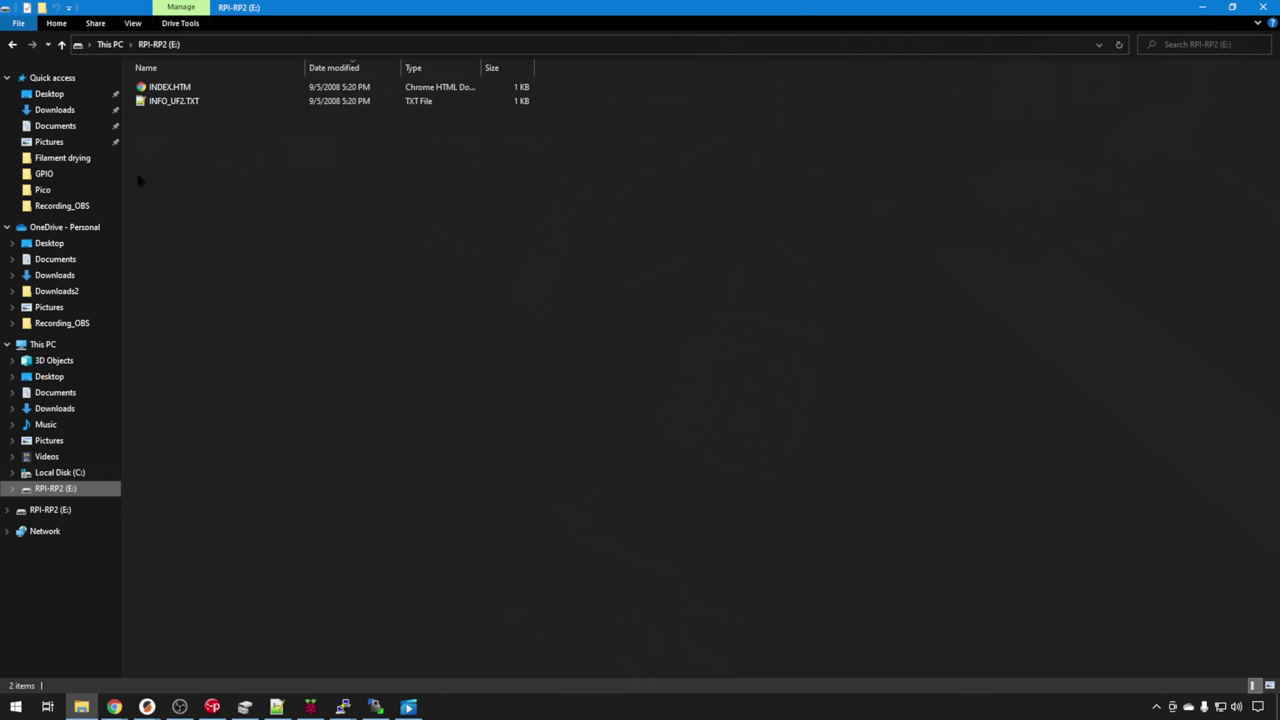
click(49, 93)
right_click(183, 87)
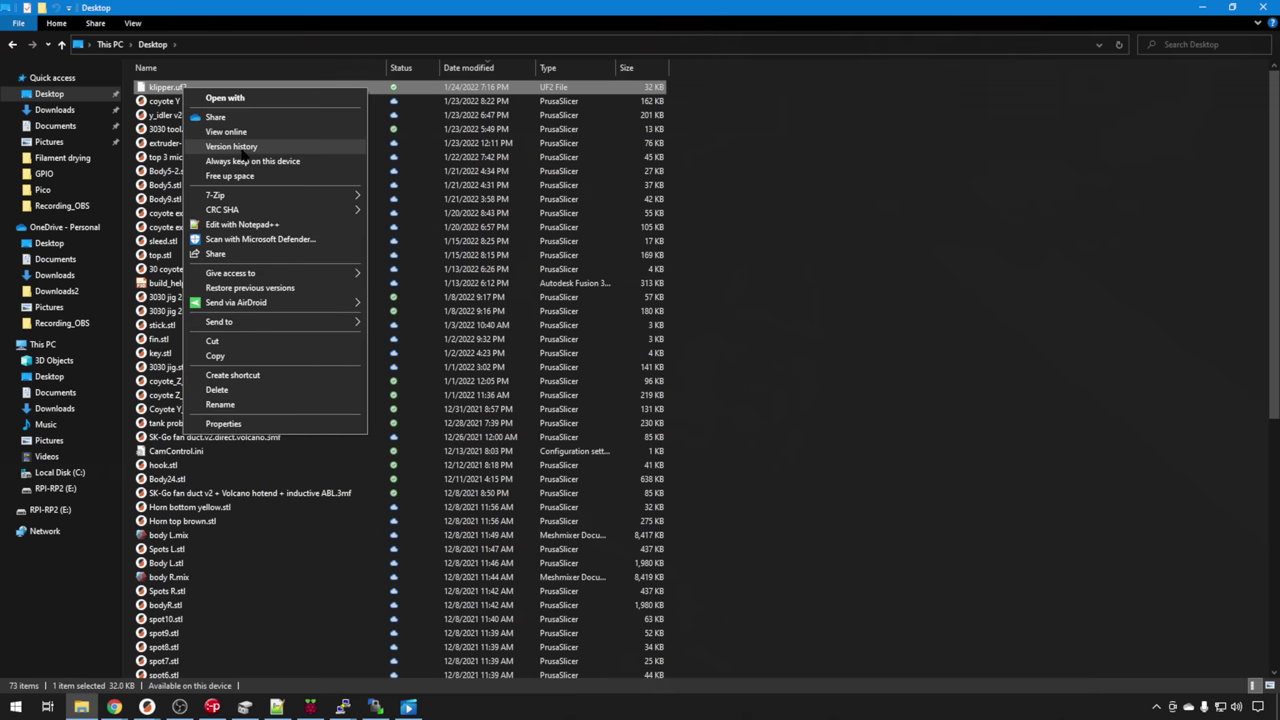
click(215, 356)
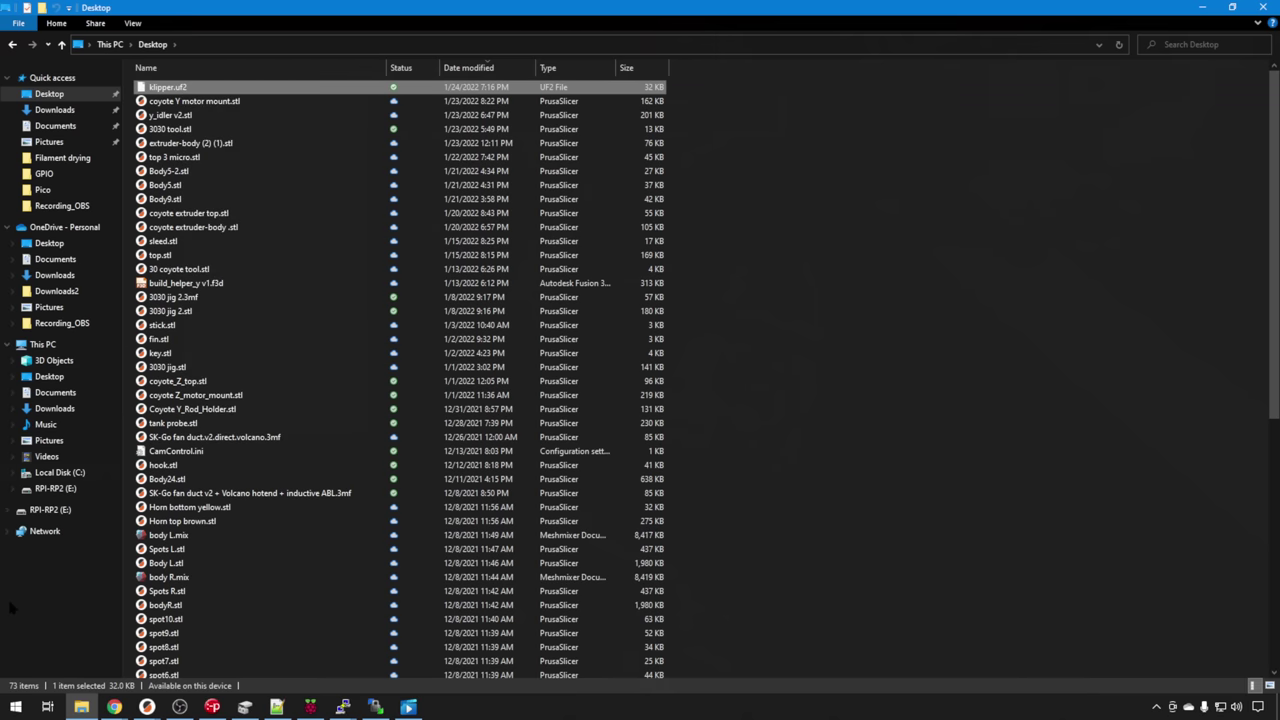
click(45, 511)
right_click(444, 301)
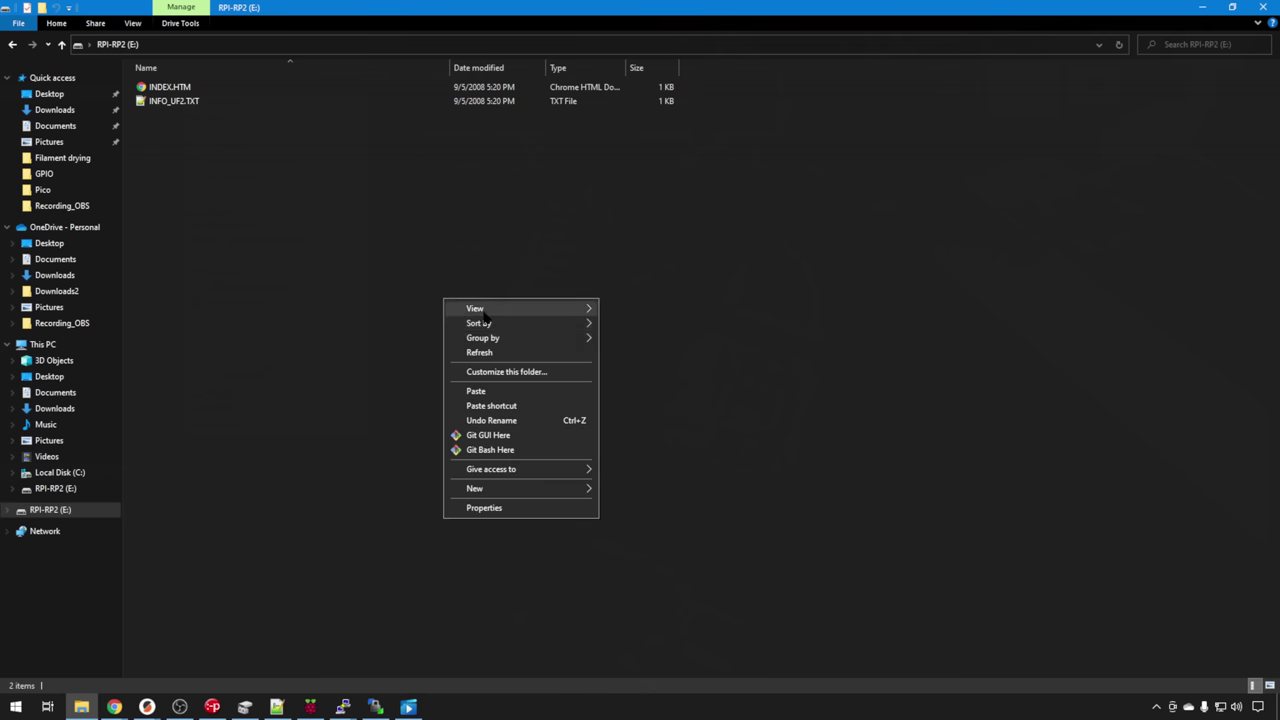
click(518, 394)
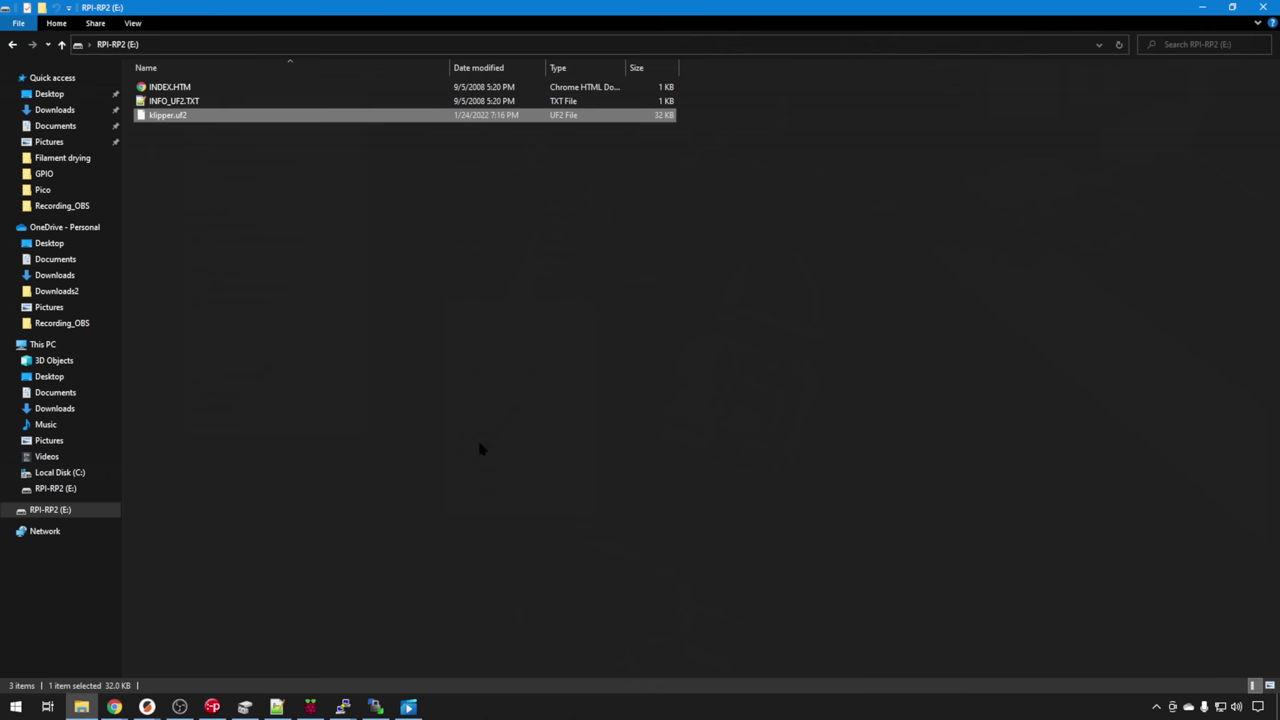
click(84, 707)
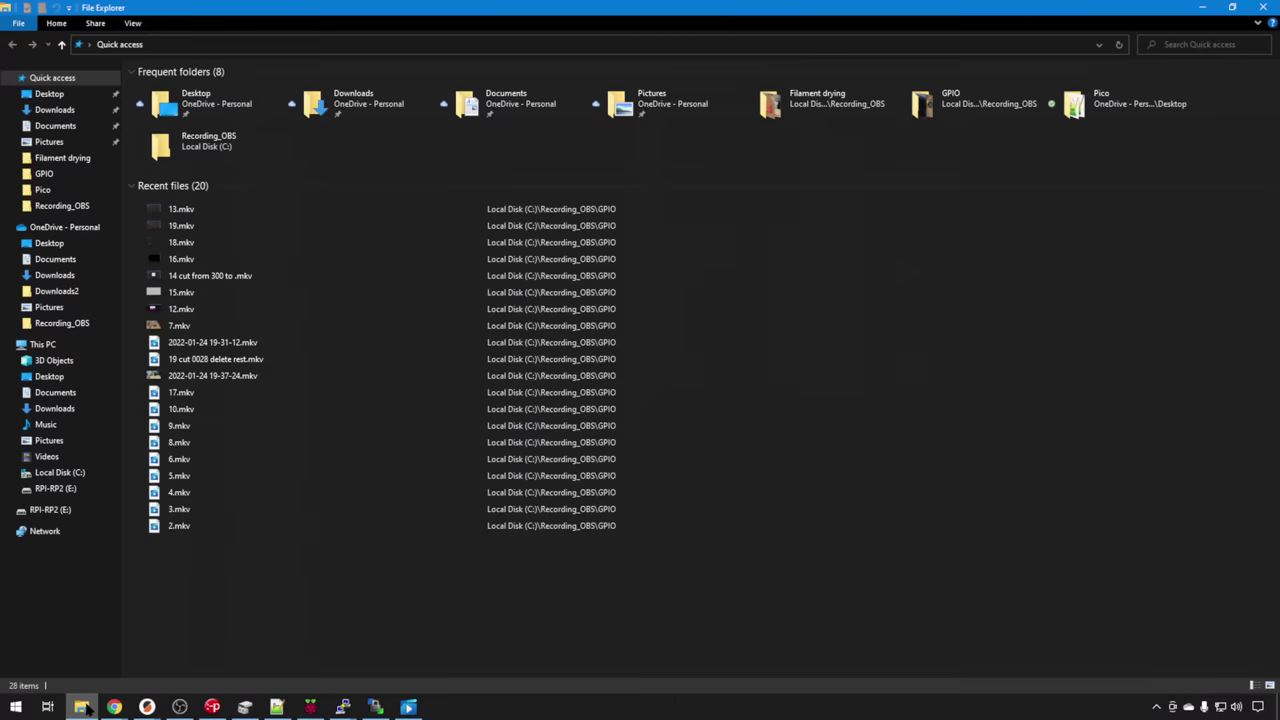
click(54, 514)
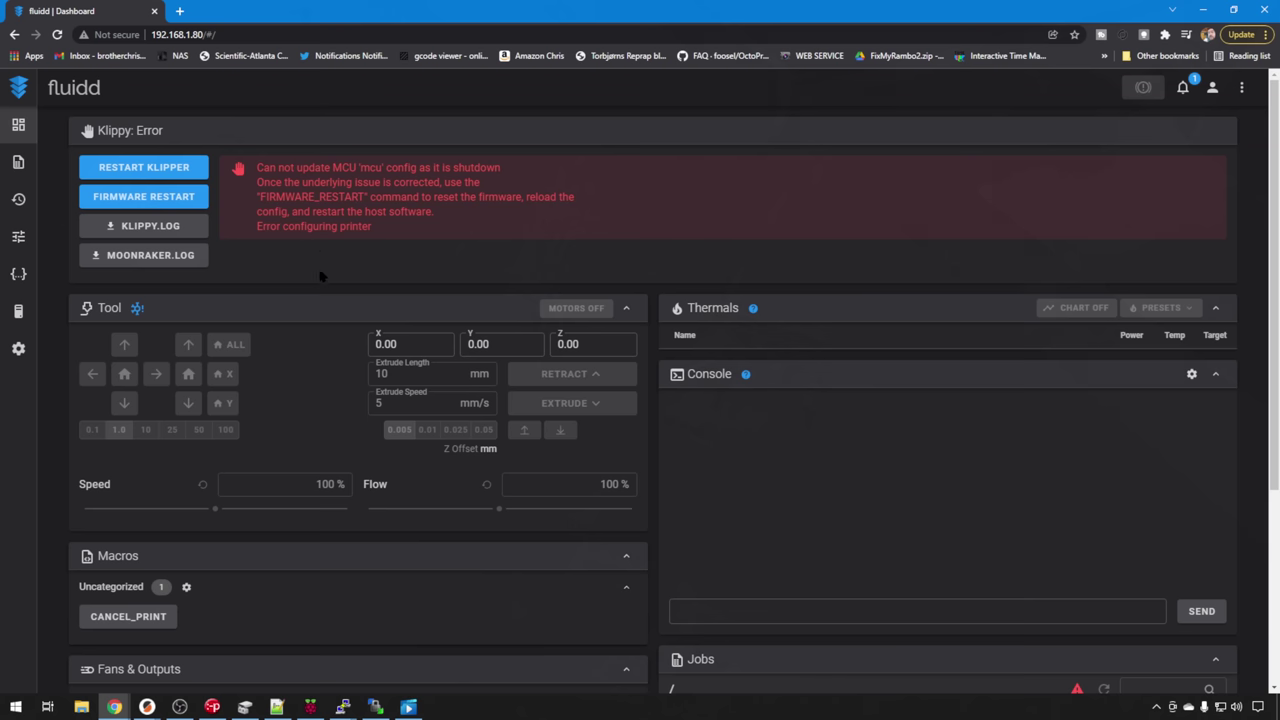
Run Firmware Restart from Fluidd's Configuration page and check the dashboard's ADC shutdown status.
click(18, 273)
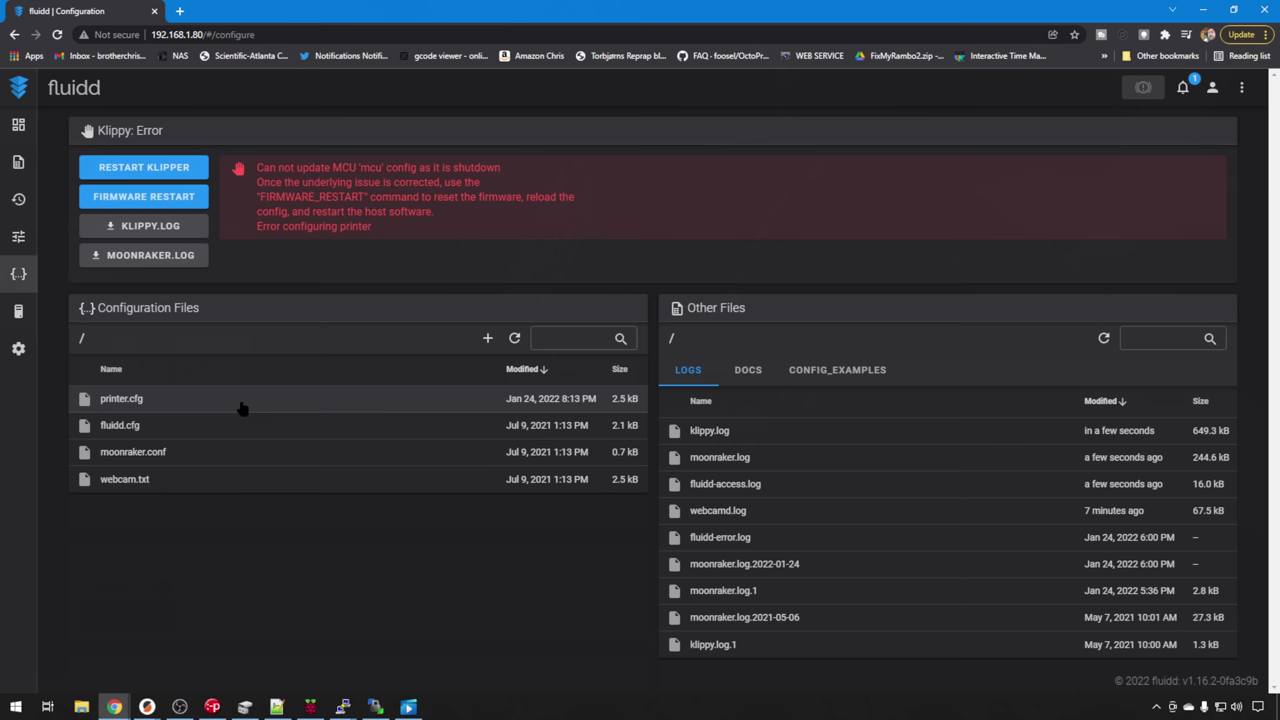
click(186, 199)
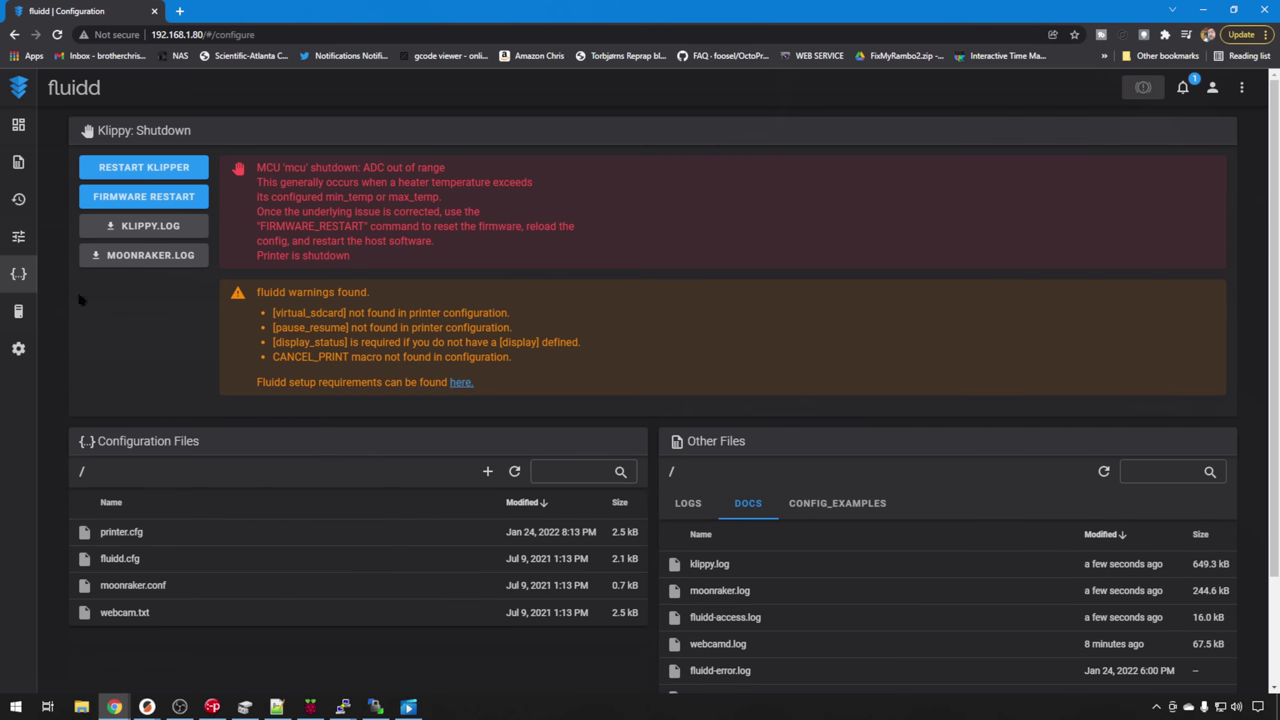
click(18, 125)
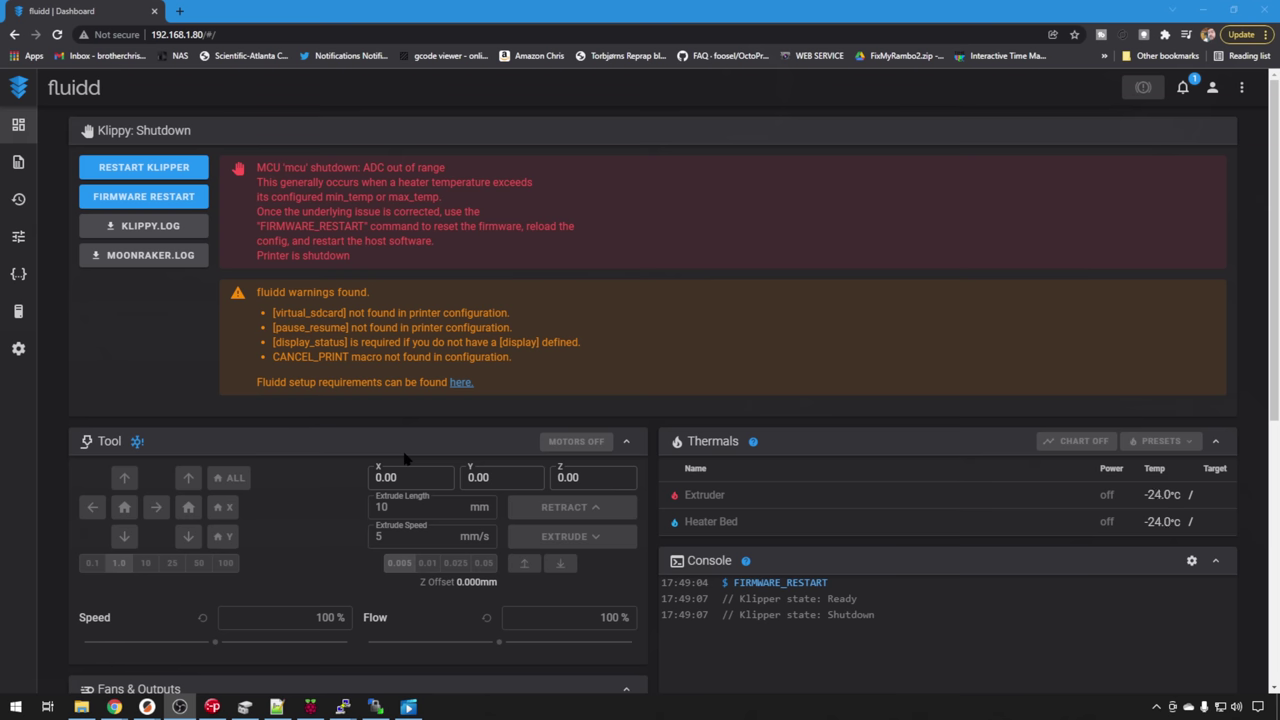
key(alt+Tab)
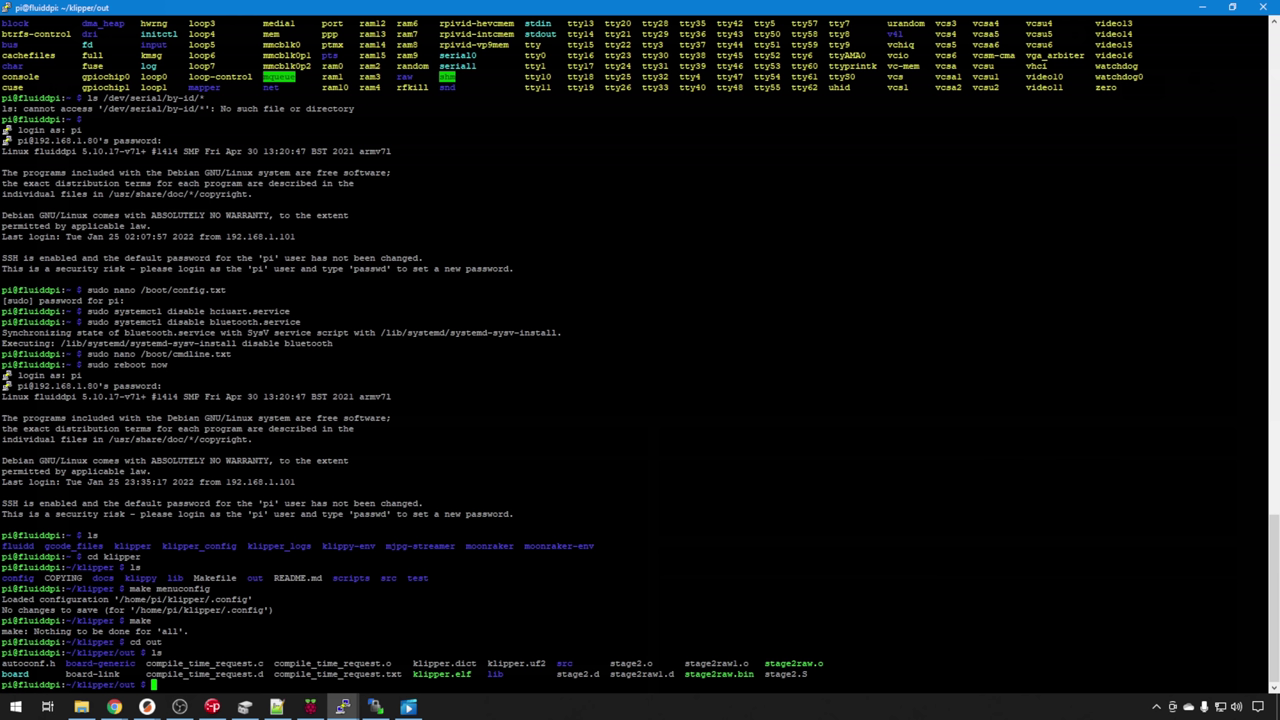
Run ls /dev and highlight the line listing serial0 and serial1.
text(ls /dev)
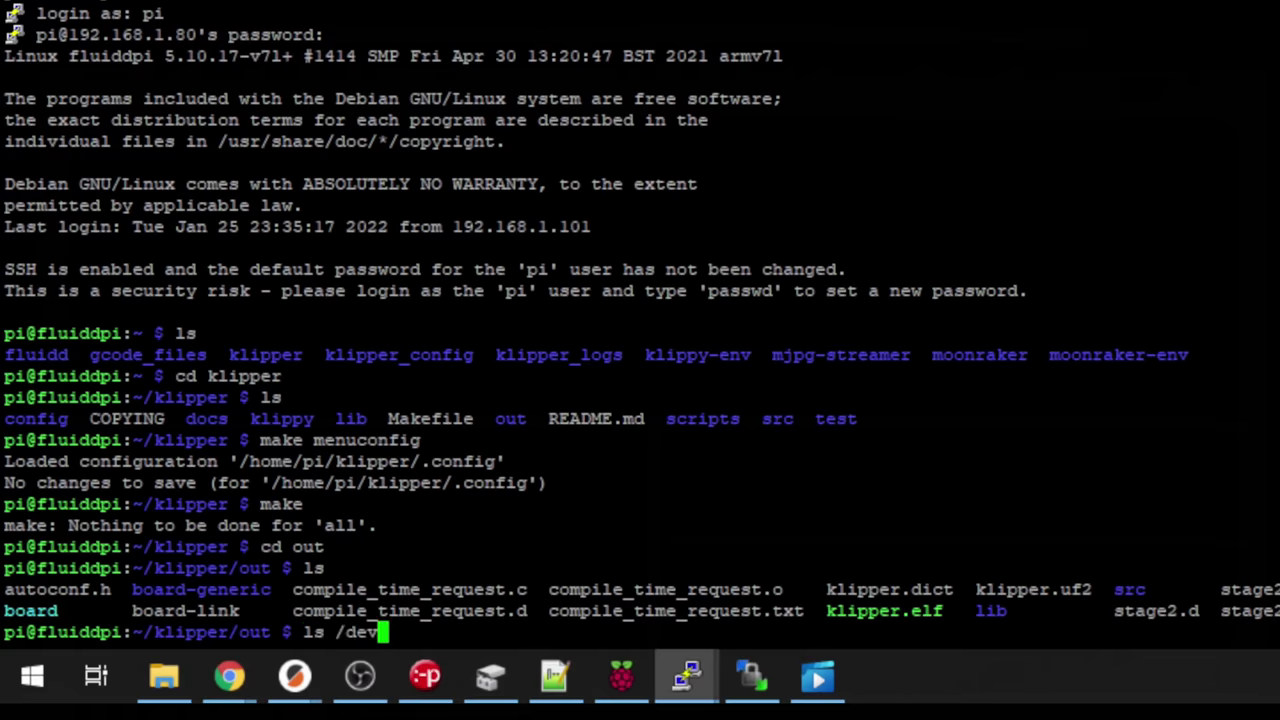
key(Return)
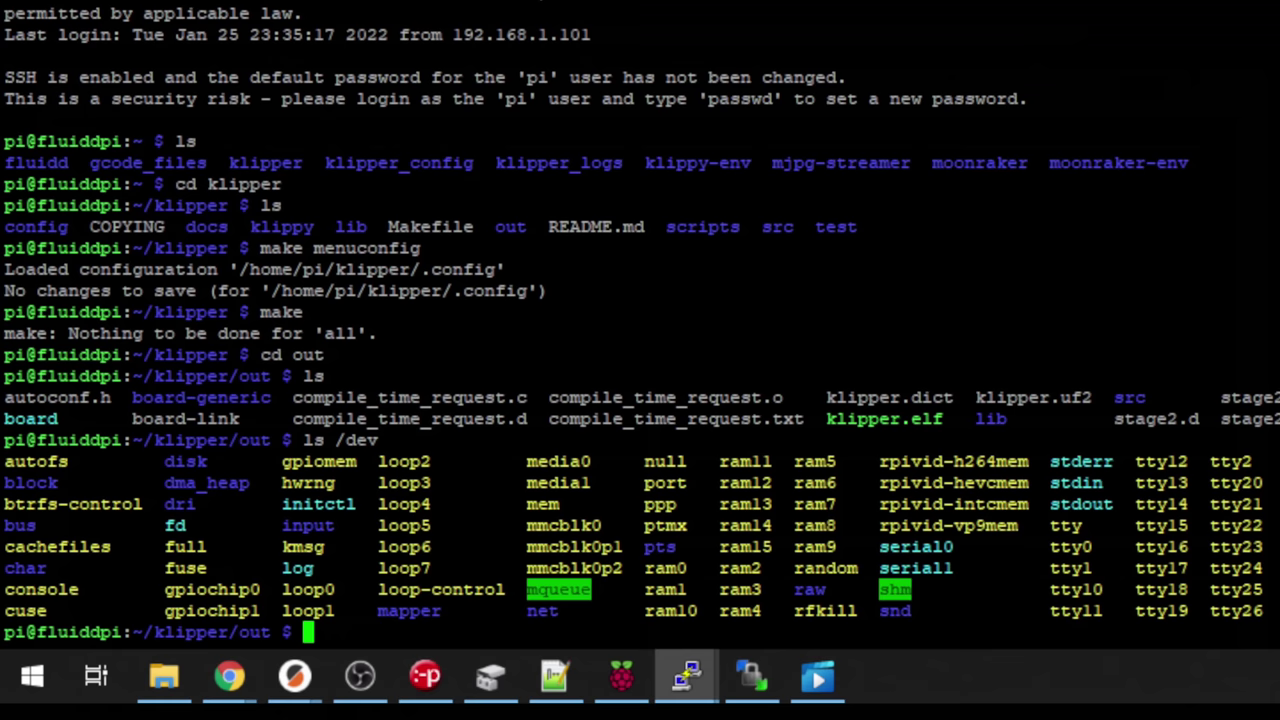
triple_click(640, 547)
click(640, 547)
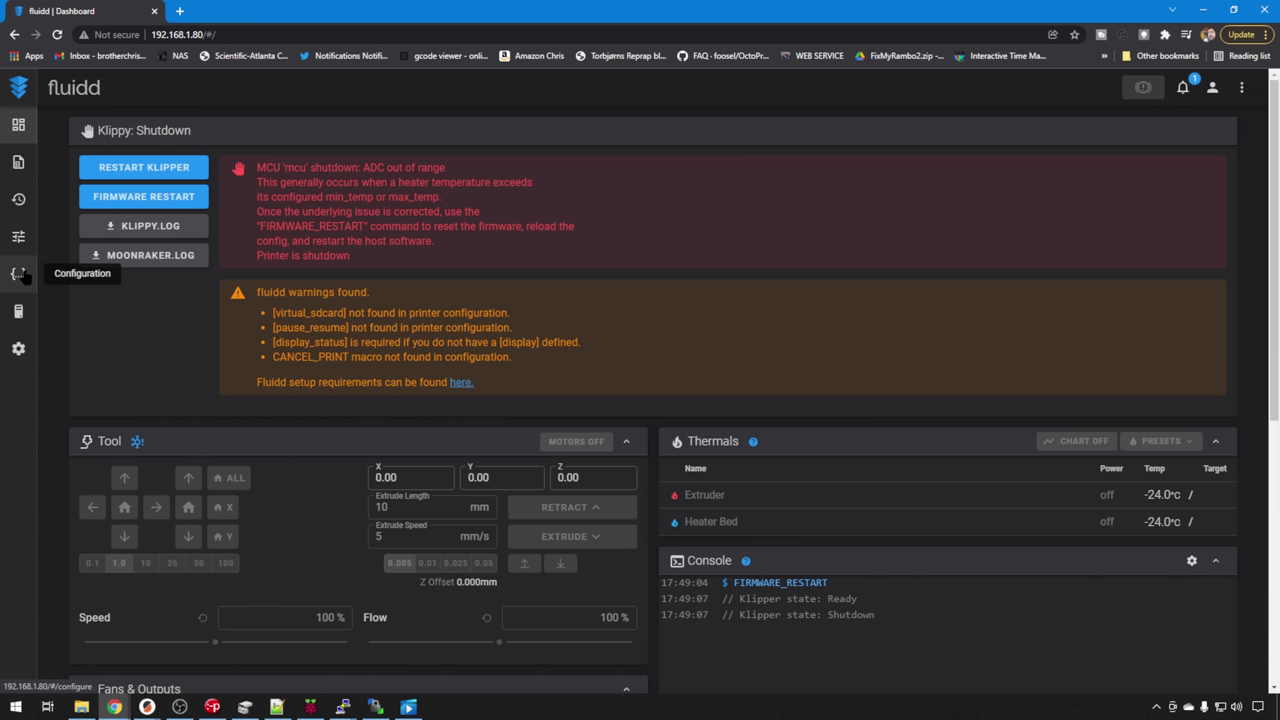
Edit printer.cfg in Fluidd and confirm [mcu] serial is /dev/ttyAMA0, not the USB id.
click(18, 274)
right_click(140, 537)
click(189, 550)
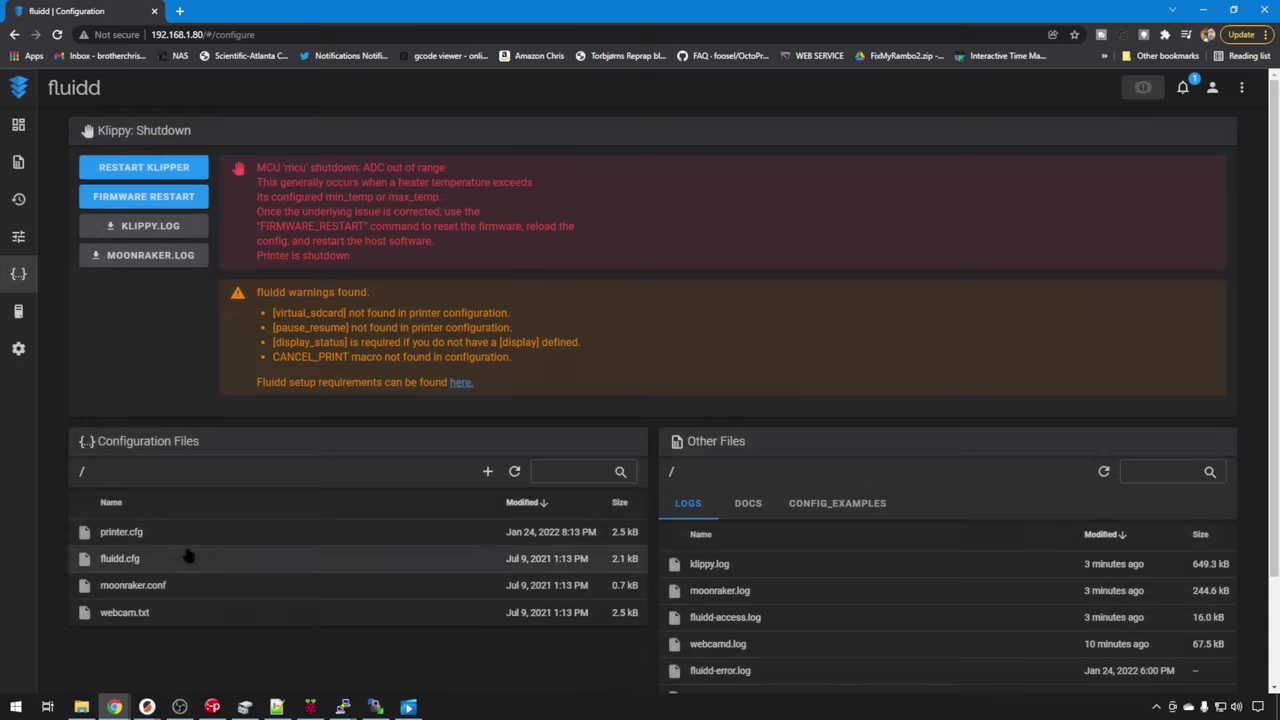
scroll(200, 425, down, 3)
scroll(200, 425, down, 20)
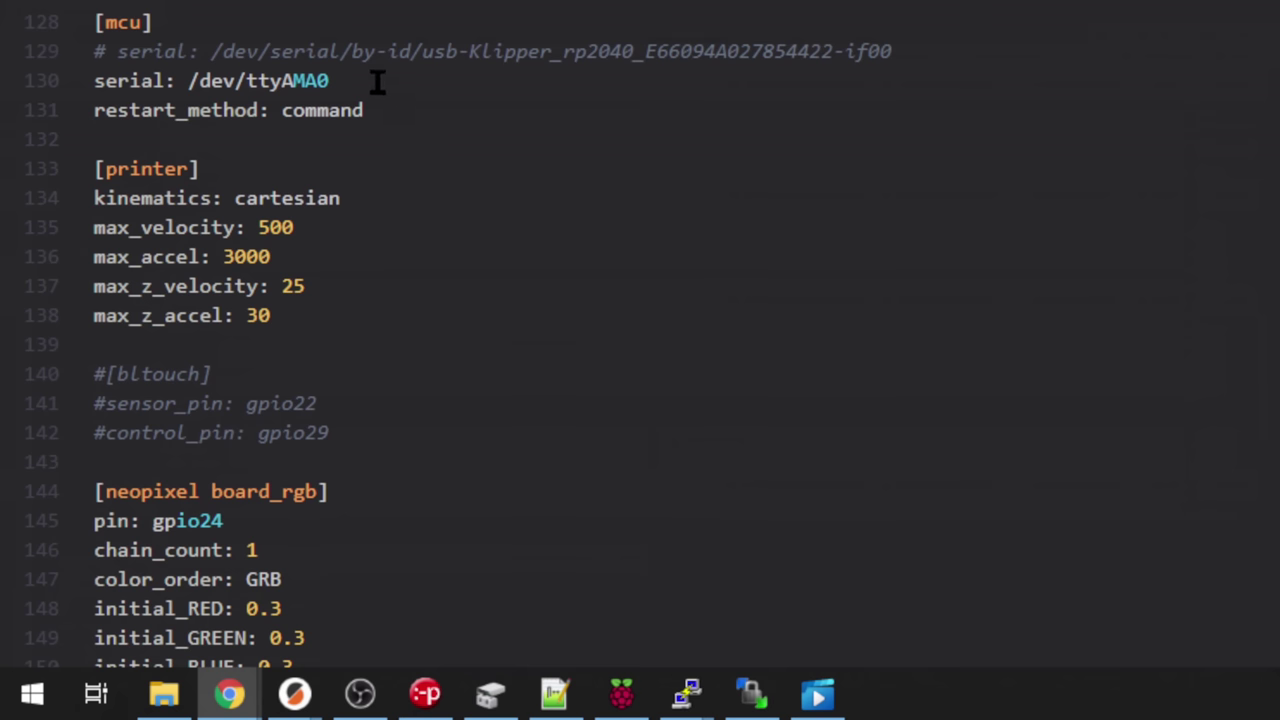
click(378, 80)
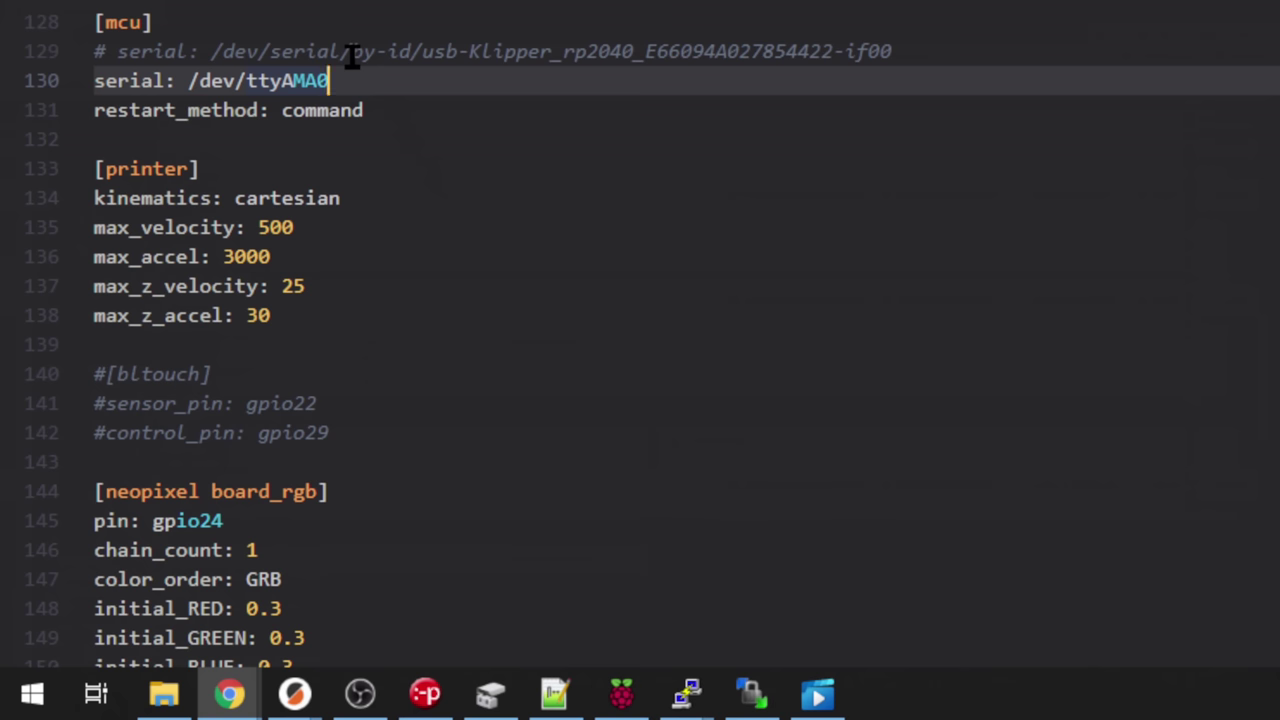
key(Down)
key(Right)
key(Right)
key(Right)
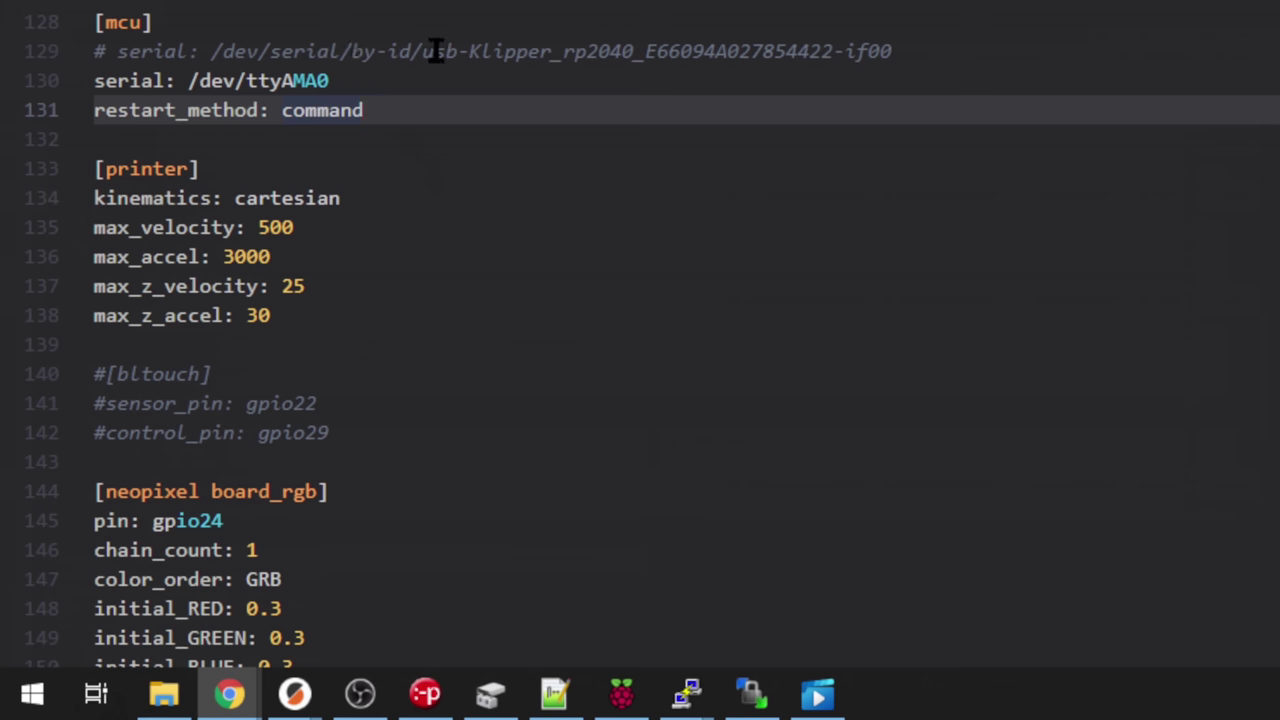
drag(422, 50, 906, 46)
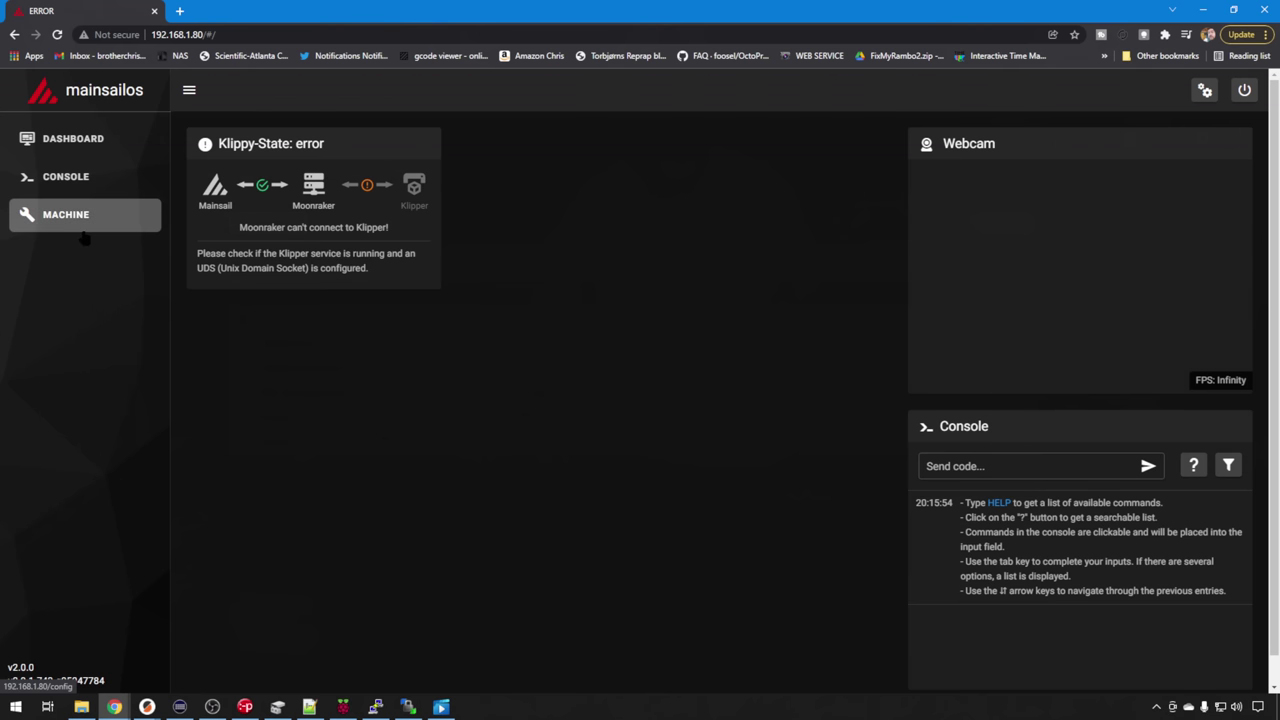
Show Mainsail's Machine page, whose config list holds only mainsail.cfg, moonraker.conf and webcam.txt.
click(86, 219)
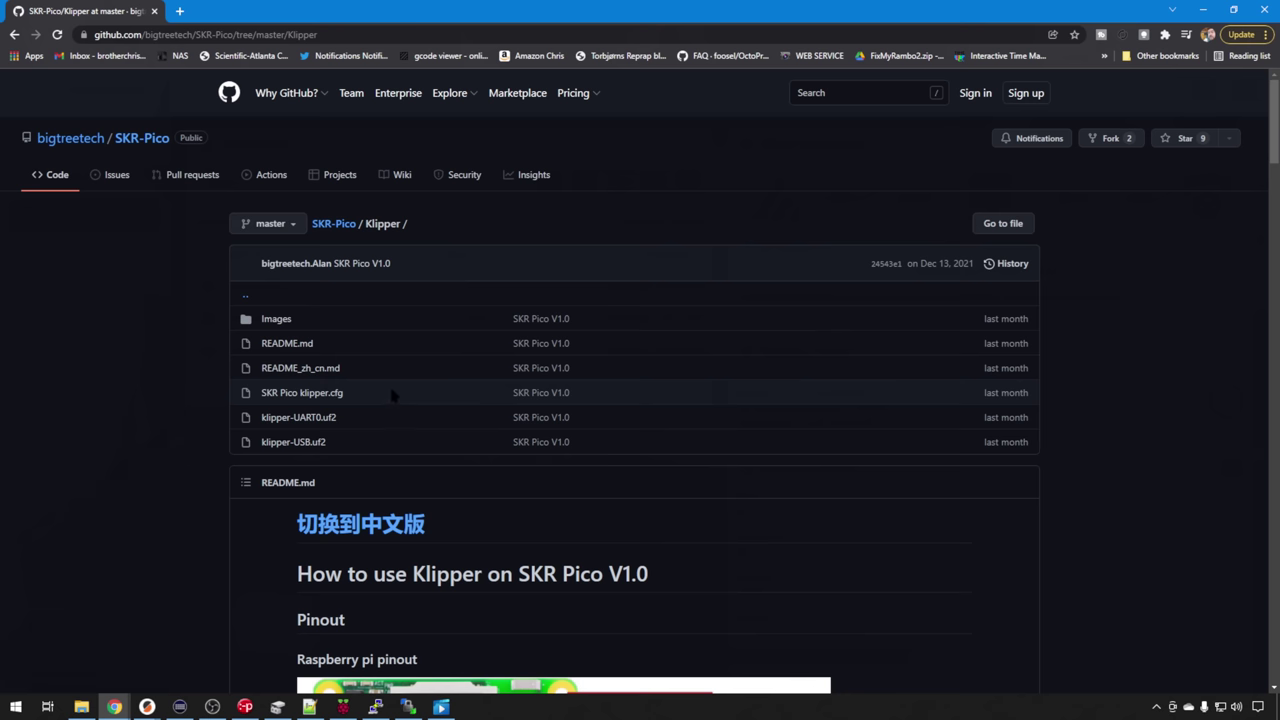
Copy the raw contents of the 149-line SKR Pico klipper.cfg example from GitHub.
click(330, 393)
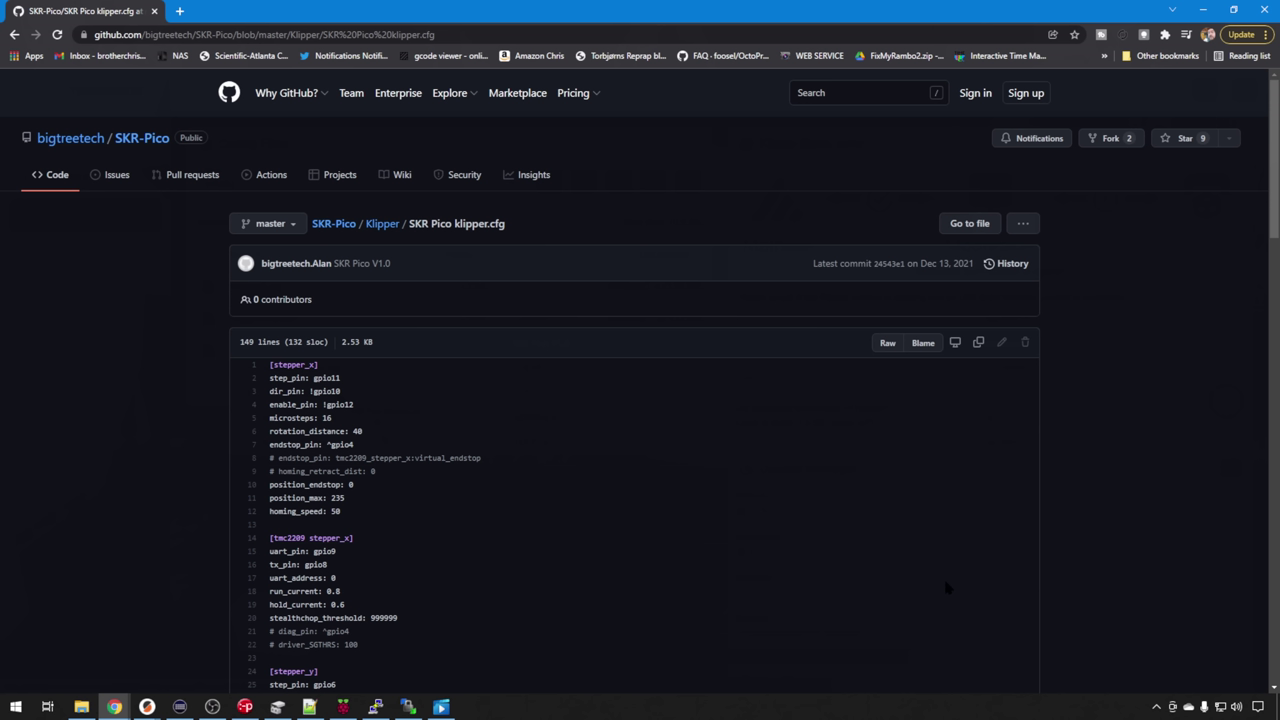
click(978, 342)
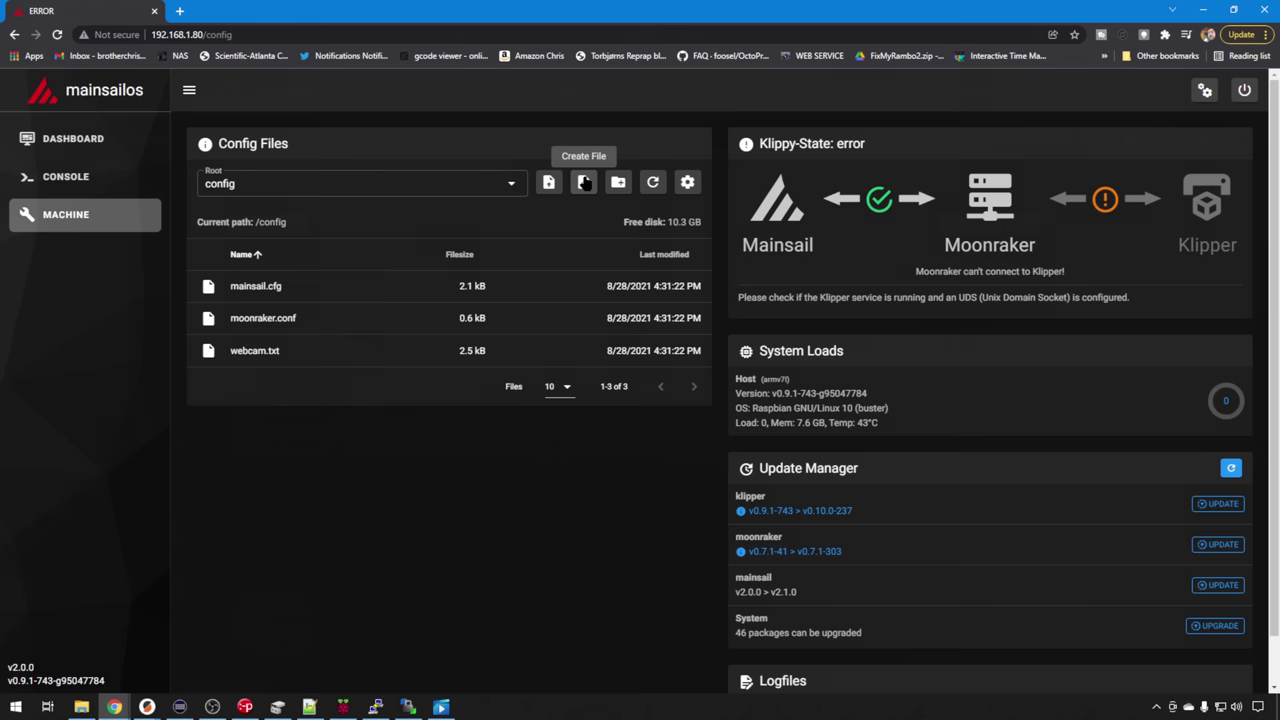
Create a new config file named printer.cfg in Mainsail.
click(584, 183)
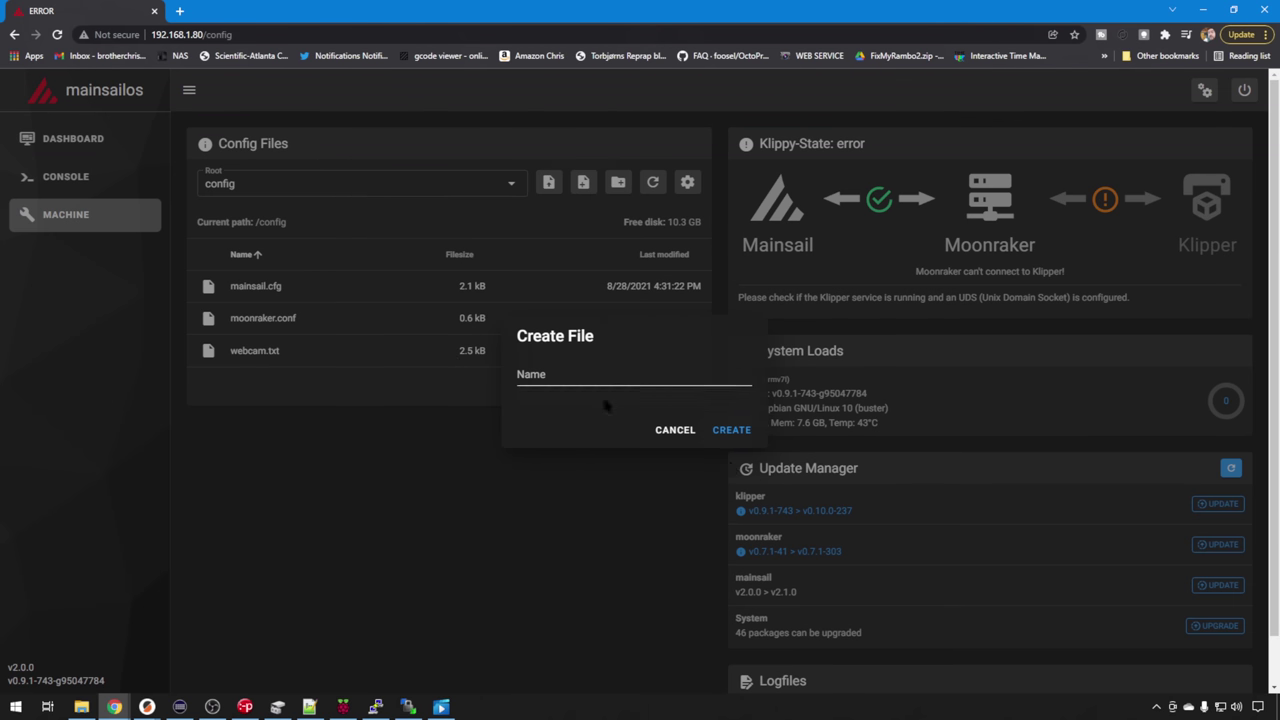
click(614, 370)
text(printer.cfg)
click(722, 433)
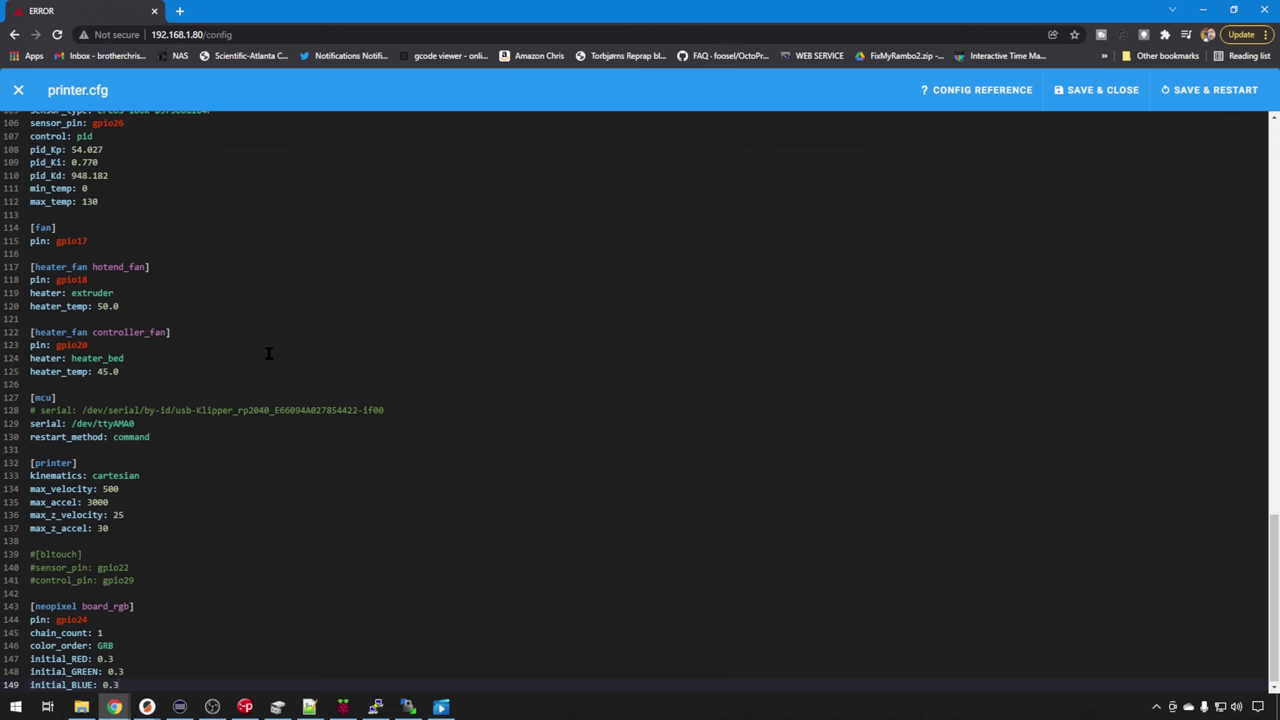
Paste the SKR Pico config with [mcu] serial /dev/ttyAMA0 into printer.cfg, then save and restart.
click(163, 447)
click(33, 424)
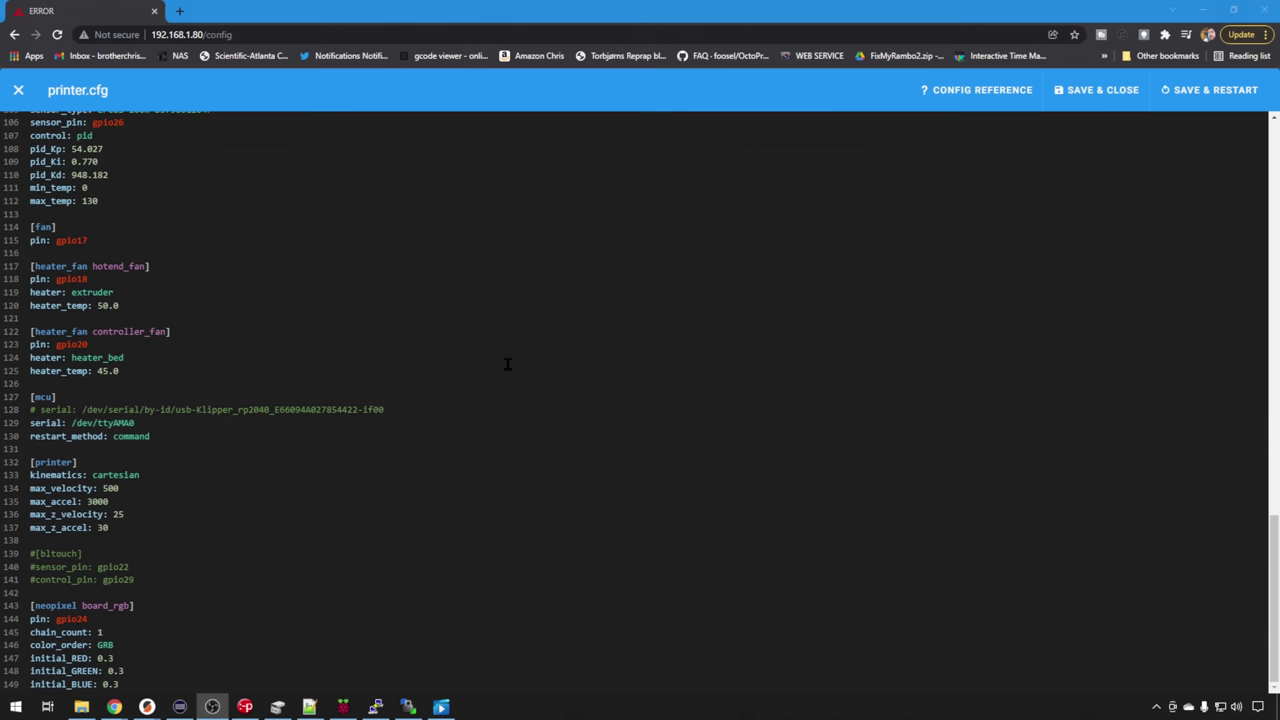
click(1207, 92)
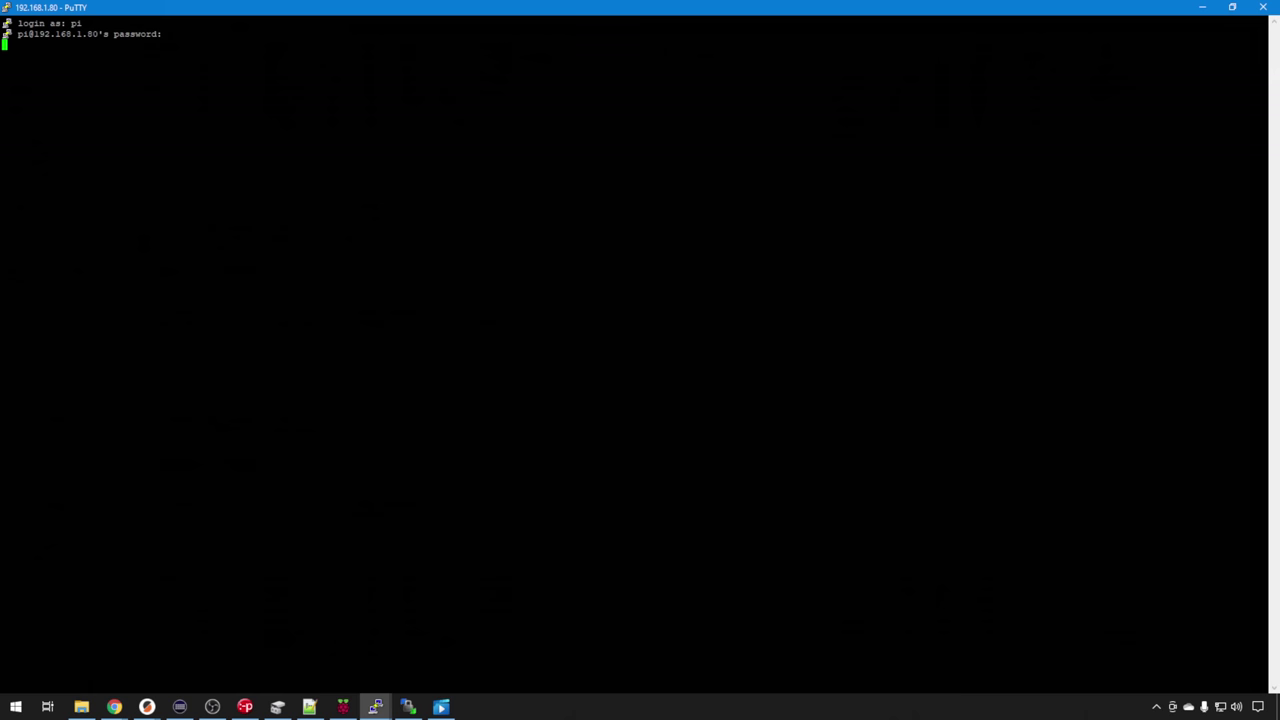
Log into mainsailos and check /boot/config.txt has enable_uart=1 and dtoverlay=disable-bt.
key(Return)
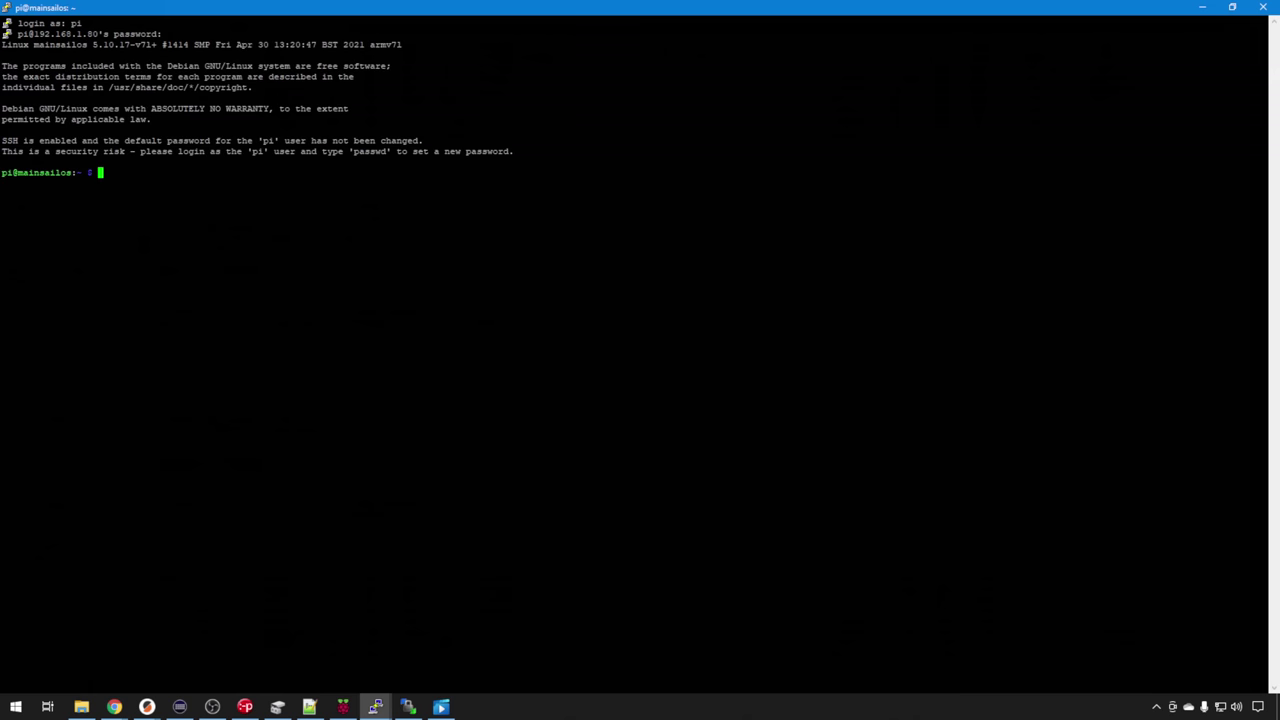
text(sudo nano)
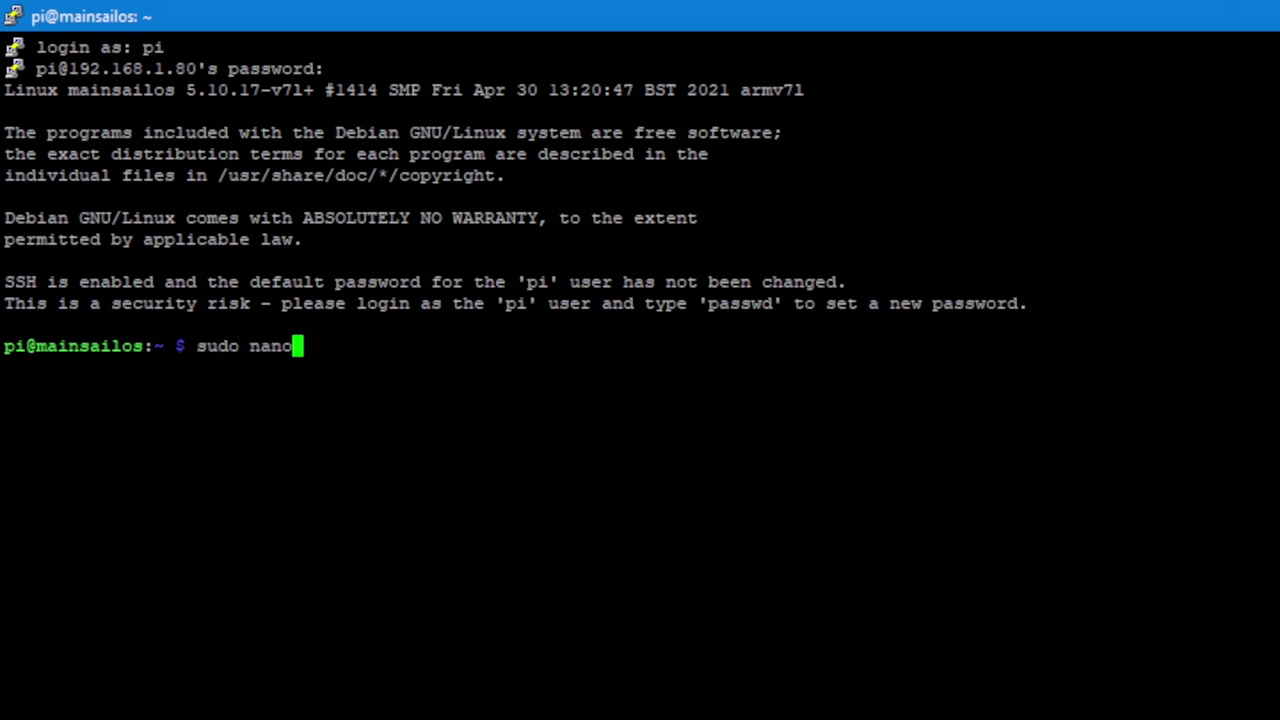
text( /bo)
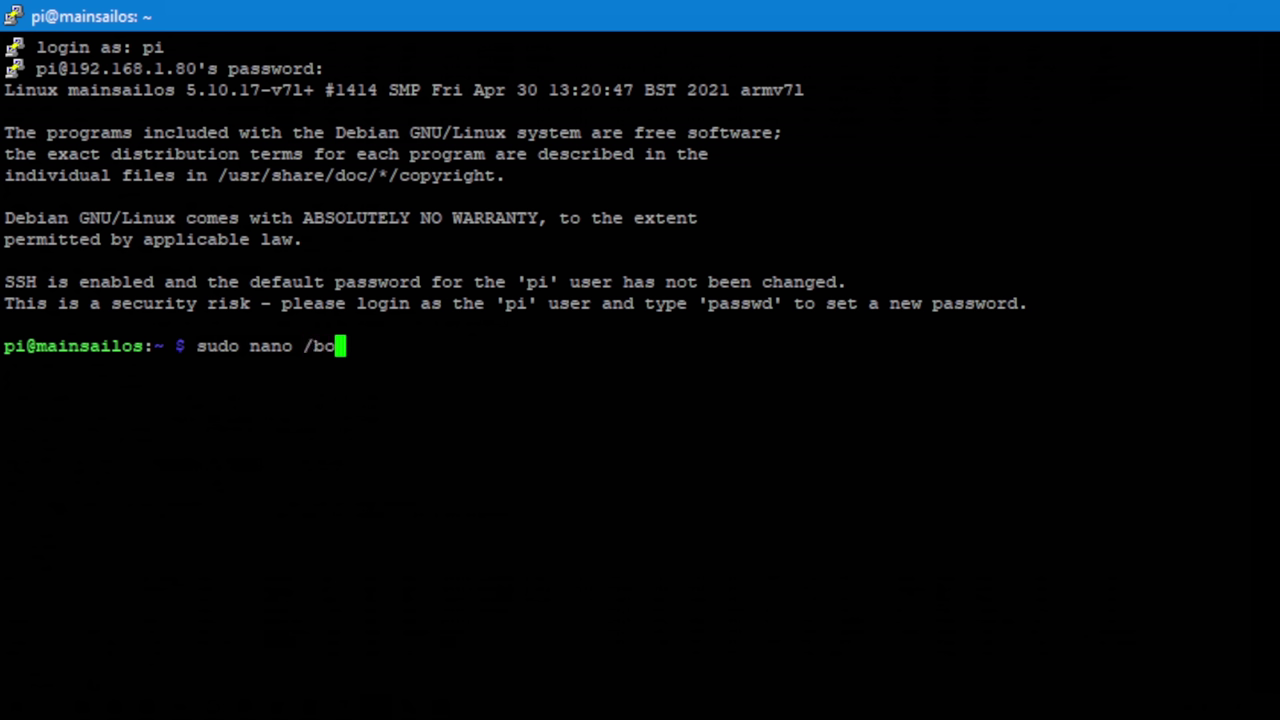
text(ot/config)
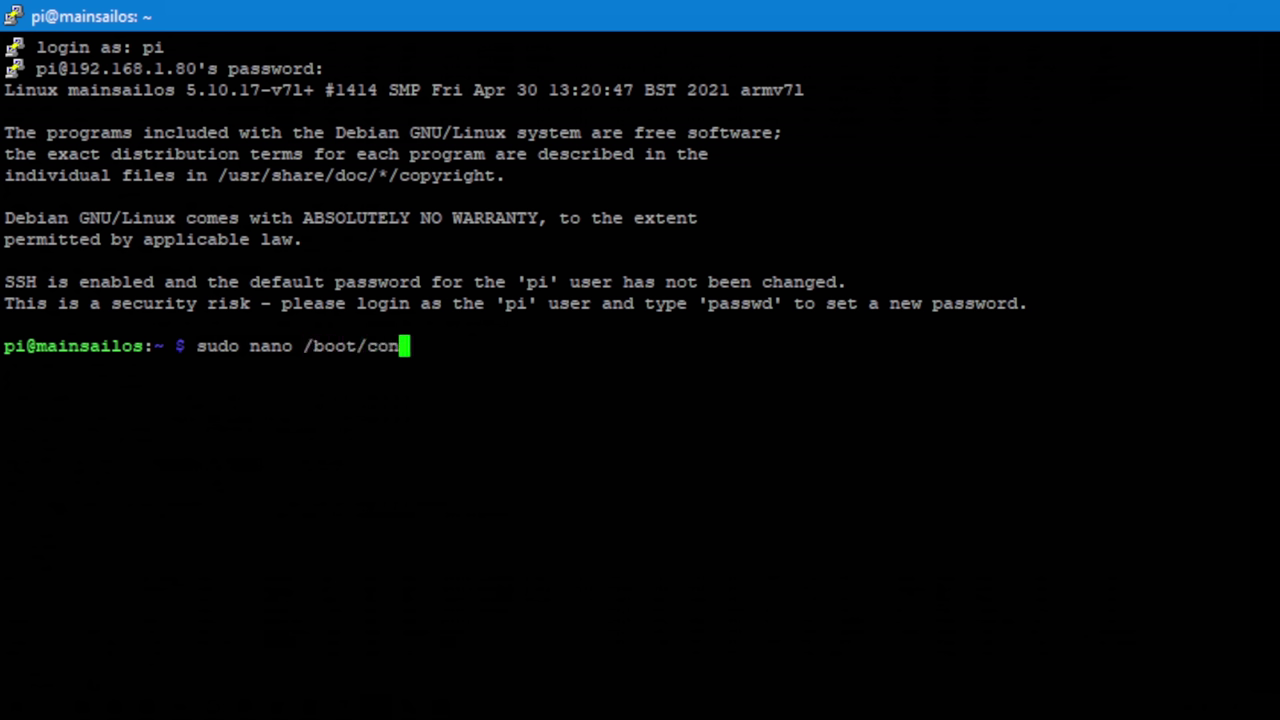
text(.txt)
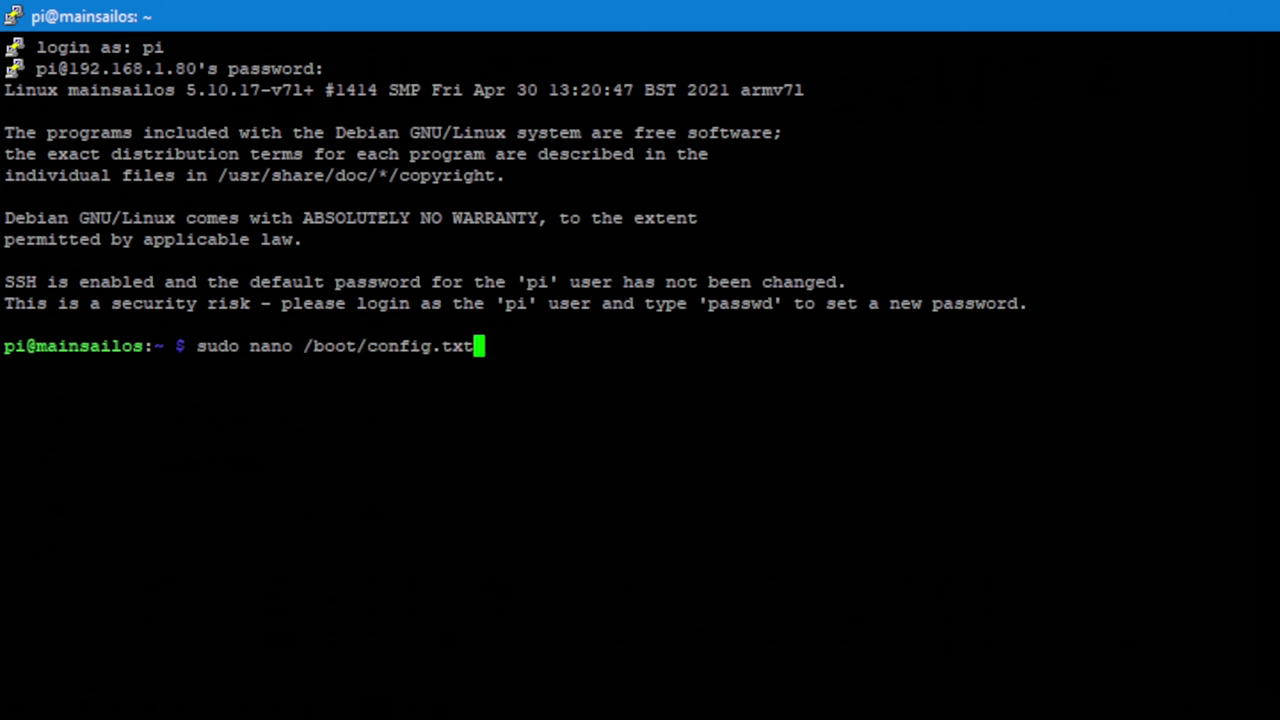
key(Return)
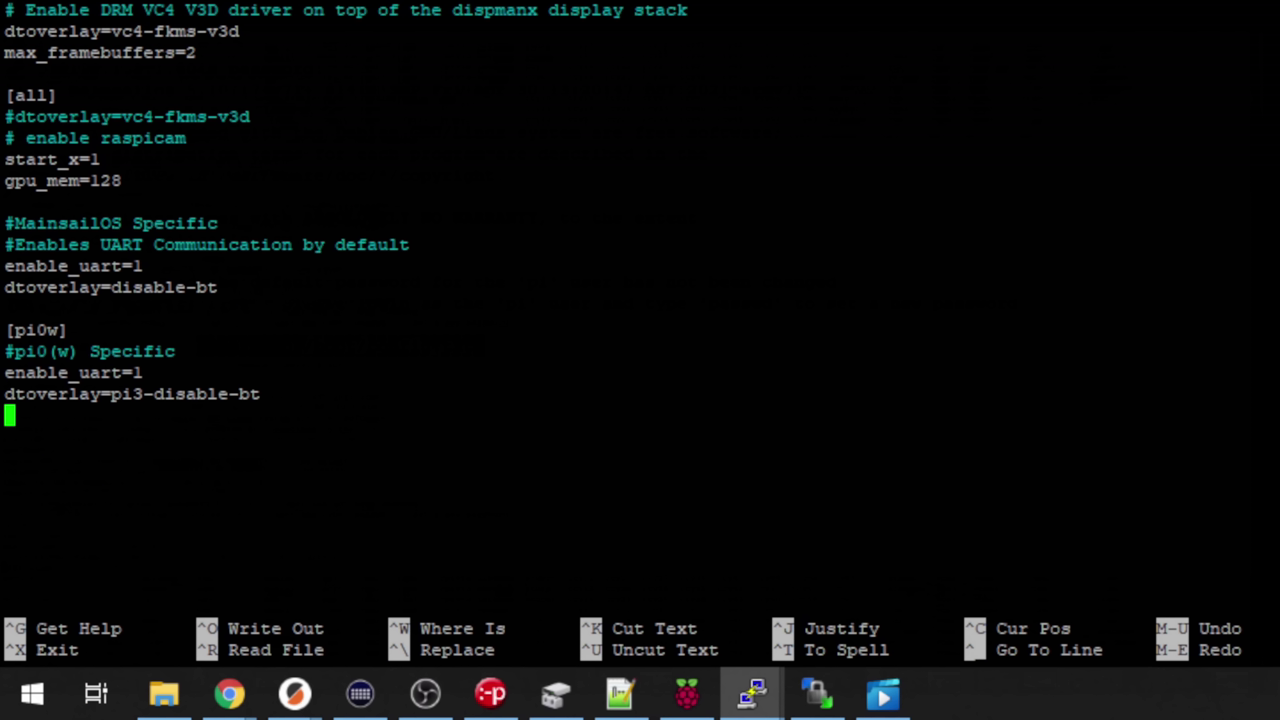
key(Up)
key(Up)
key(Up)
key(Up)
key(Up)
key(Down)
key(Down)
key(Down)
key(Down)
key(Down)
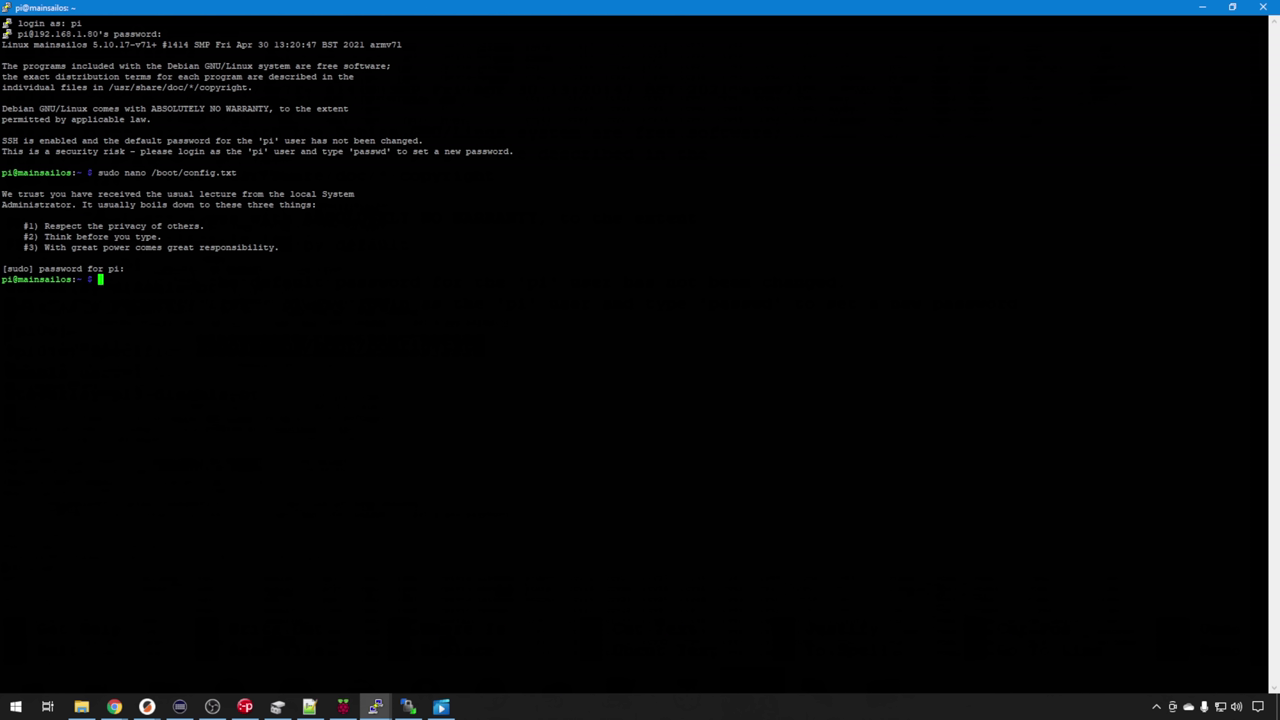
View /boot/cmdline.txt with sudo nano, confirming it has no serial console entry.
text(su)
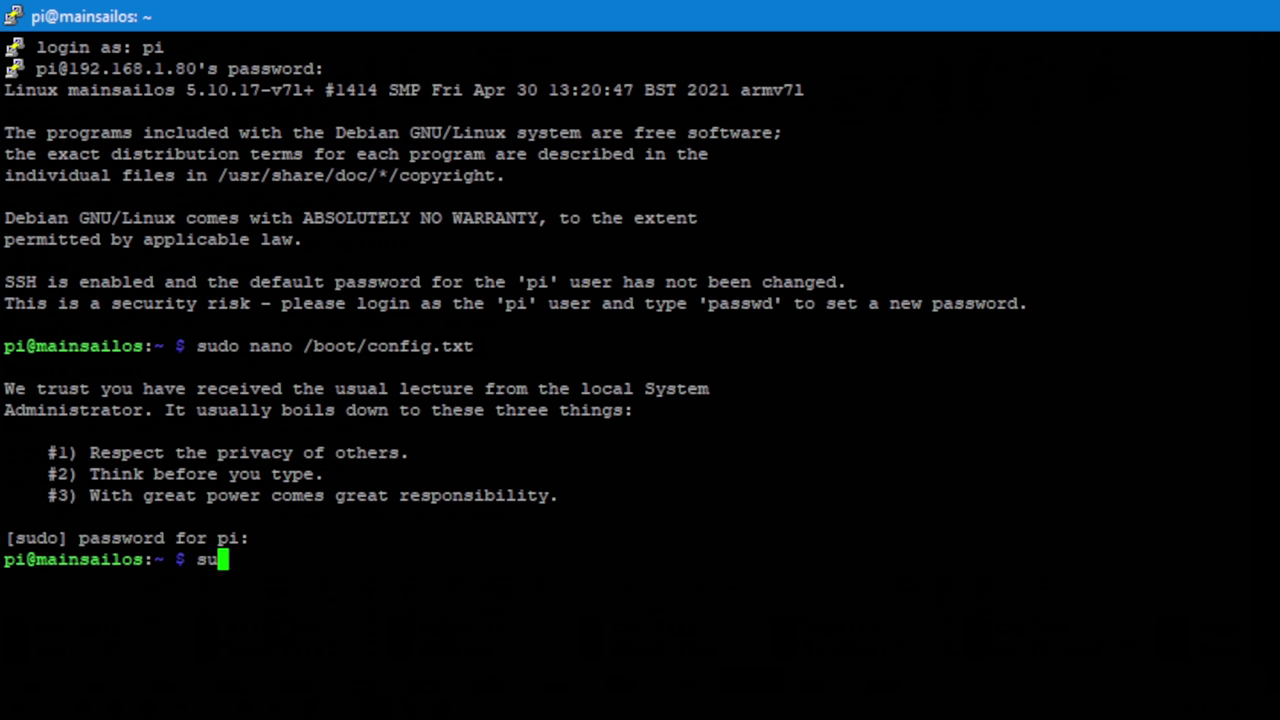
text(do nano /)
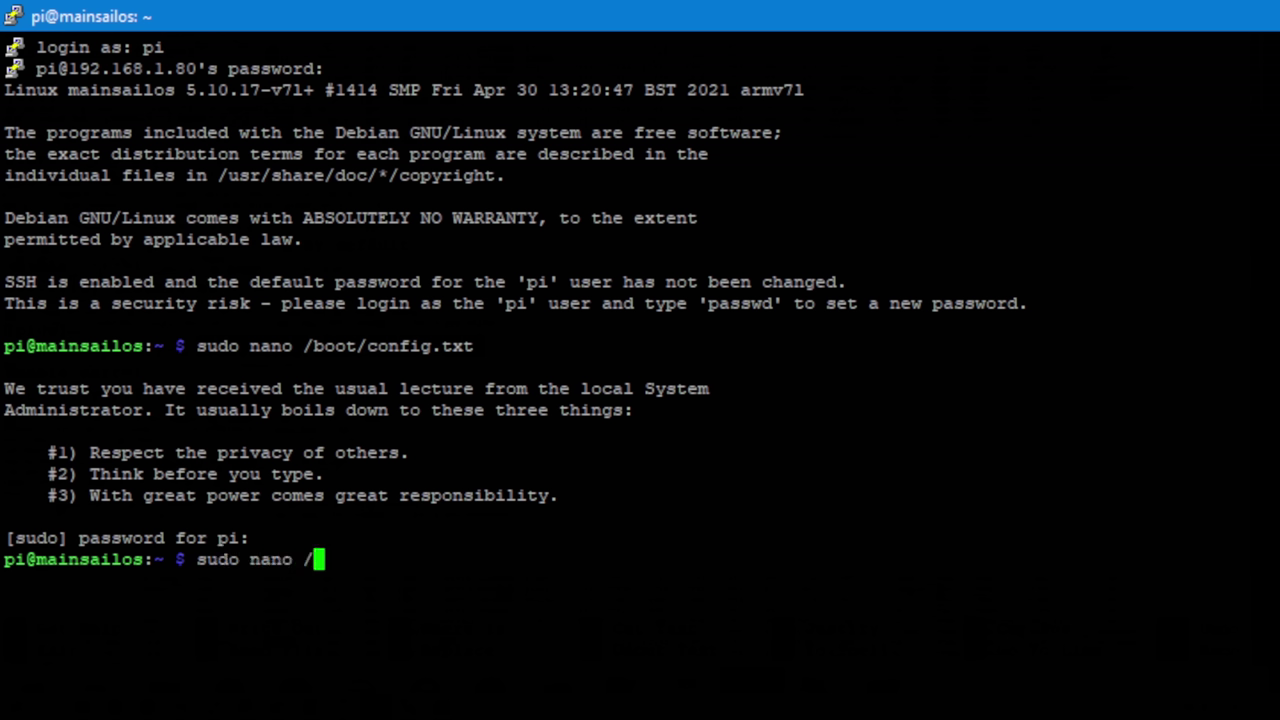
text(boot)
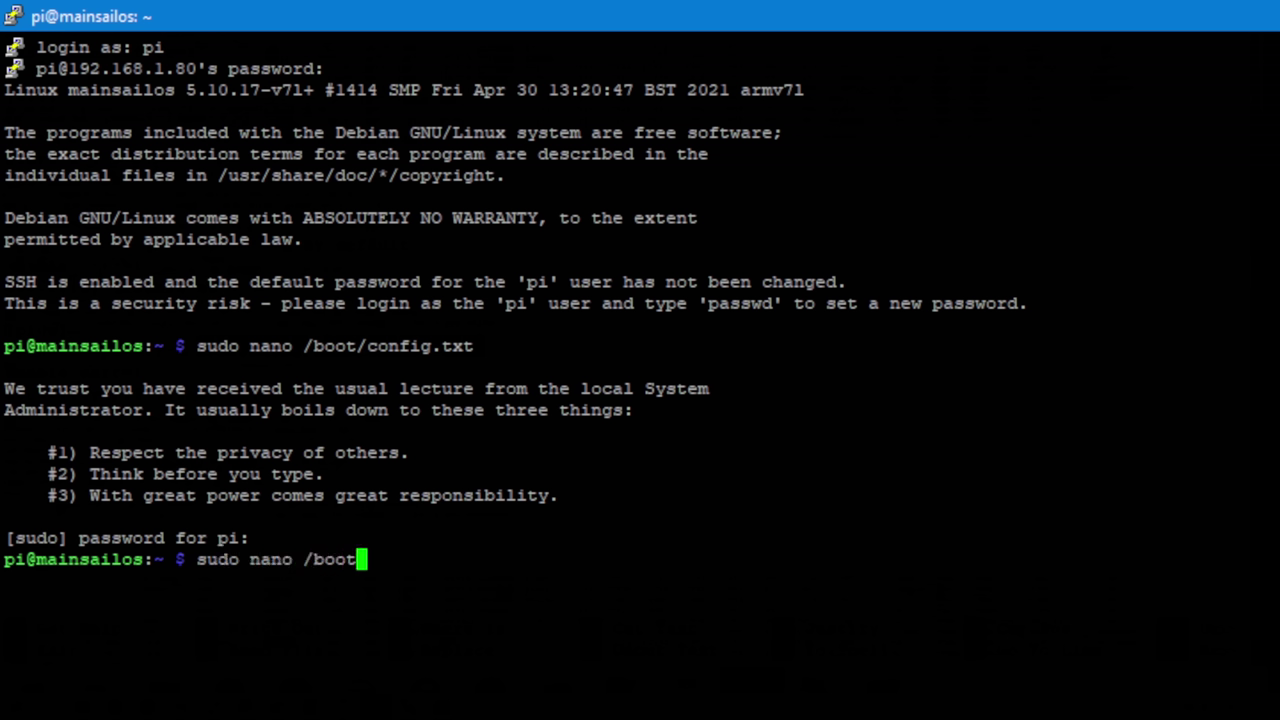
text(/)
text(cmdli)
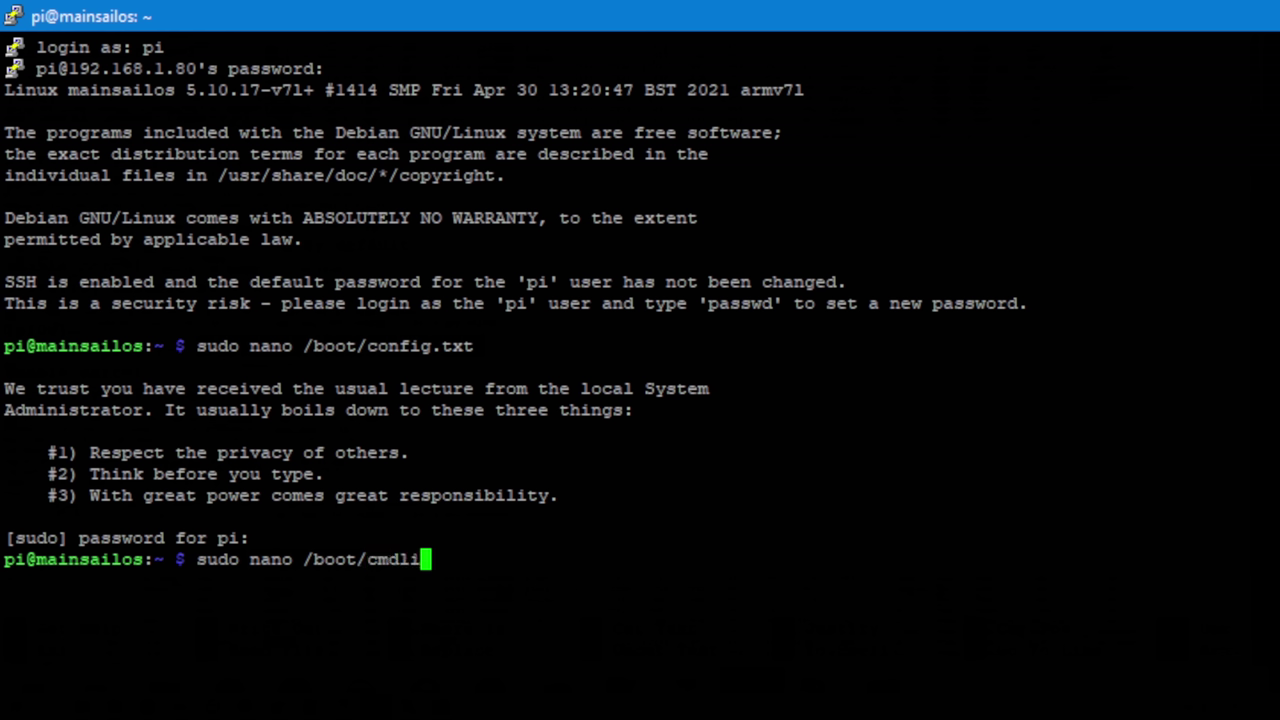
text(ne.txt)
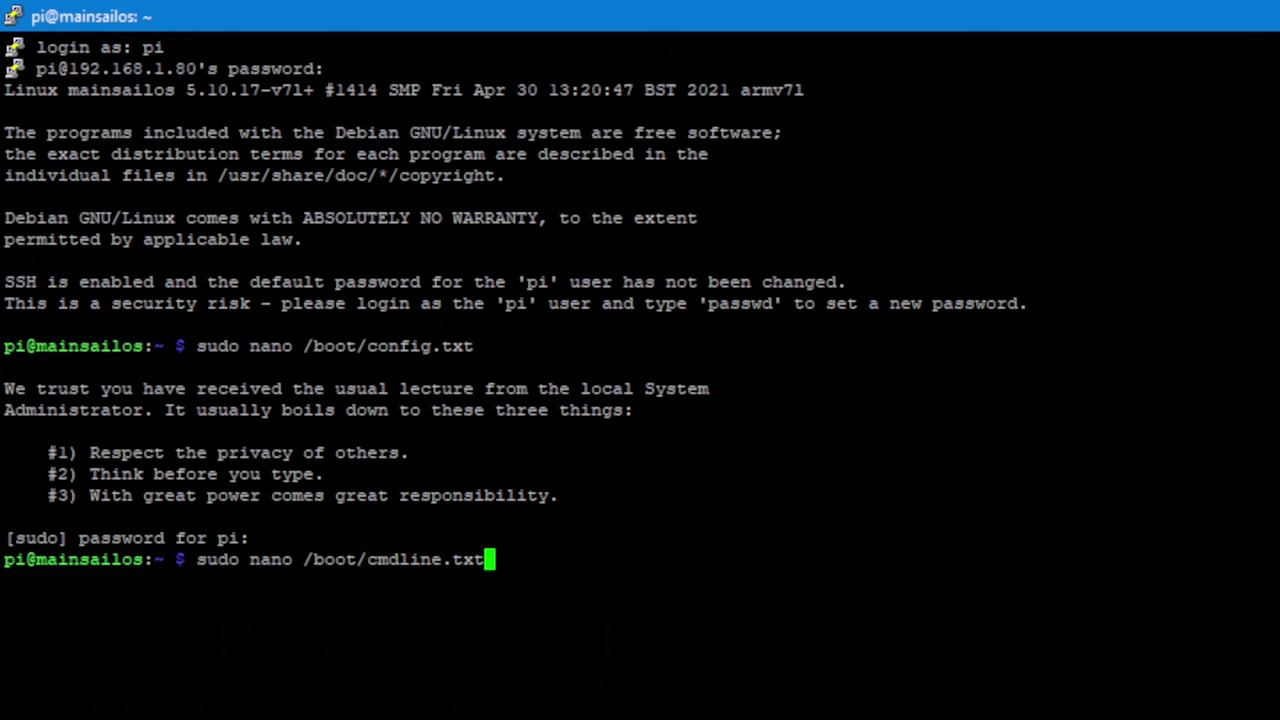
key(Return)
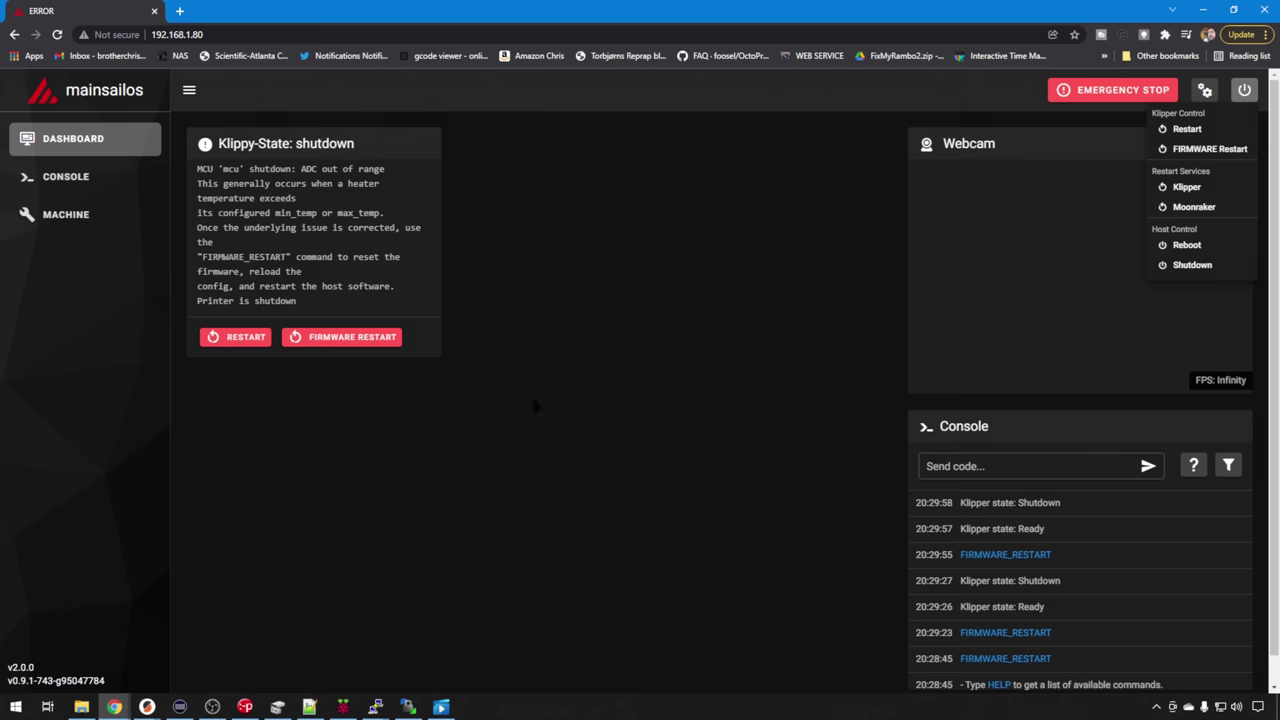
Issue a FIRMWARE_RESTART from Mainsail's power menu to reconnect Klipper.
click(1220, 152)
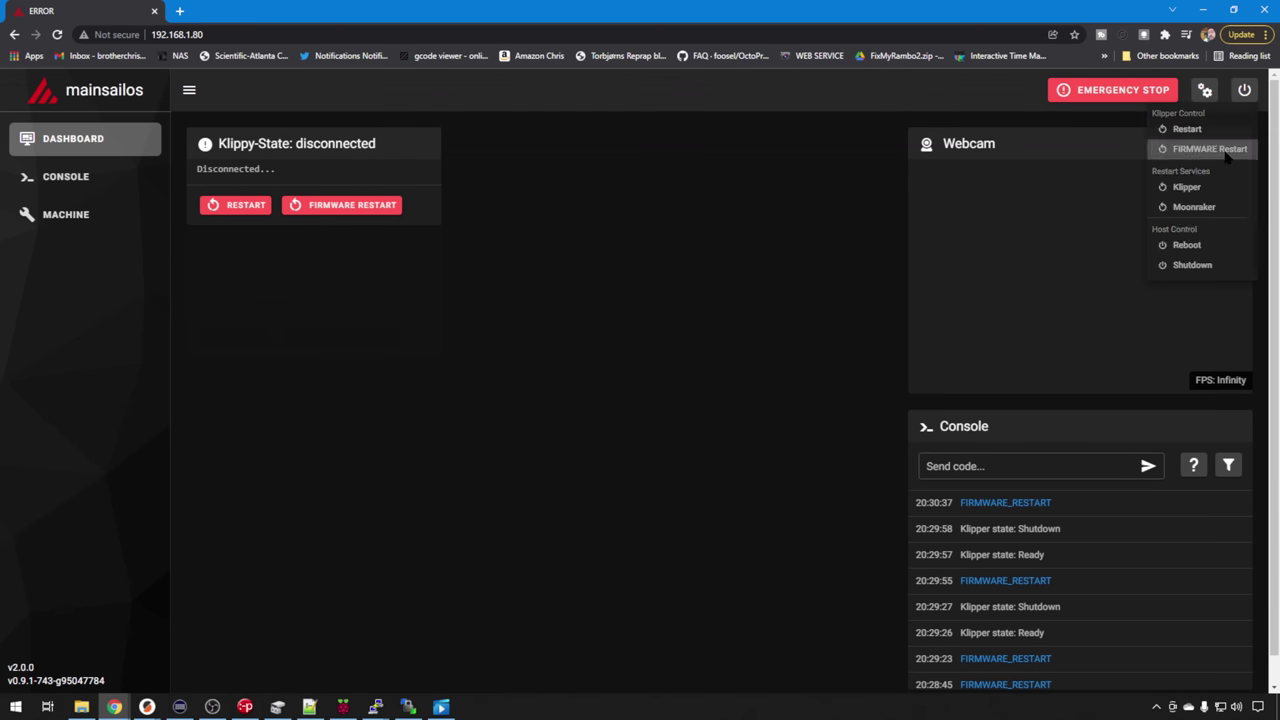